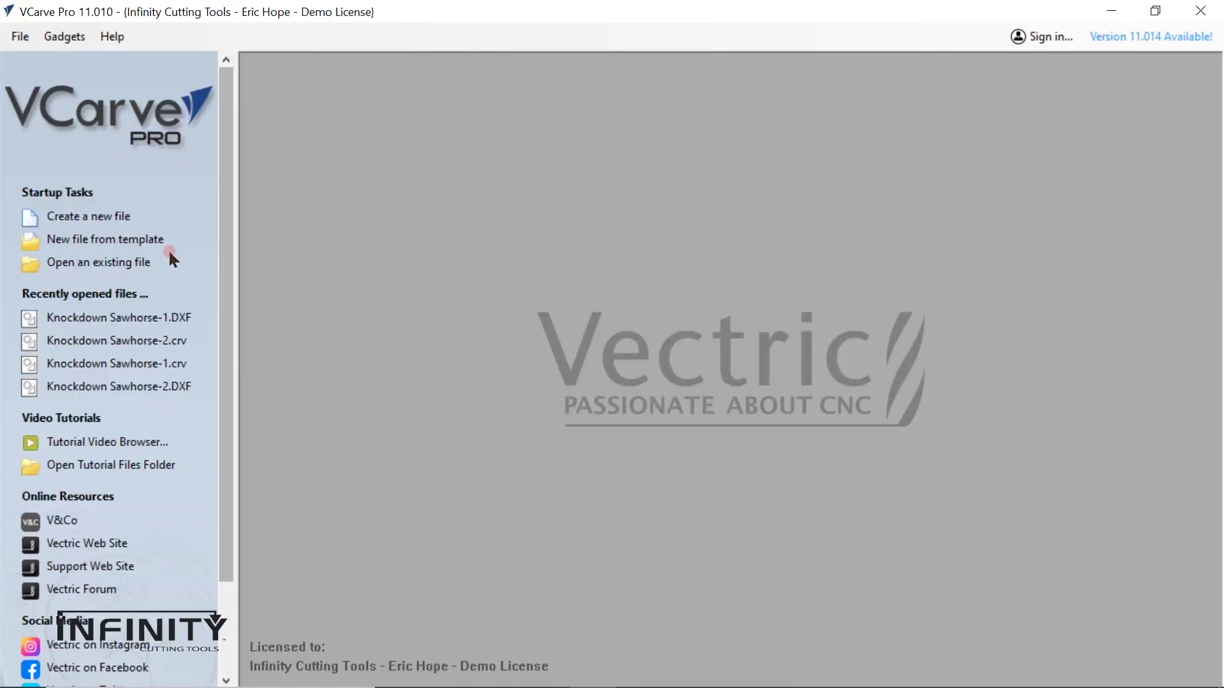
Open the Knockdown Sawhorse-1.DXF design file
left_click(89, 263)
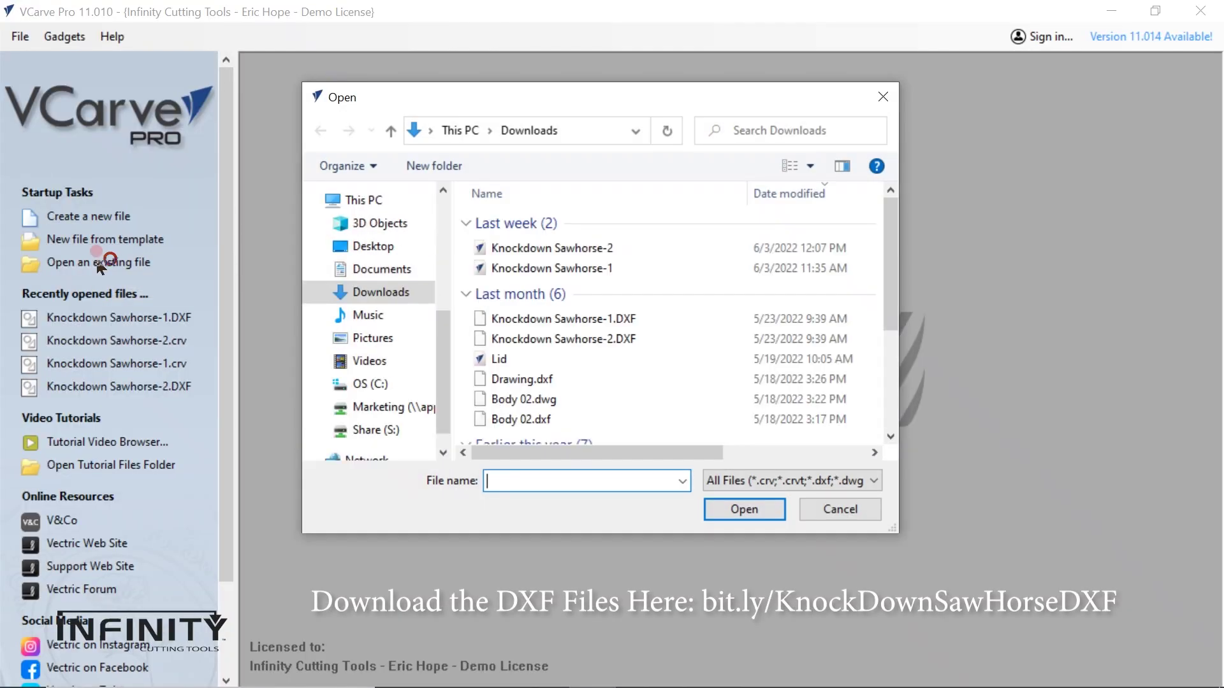
left_click(535, 322)
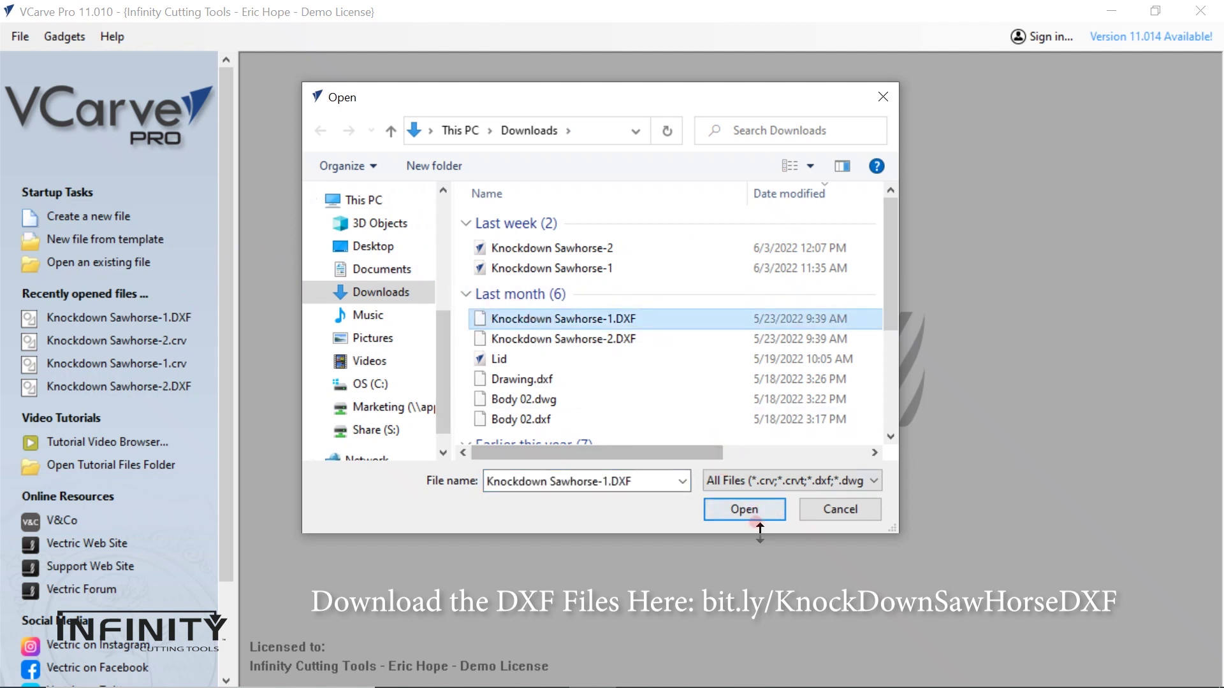
left_click(747, 508)
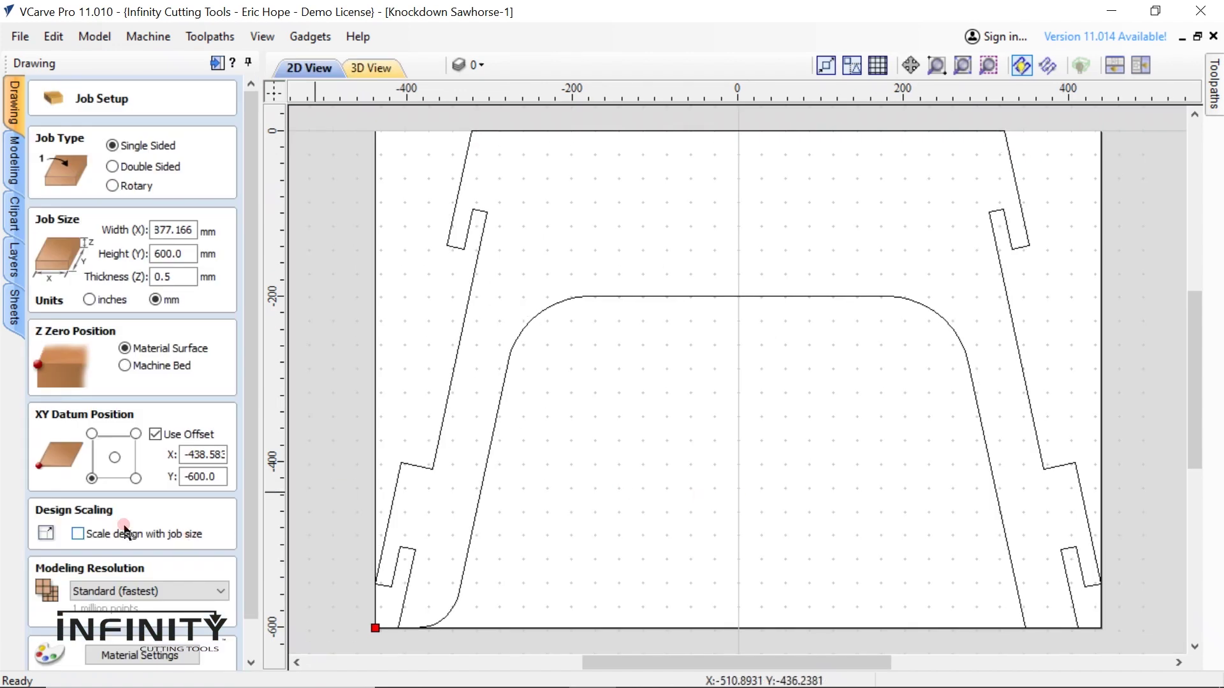
Set up the single-sided job at 18 mm thickness with no datum offset
left_click(156, 435)
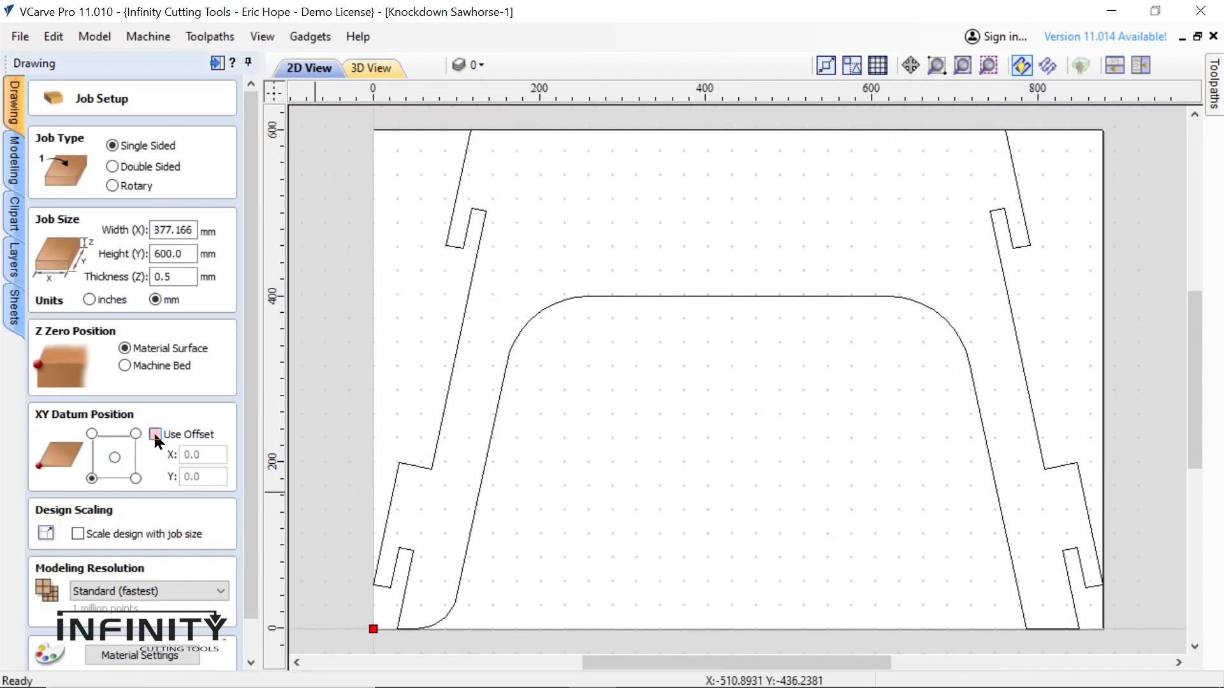
double_click(173, 276)
scroll(202, 361, "down", 1)
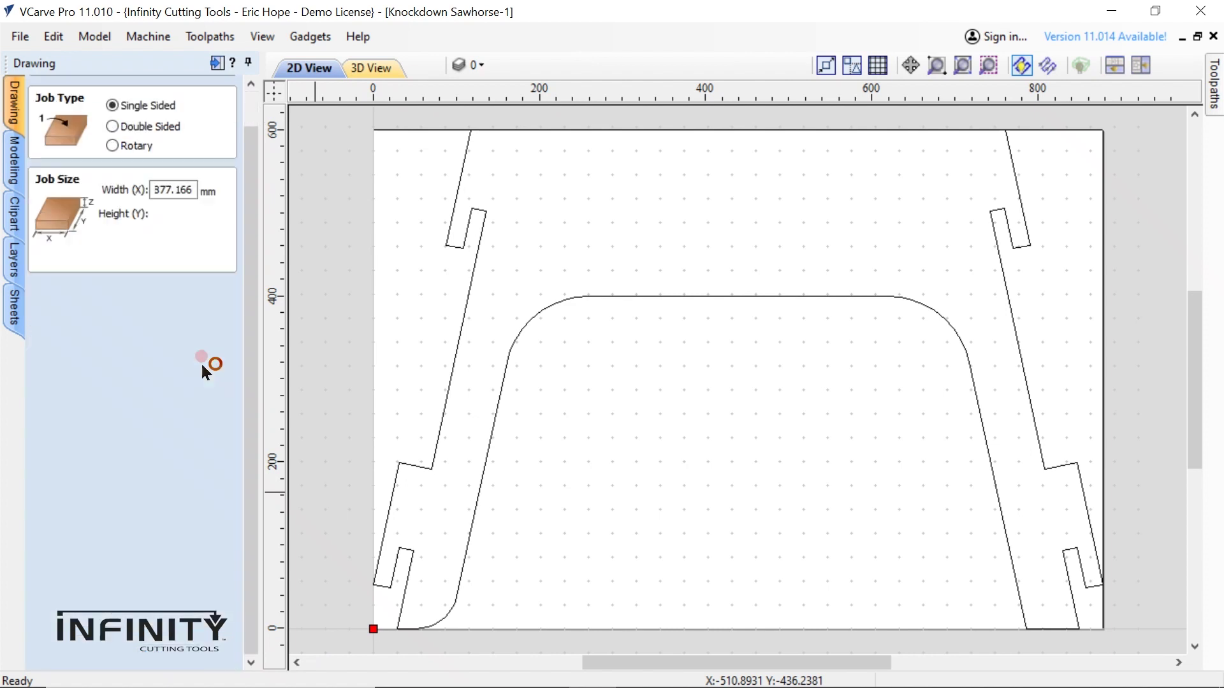
left_click(62, 658)
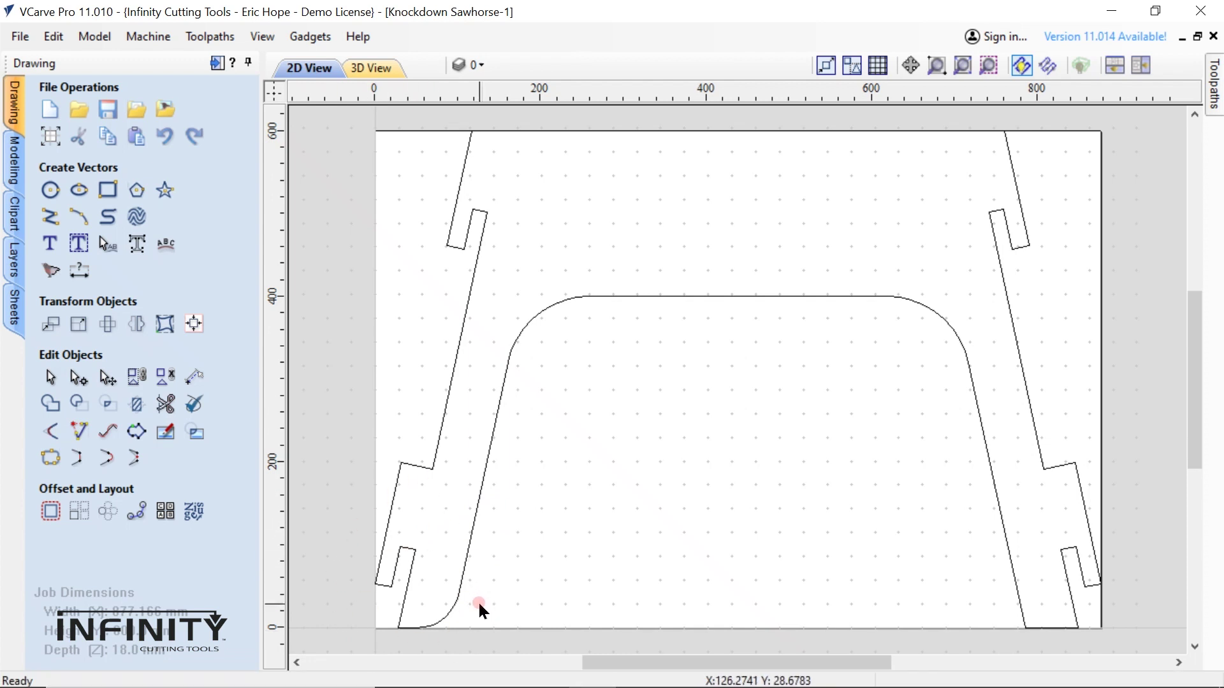
Delete the bottom-left corner arc and extend the inner leg line down to the bottom edge
left_click(446, 620)
key("Delete")
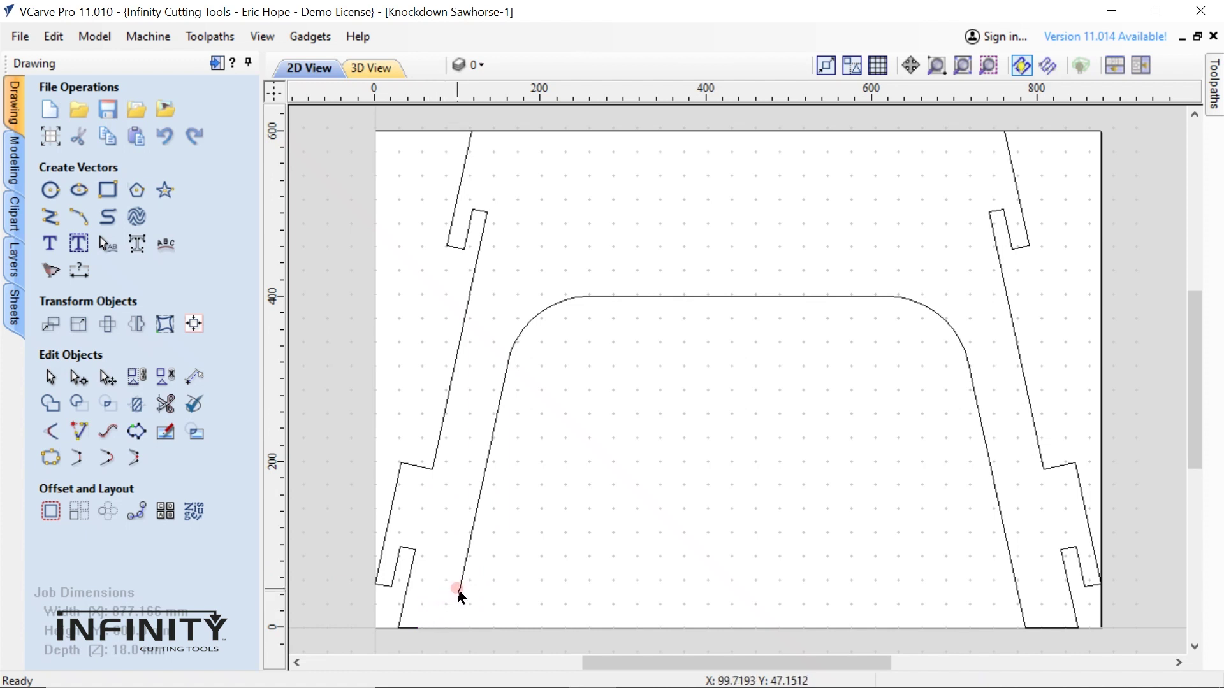
left_click(72, 429)
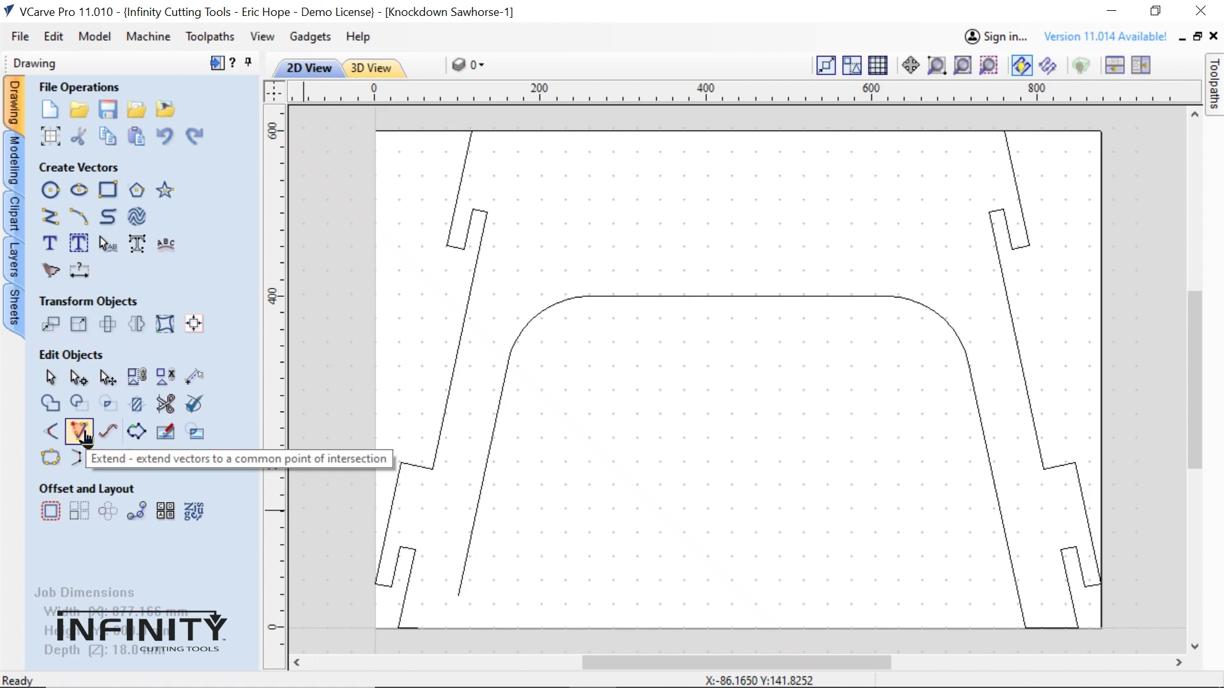
left_click(85, 434)
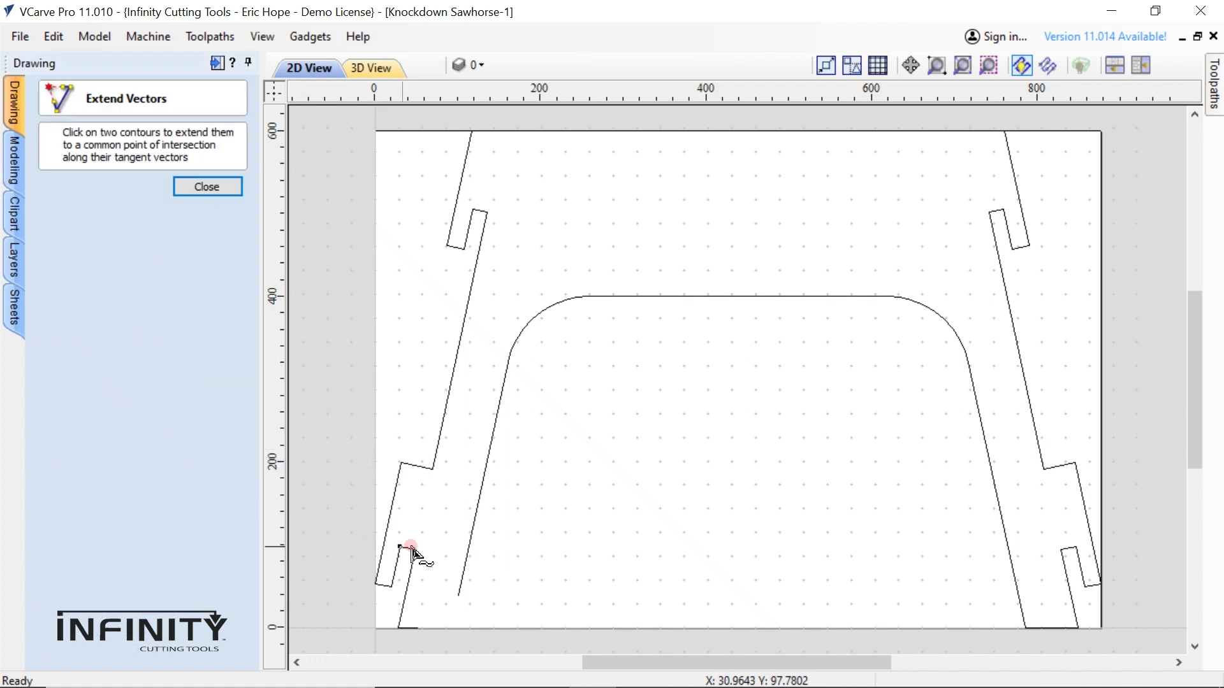
left_click(462, 558)
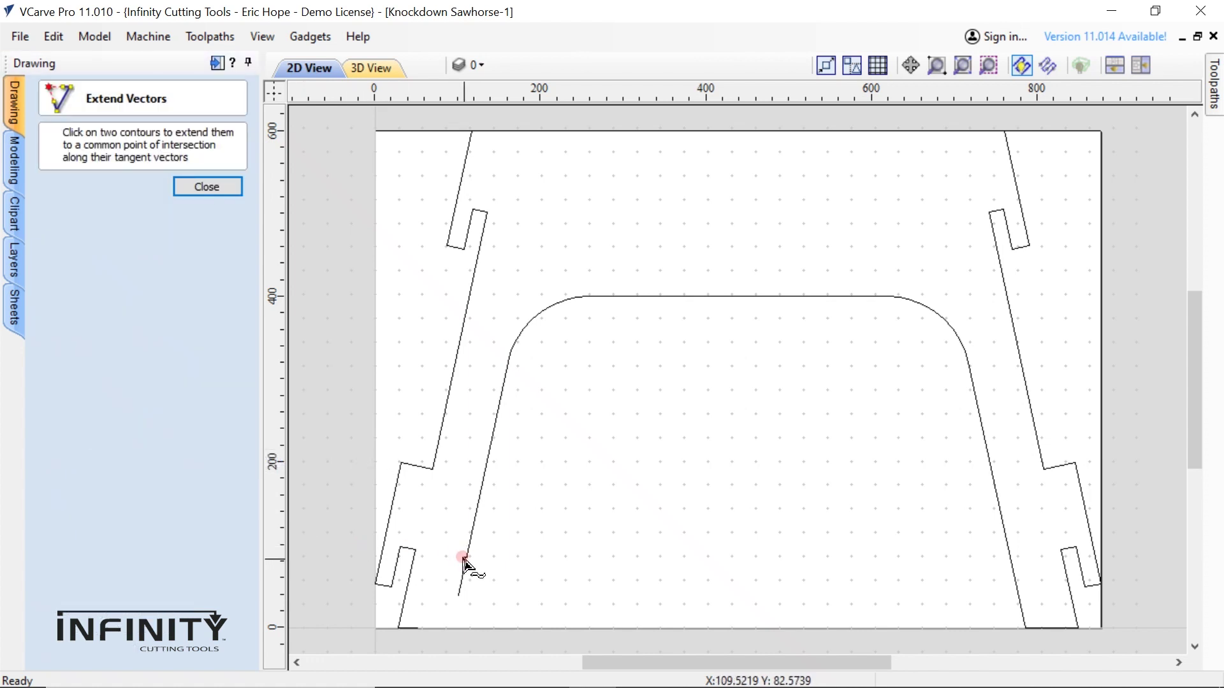
left_click(412, 626)
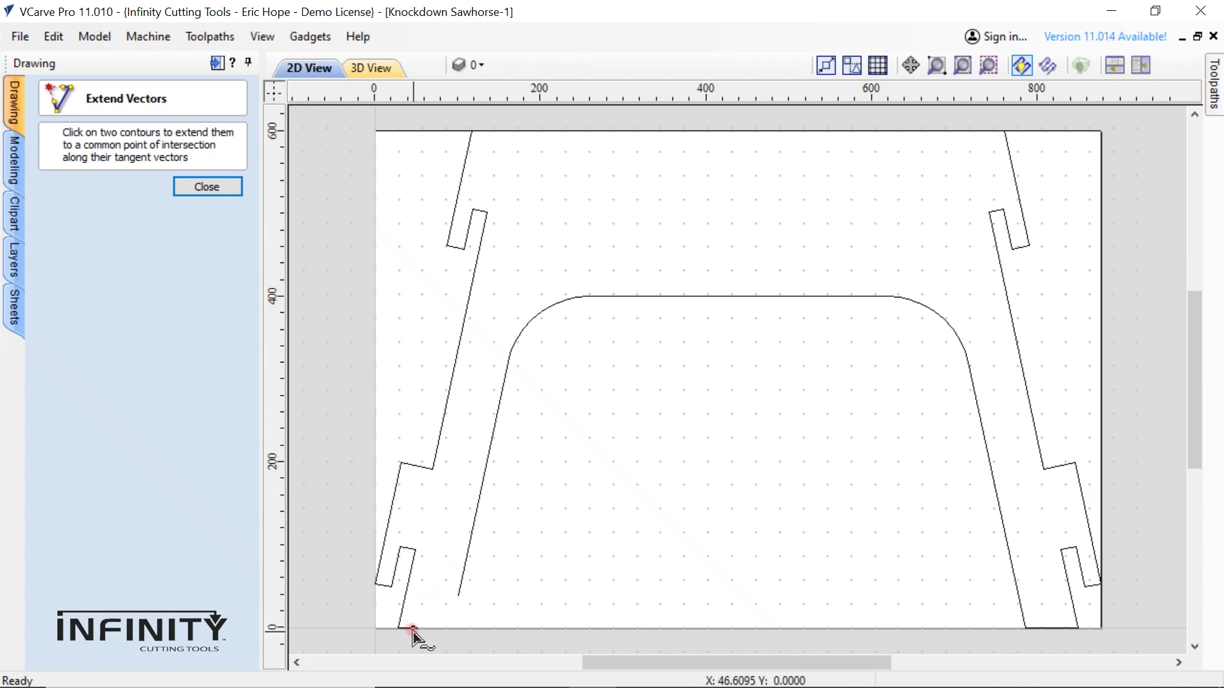
left_click(411, 628)
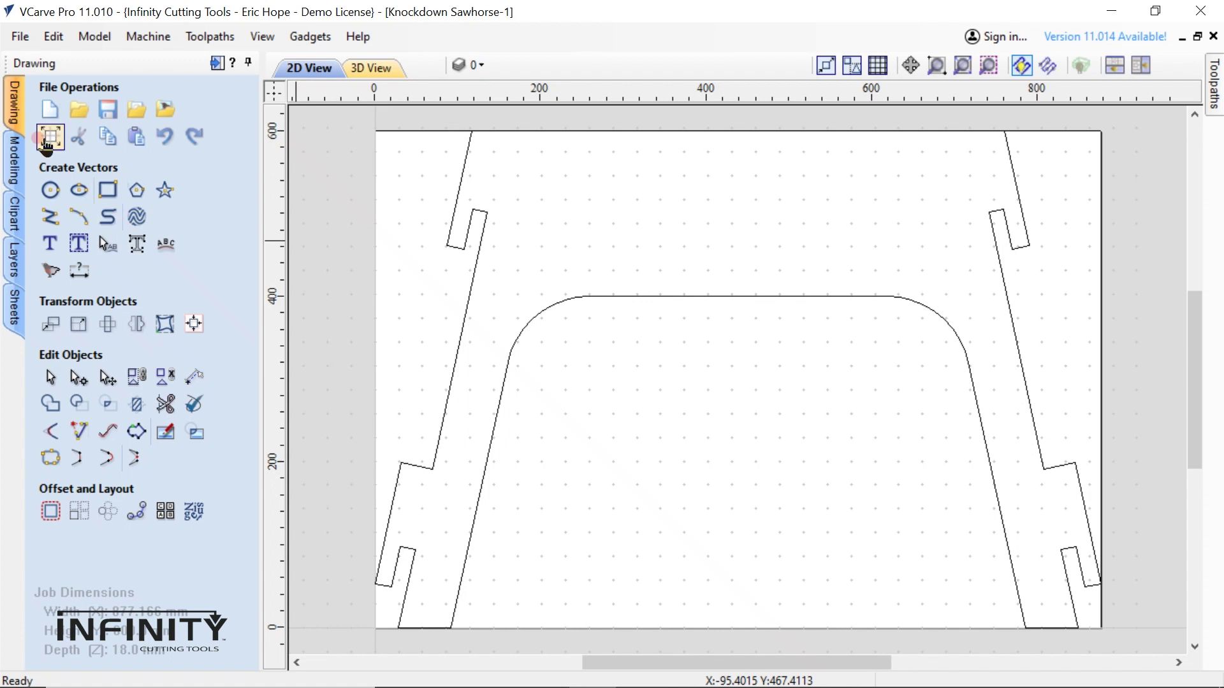
Change the job units from millimetres to inches in Job Setup
left_click(50, 136)
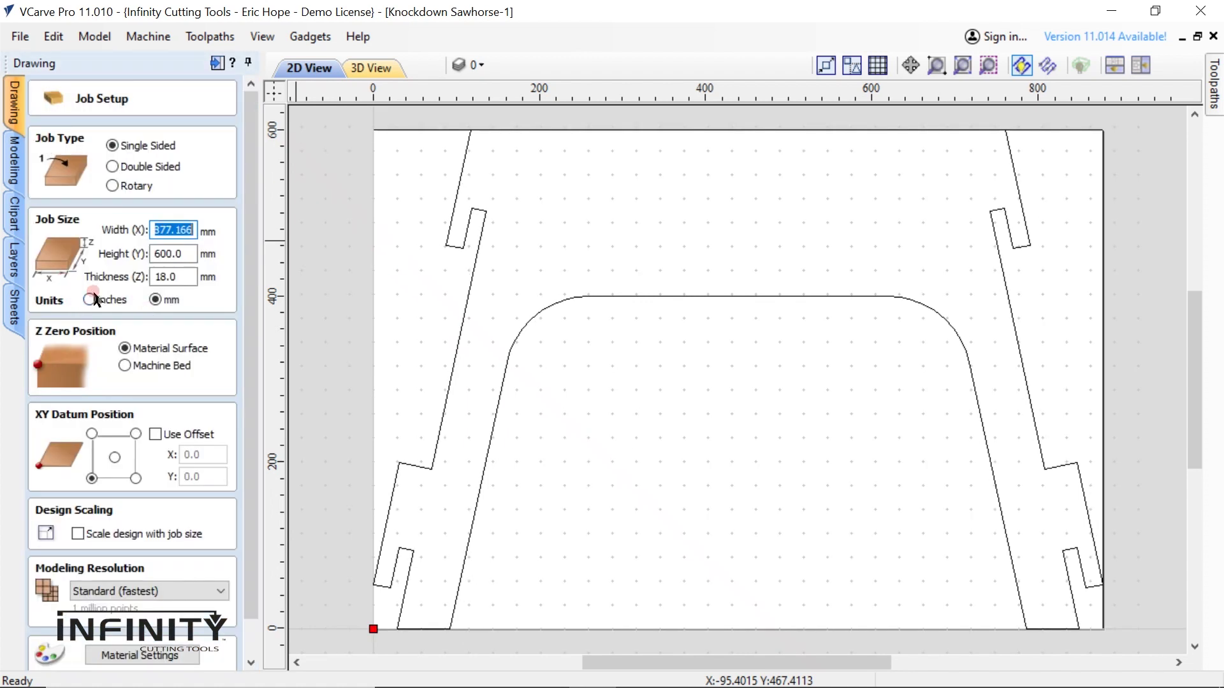
left_click(89, 300)
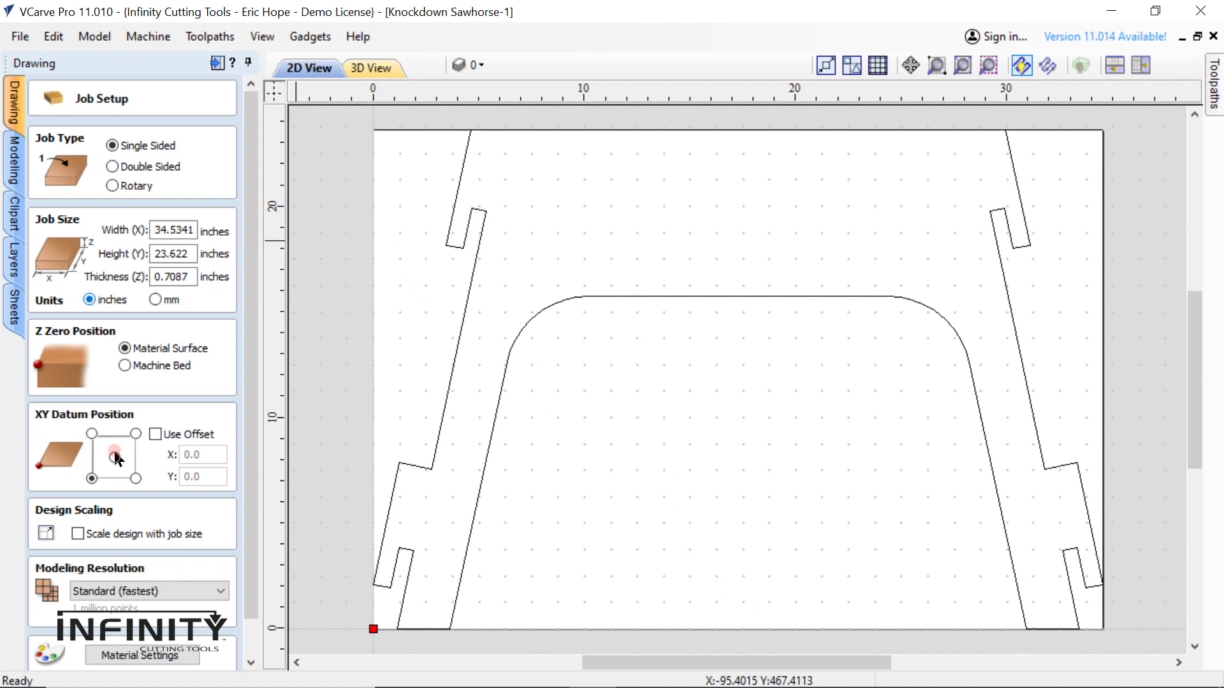
left_click(166, 671)
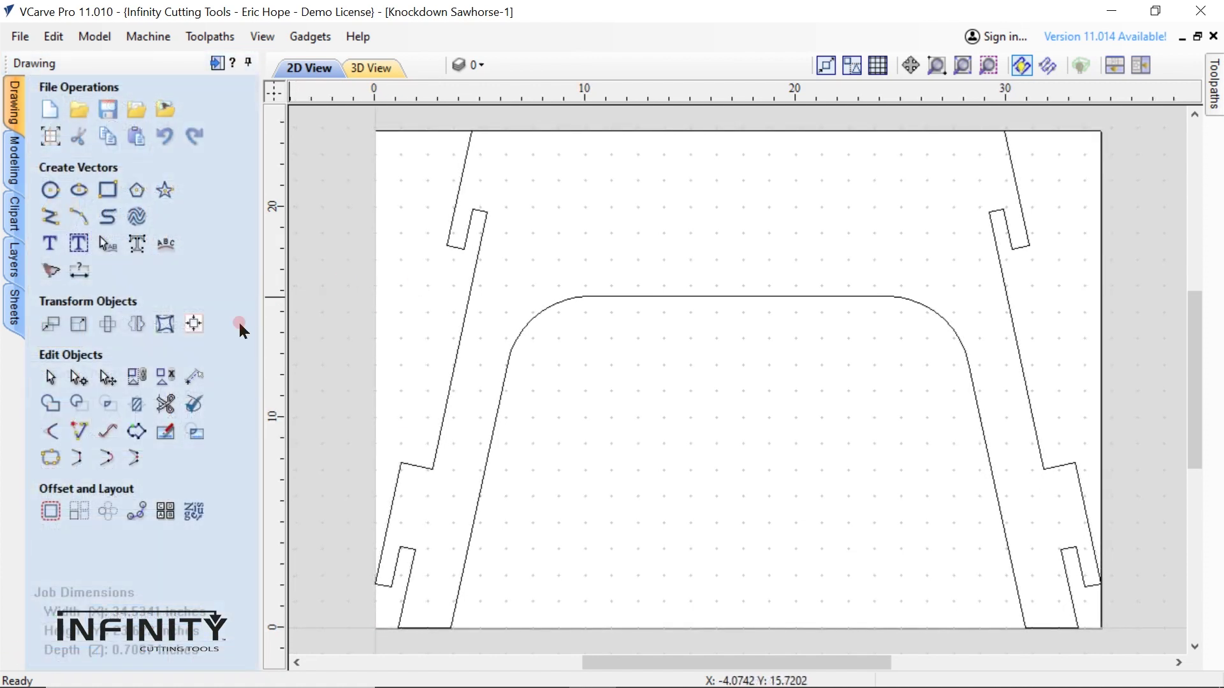
left_click(51, 427)
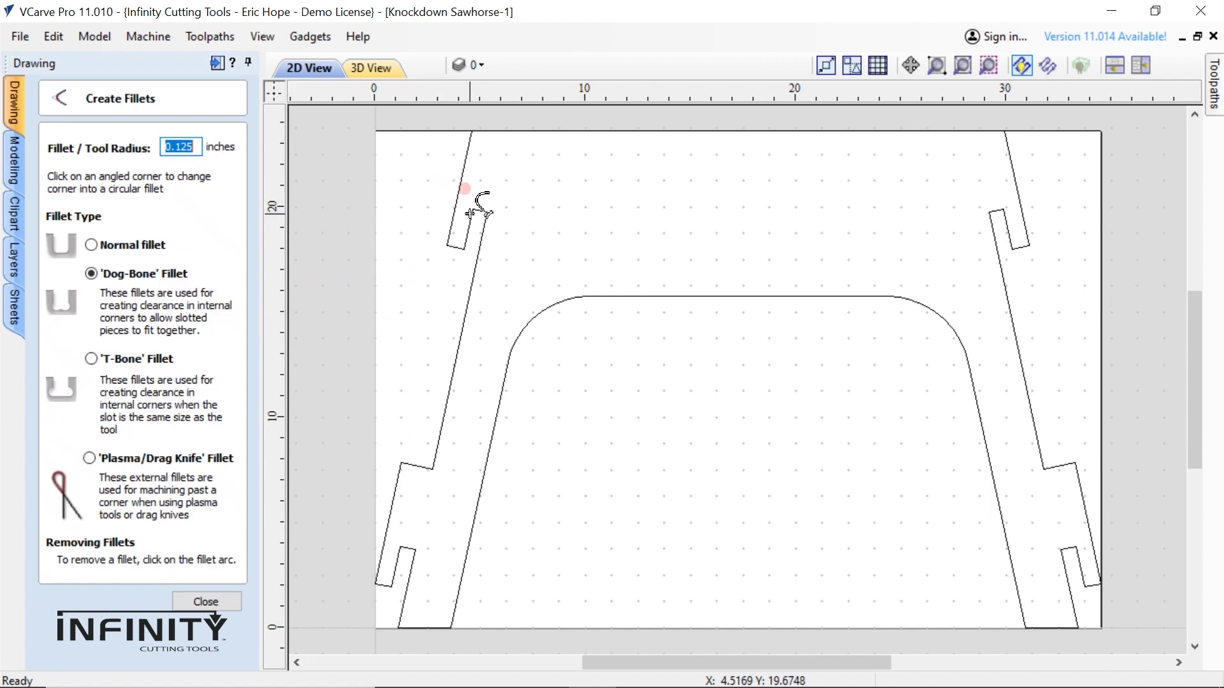
Add 0.125-inch dog-bone fillets to the upper-left, upper-right and lower-right slot corners
left_click(465, 189)
left_click(480, 191)
left_click(480, 191)
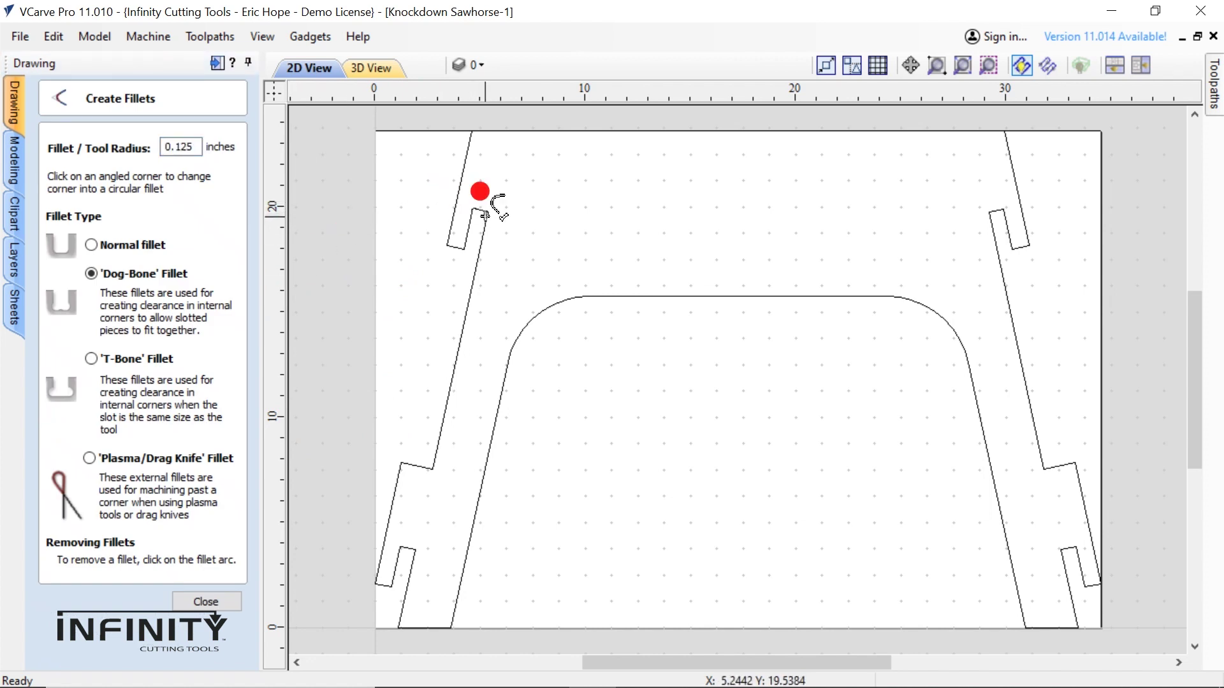
left_click(978, 194)
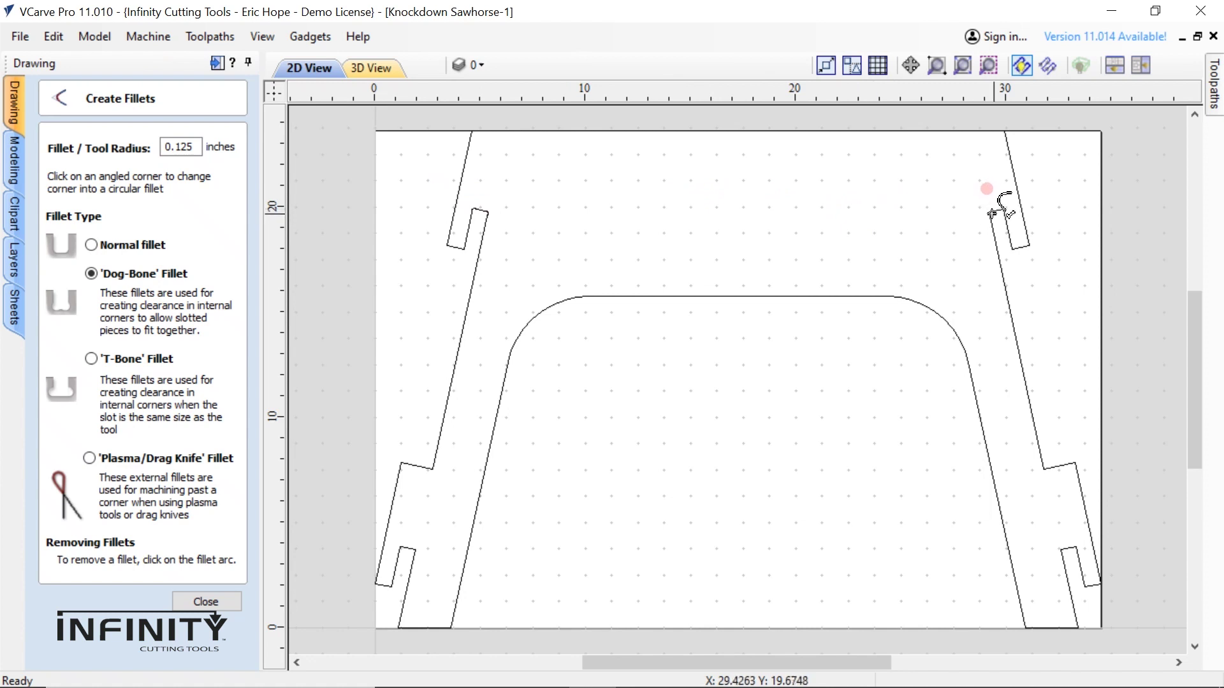
left_click(990, 213)
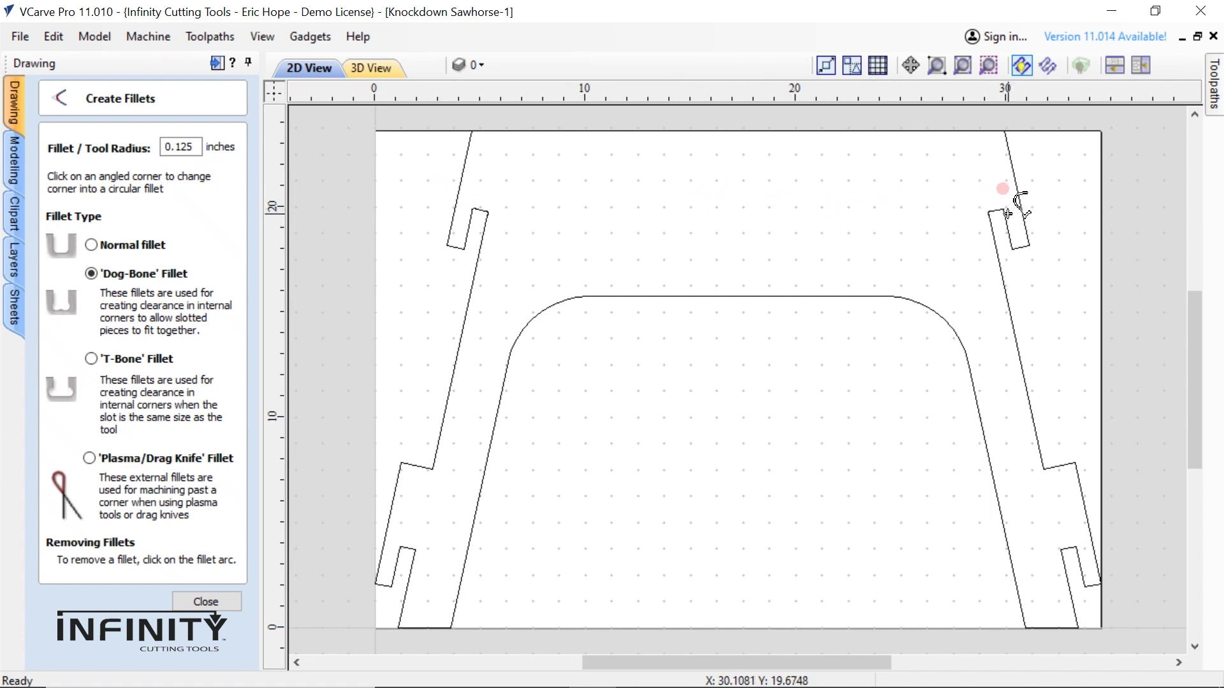
left_click(1002, 189)
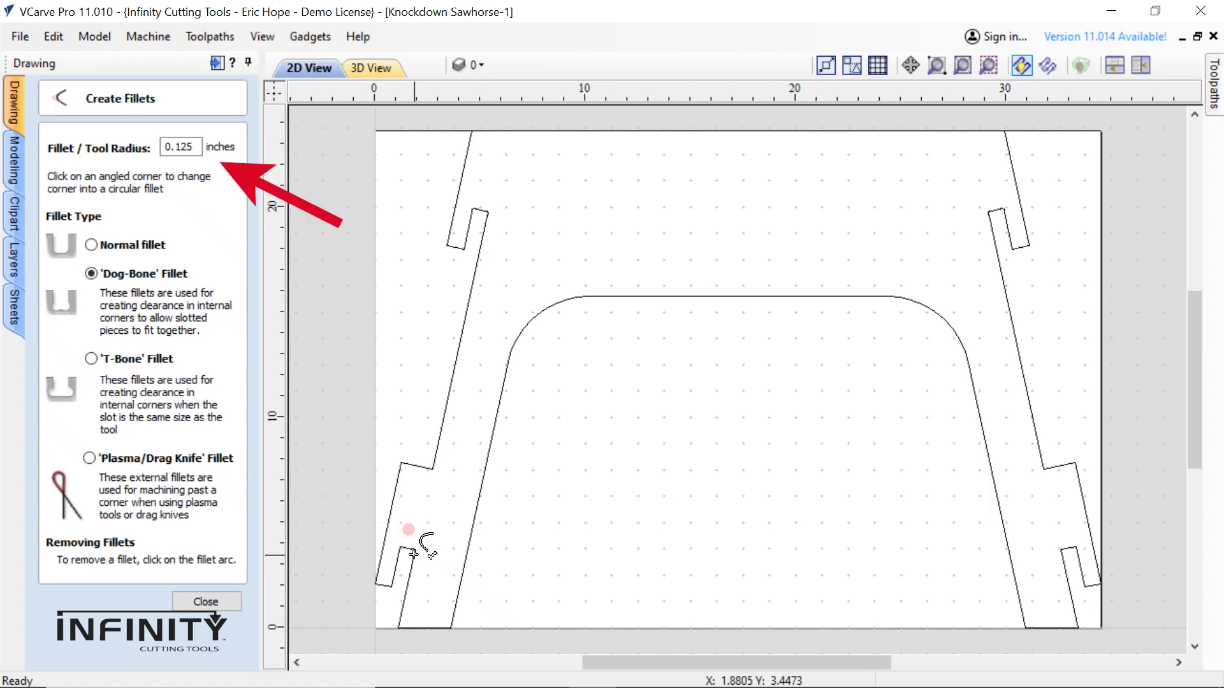
left_click(1077, 548)
left_click(1058, 528)
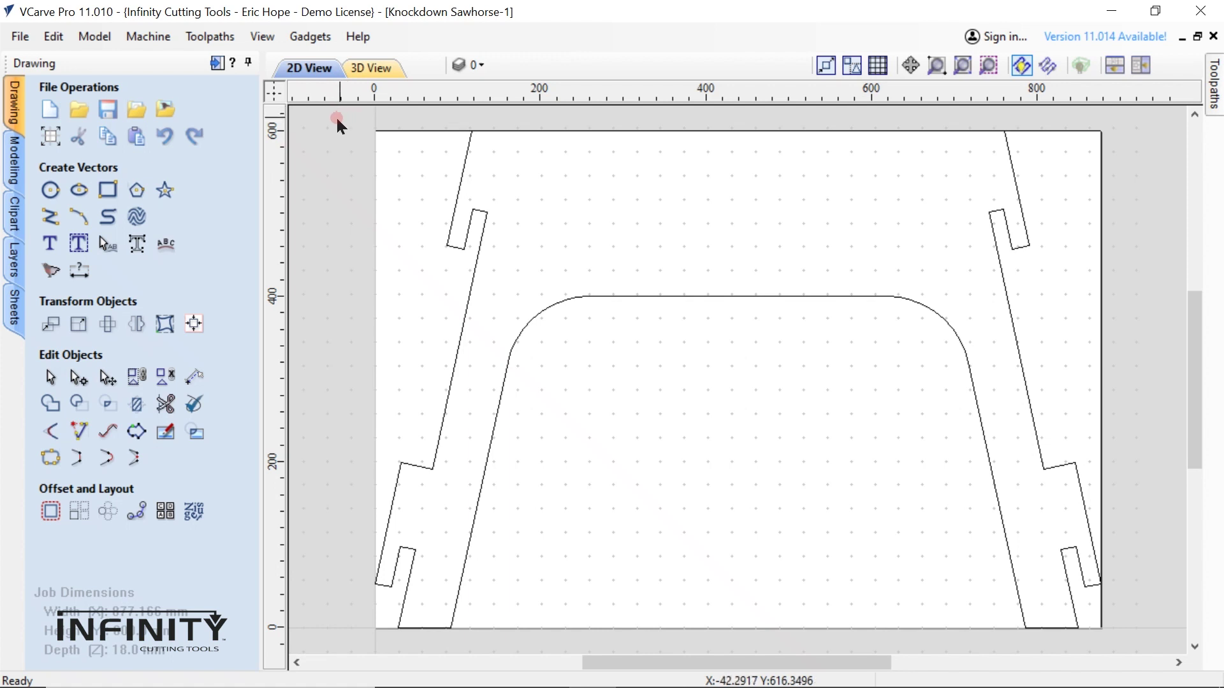
Select all sawhorse vectors and join the 27 open vectors at 0.01 tolerance
left_click_drag(338, 121, 1158, 647)
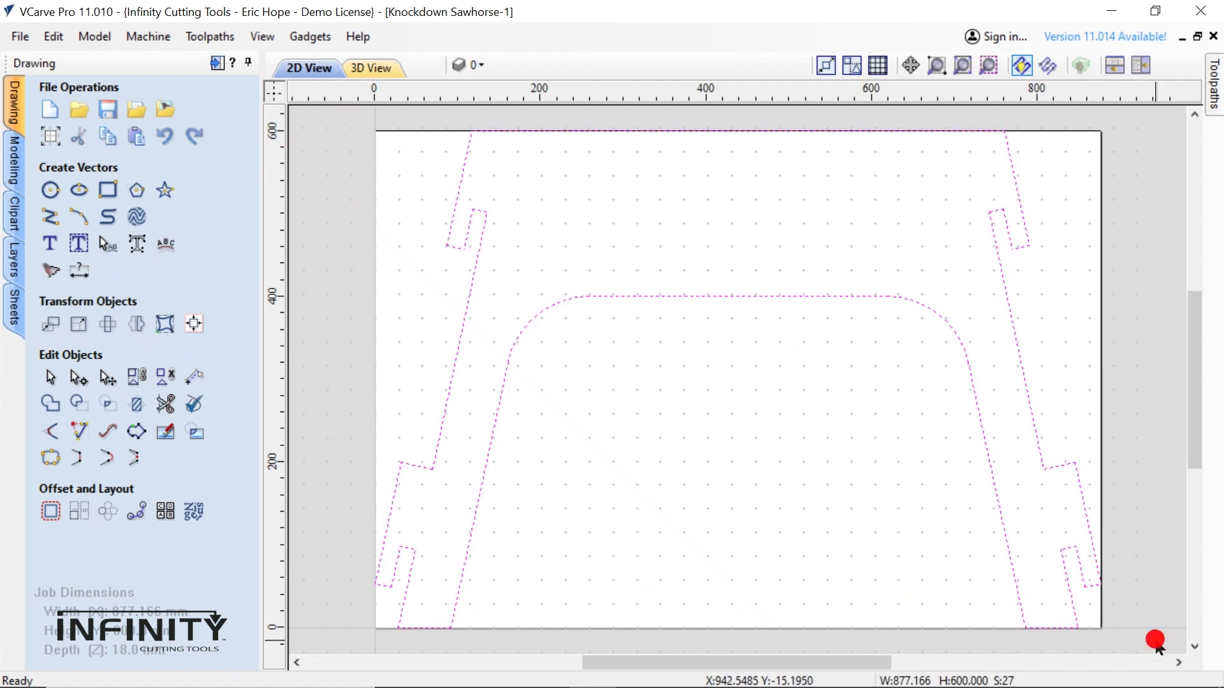
left_click(1158, 647)
mouse_move(345, 116)
left_mouse_down()
mouse_move(1169, 422)
mouse_move(1107, 630)
mouse_move(1136, 667)
mouse_move(1142, 646)
left_mouse_up()
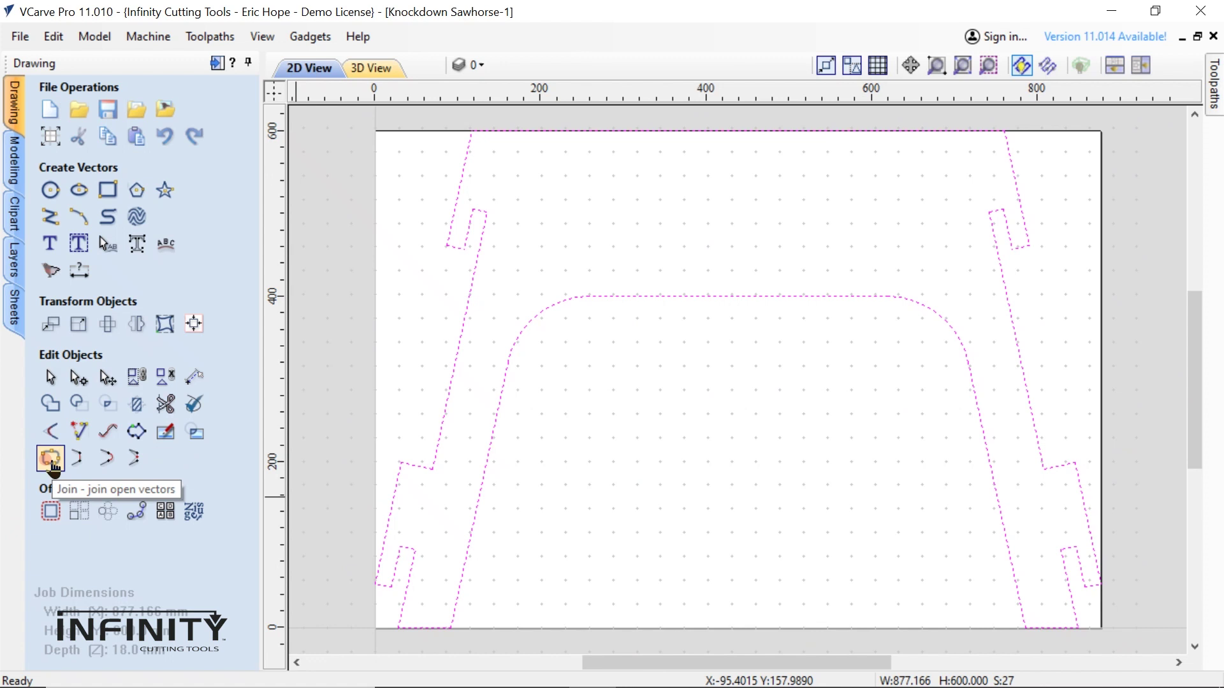
left_click(51, 459)
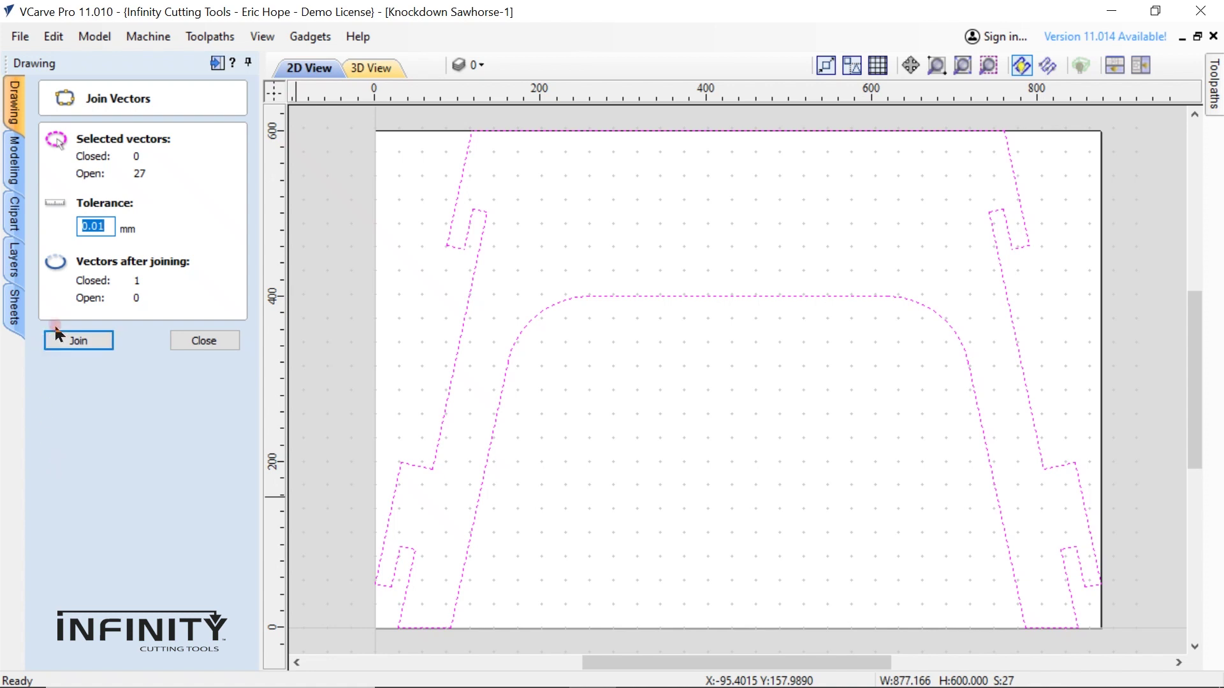
left_click(62, 340)
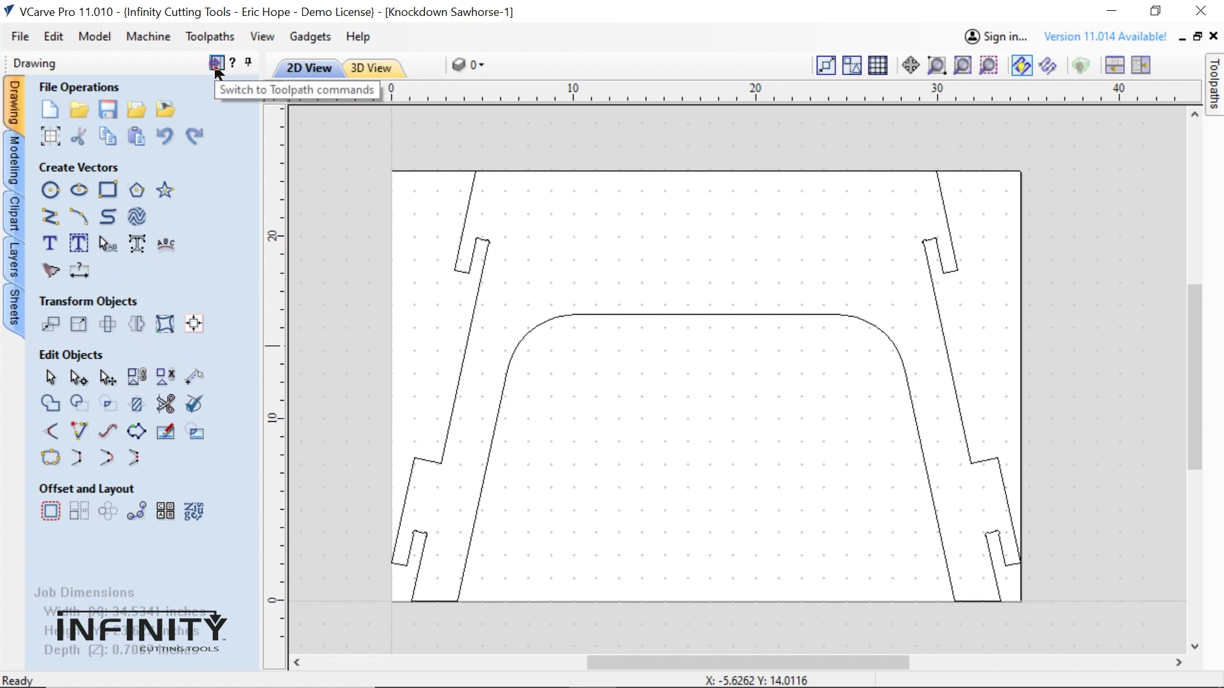
Start a 0.78-inch-deep profile toolpath on the leg outline using the 1/4-inch end mill
left_click(216, 66)
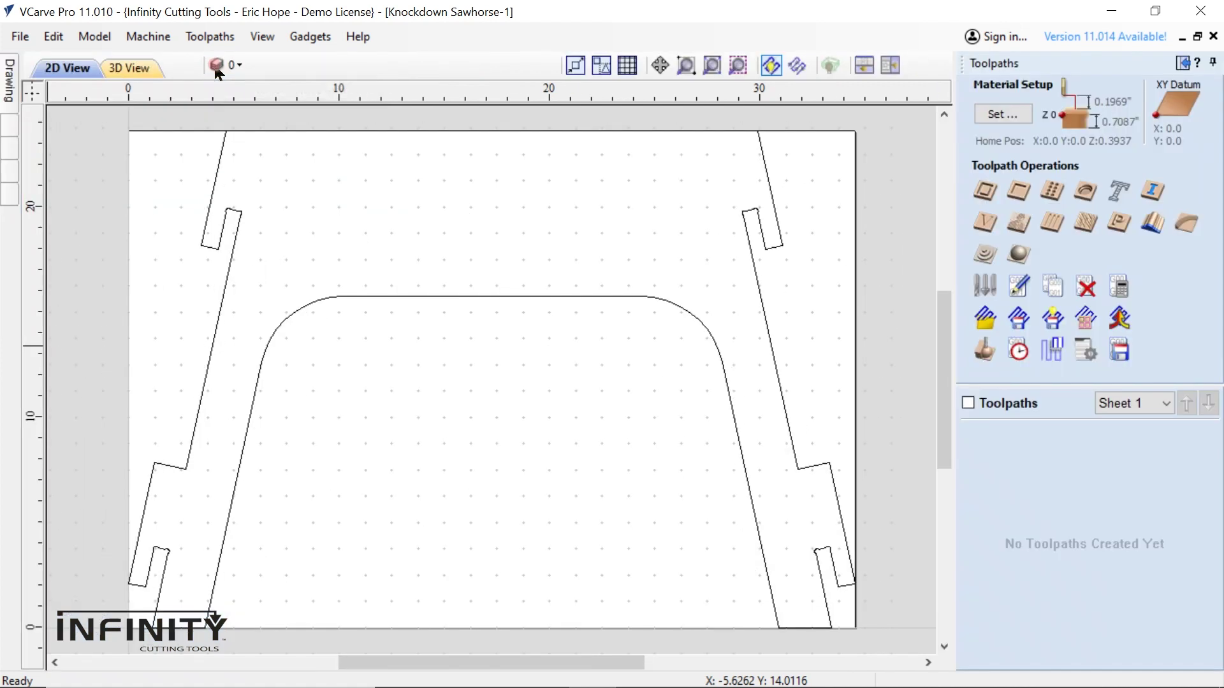
mouse_move(184, 119)
left_mouse_down()
mouse_move(265, 144)
mouse_move(900, 486)
mouse_move(910, 607)
left_mouse_up()
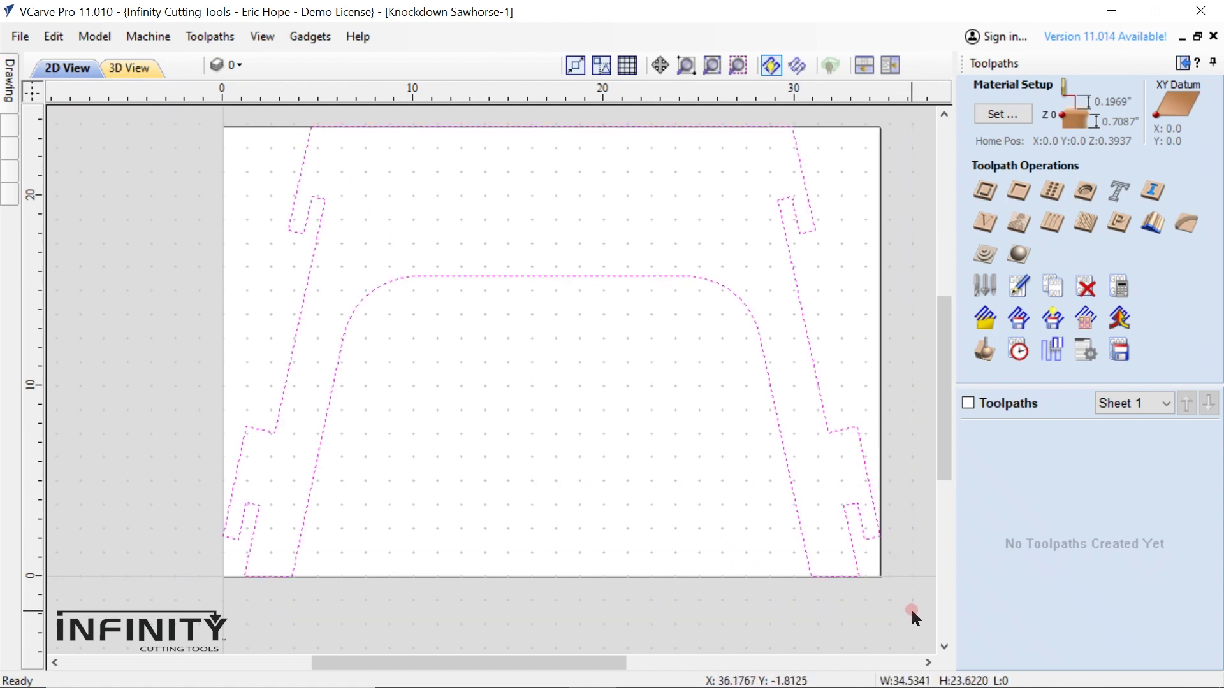
left_click(986, 192)
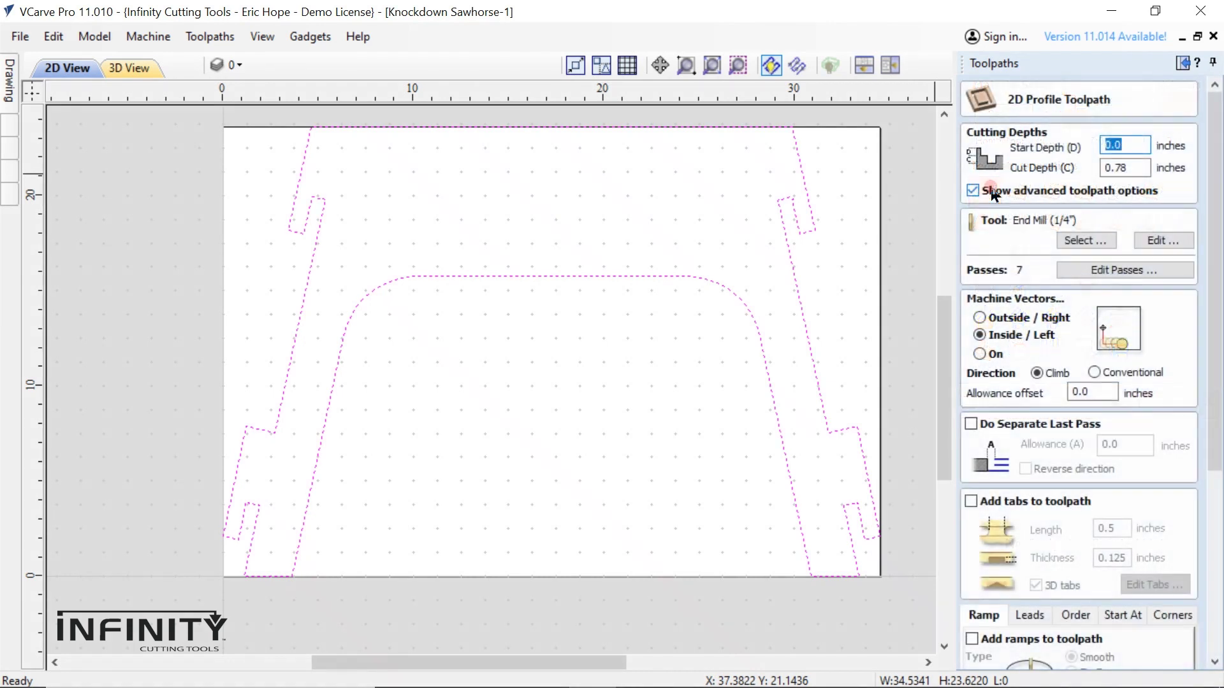
left_click(1139, 244)
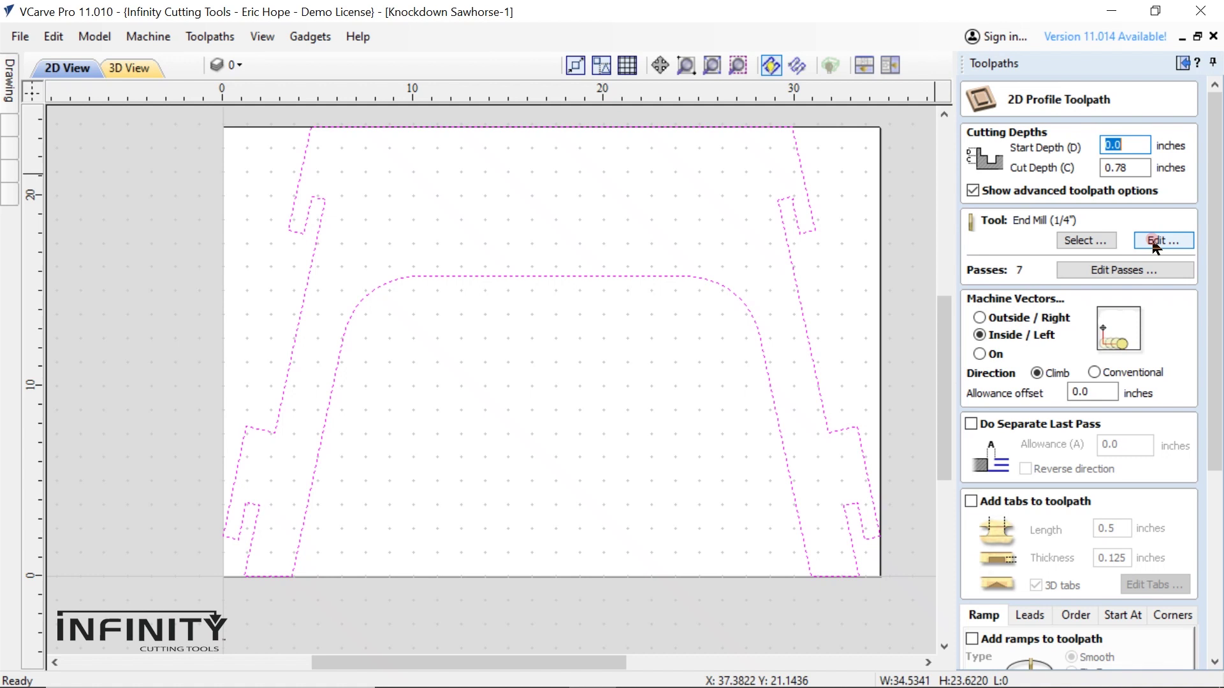
left_click(1155, 246)
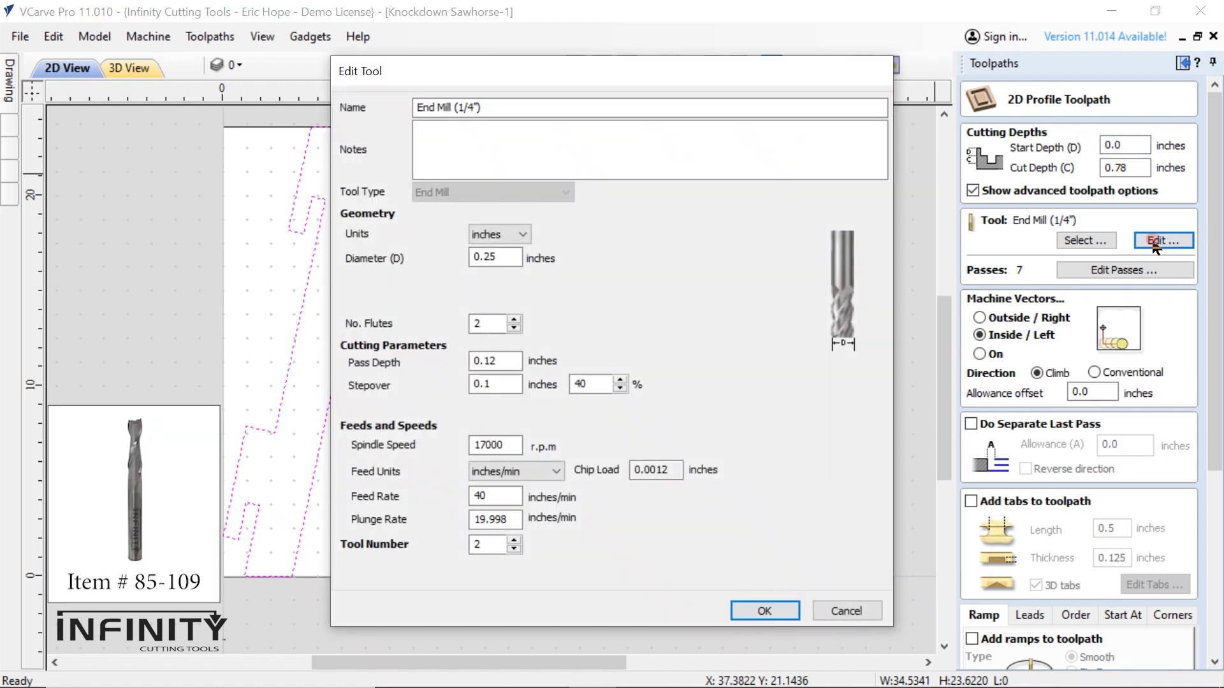
Set the 1/4-inch end mill's feed rate to 100 inches per minute
double_click(481, 322)
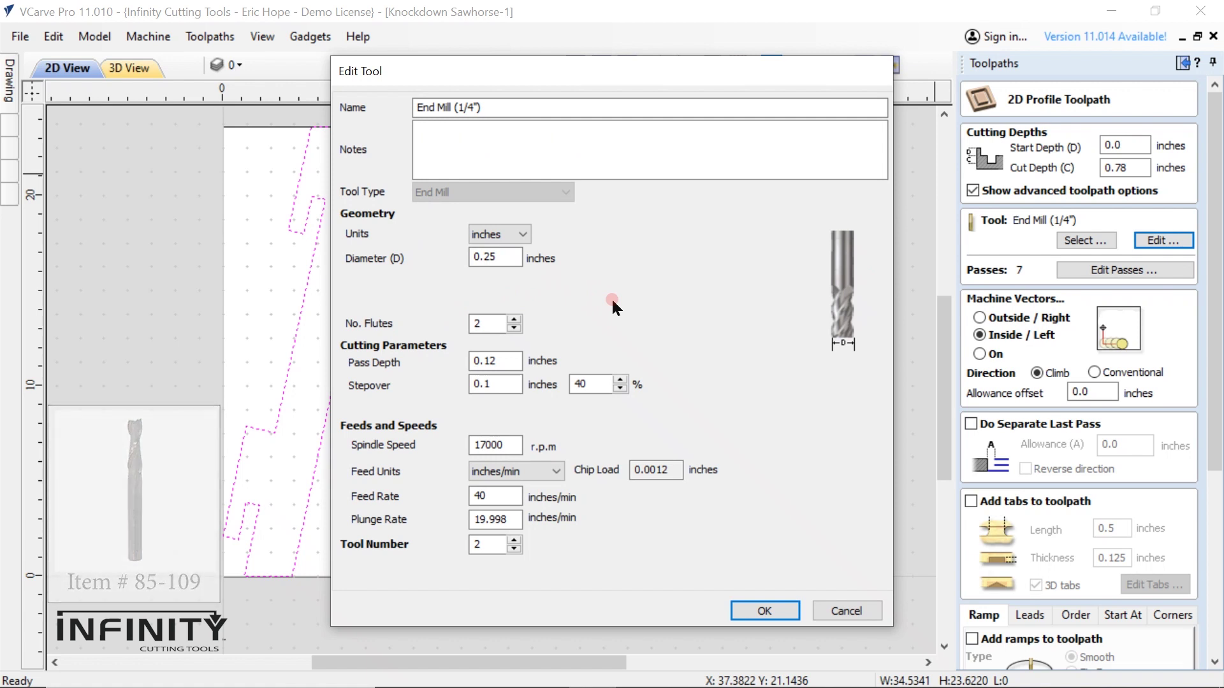
left_click(486, 496)
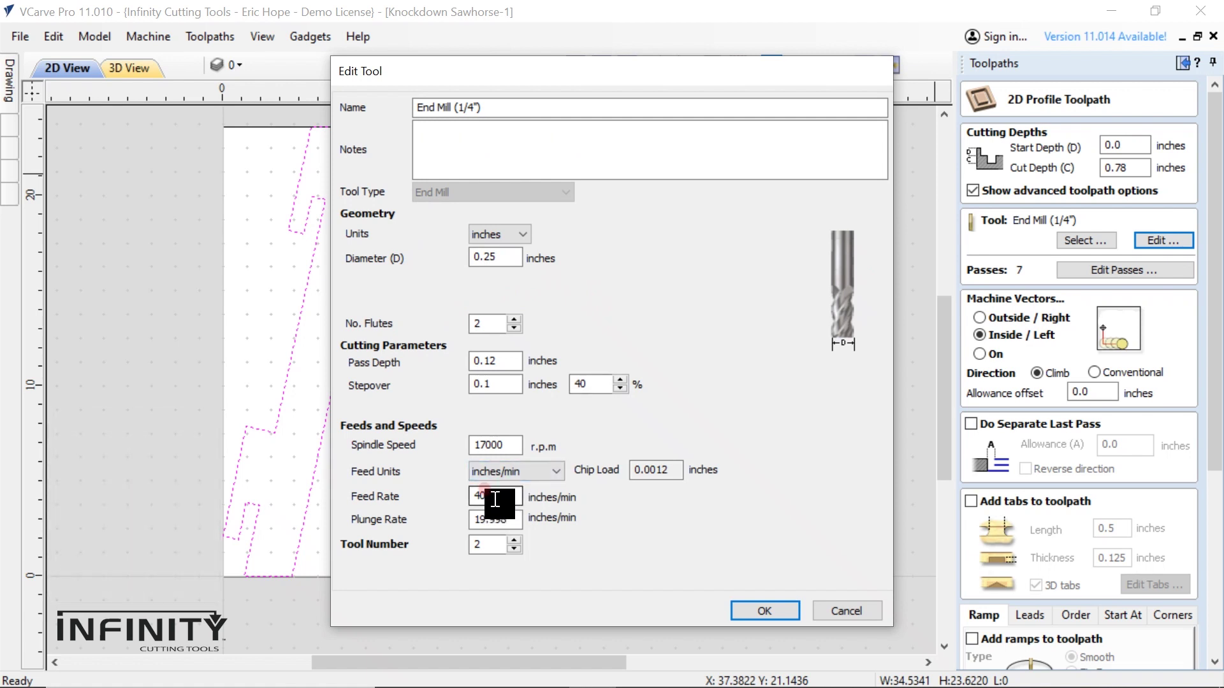
type("100")
left_click(767, 610)
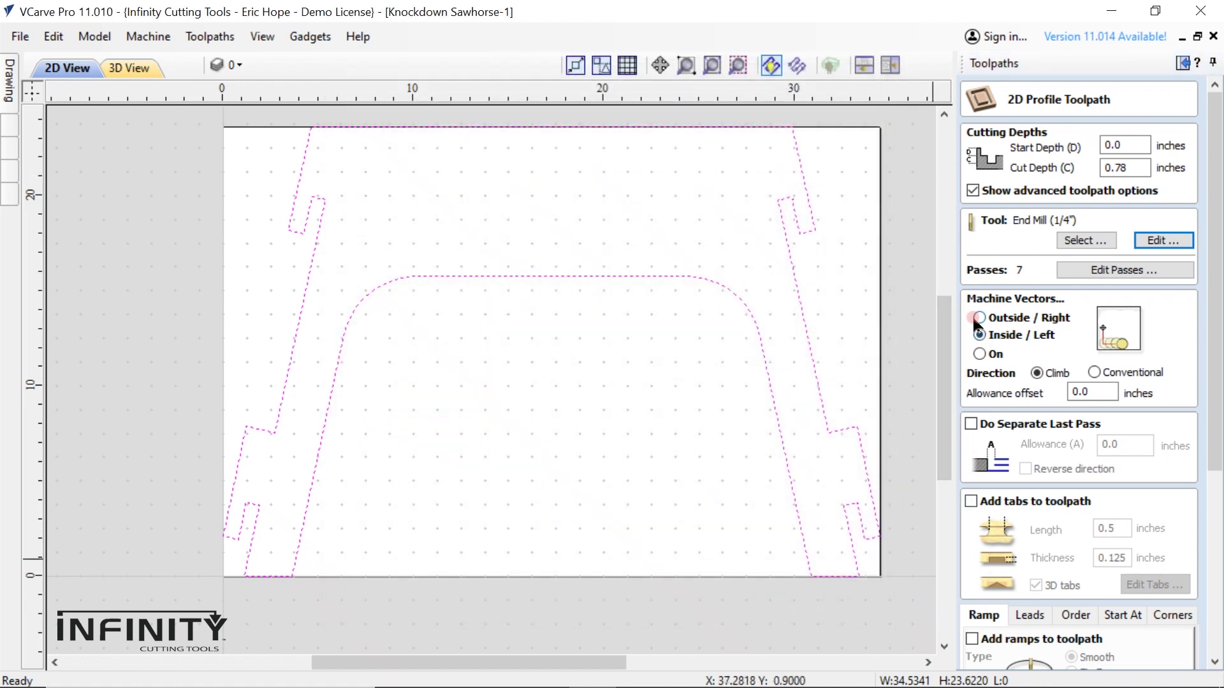
Set the profile to cut Outside/Right and enable holding tabs
left_click(979, 318)
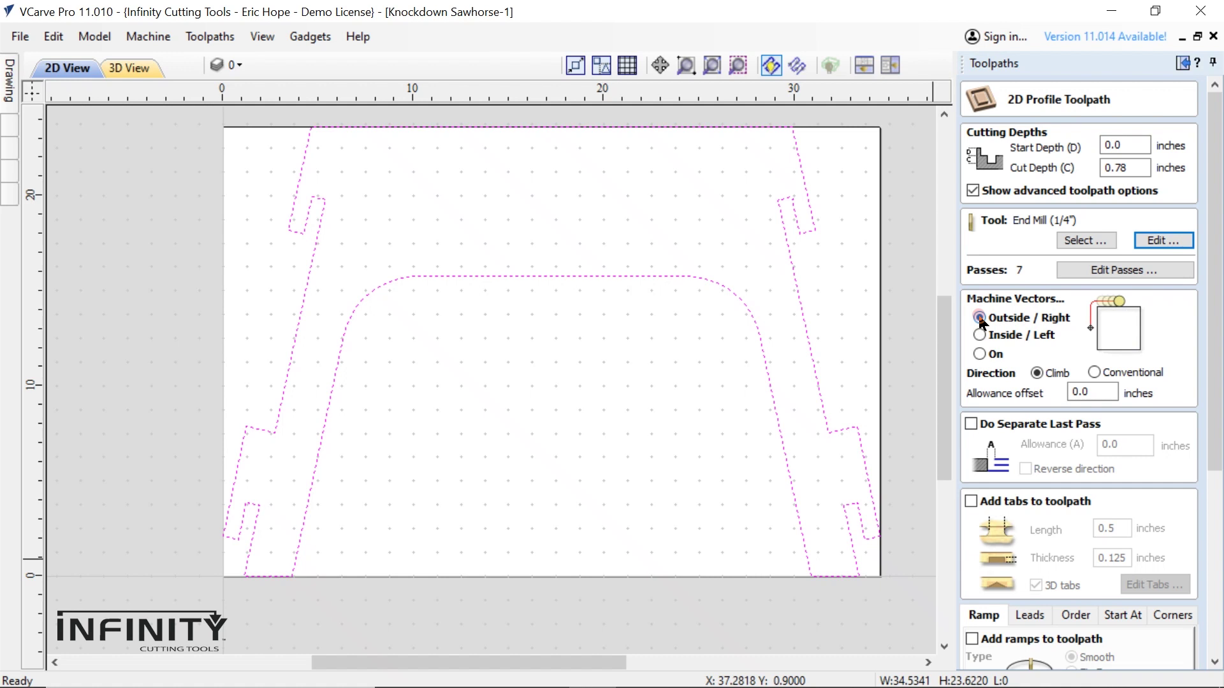
left_click(1089, 461)
left_click(971, 502)
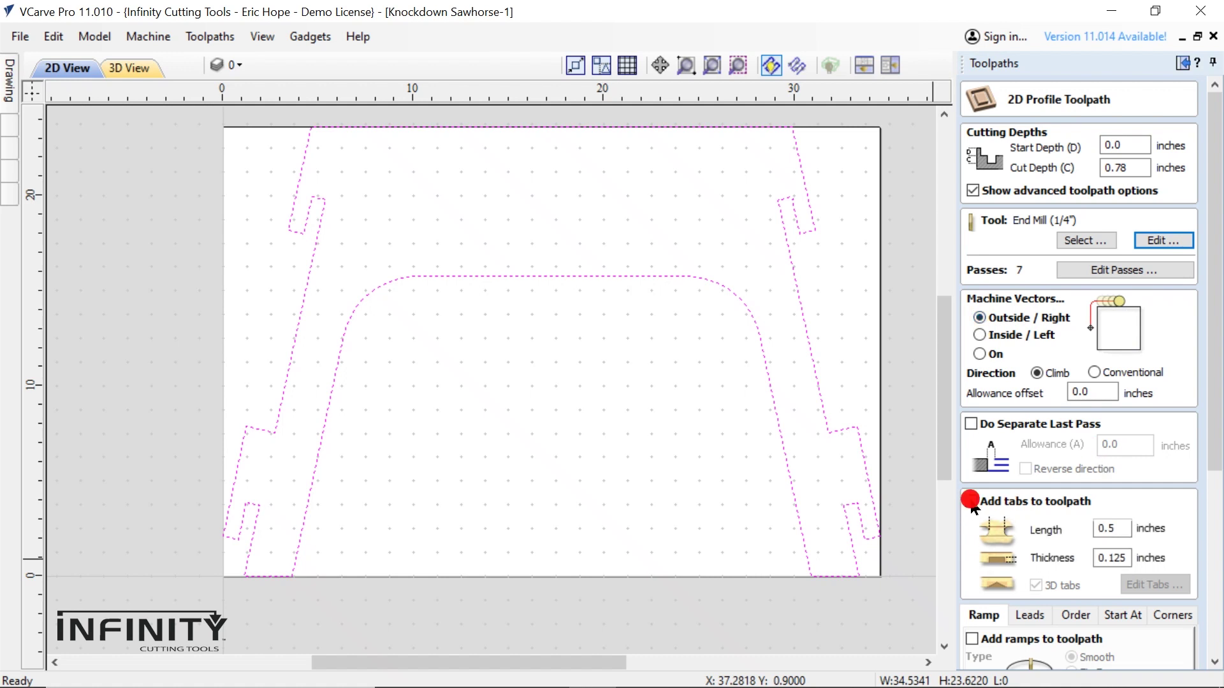
left_click(1071, 561)
left_click(1138, 347)
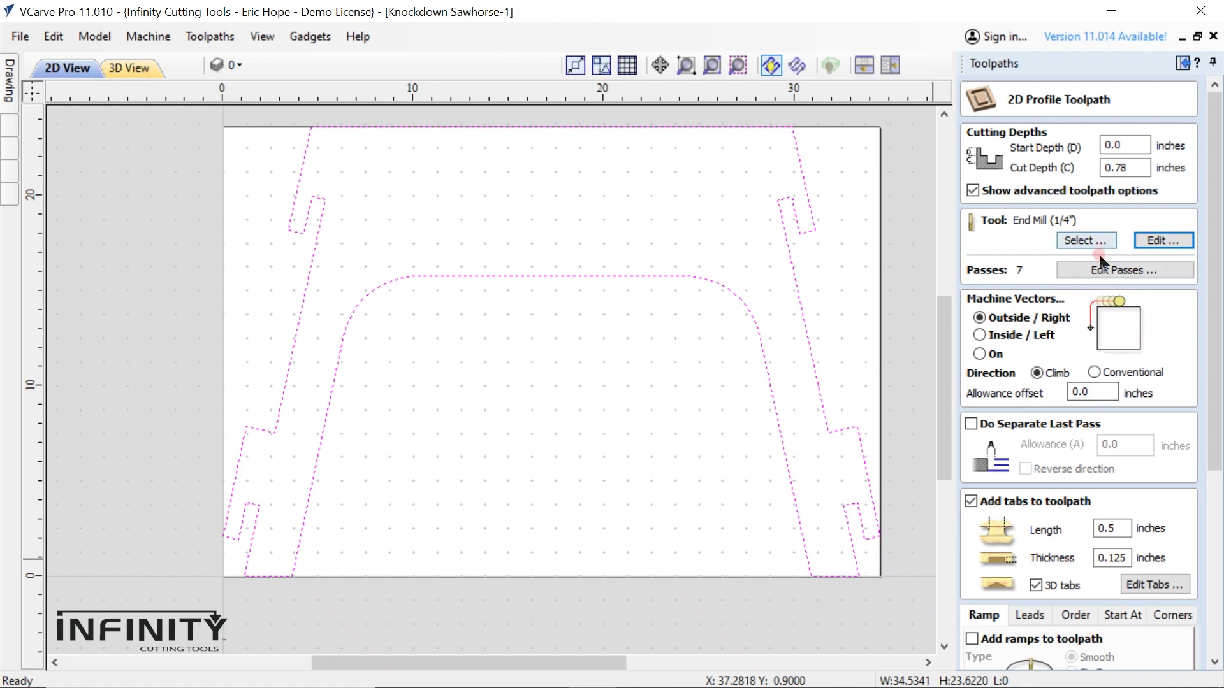
left_click(1031, 554)
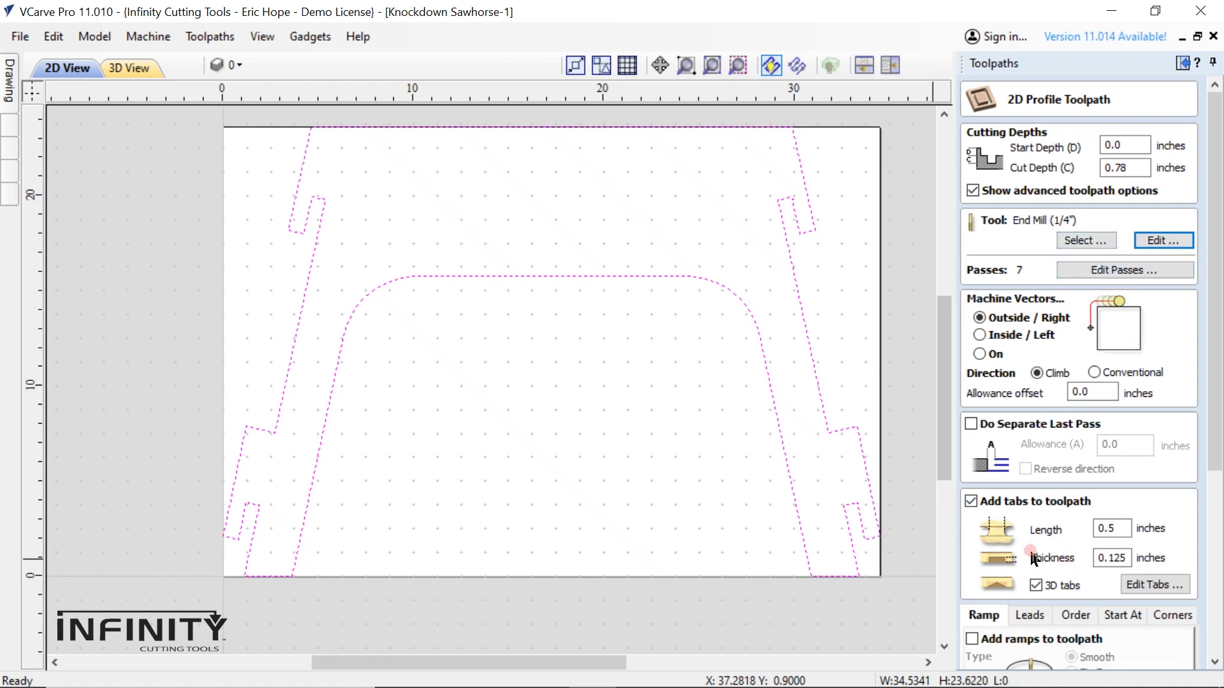
left_click(1138, 586)
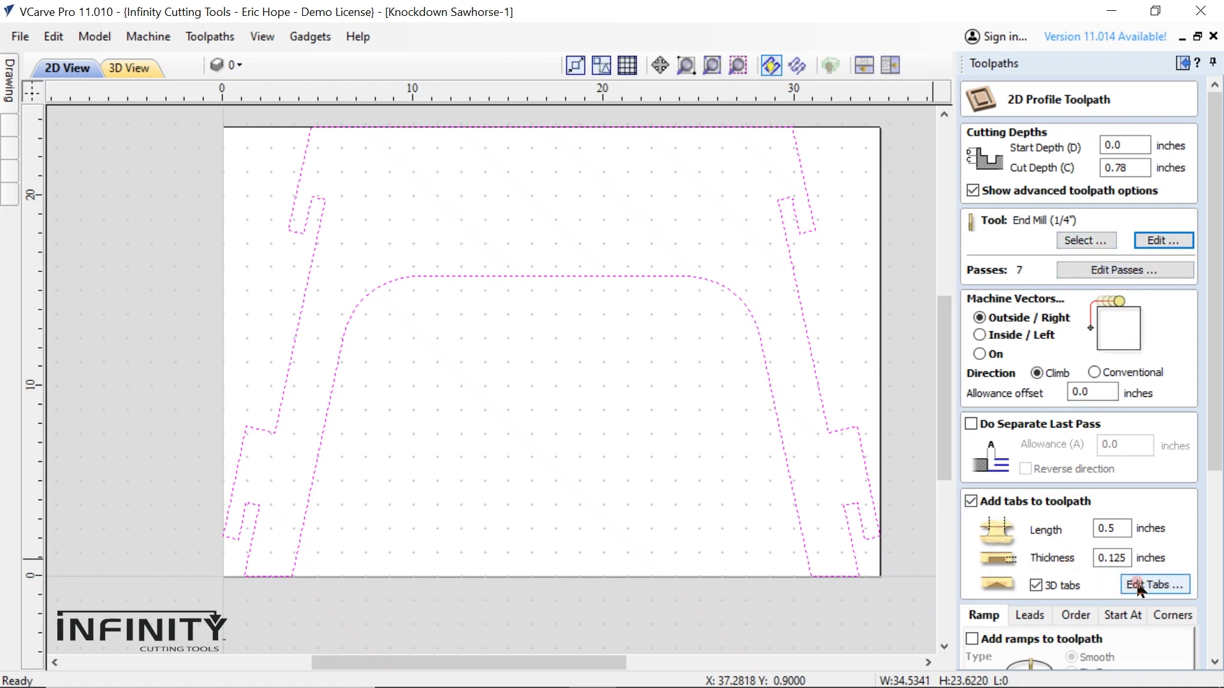
left_click(1139, 586)
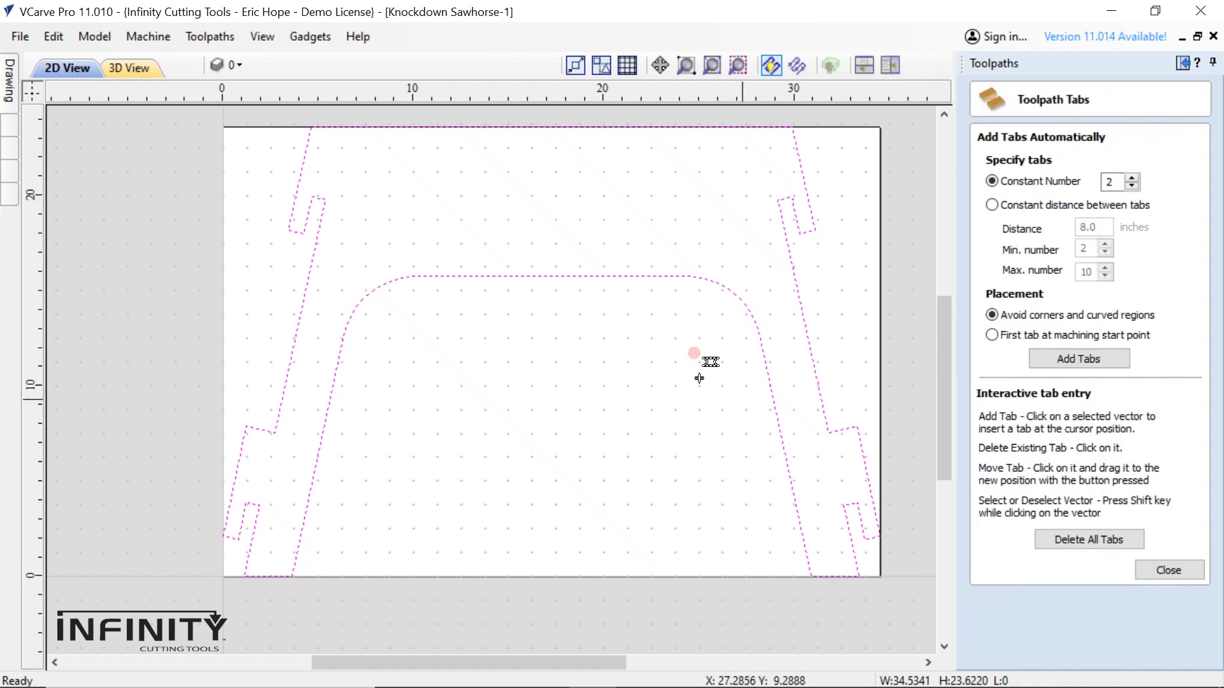
Place tabs at the top of the inner arch and on the left and right inner edges
right_click(557, 276)
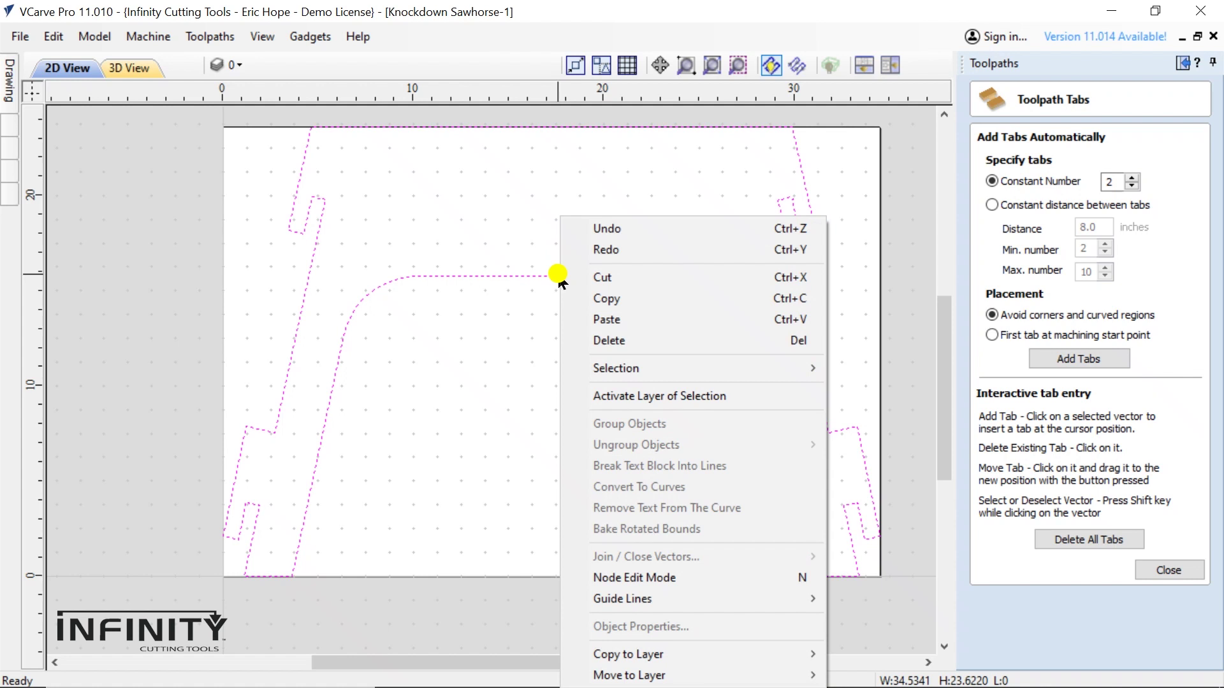
left_click(553, 252)
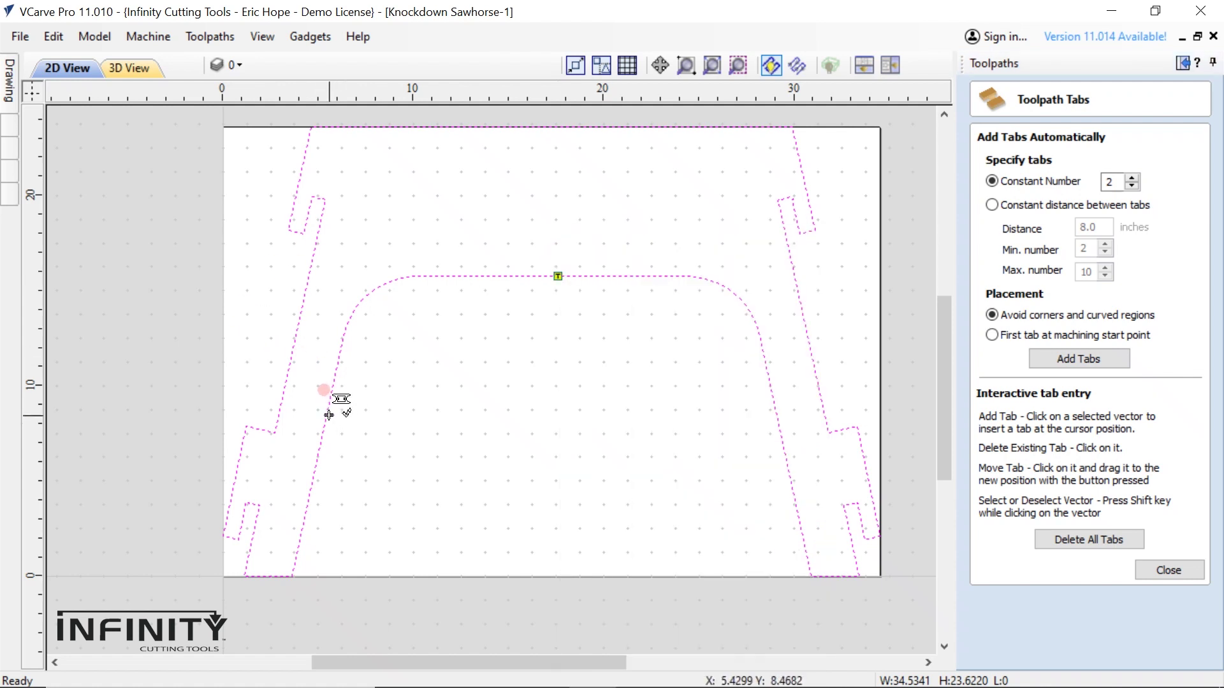
left_click(323, 387)
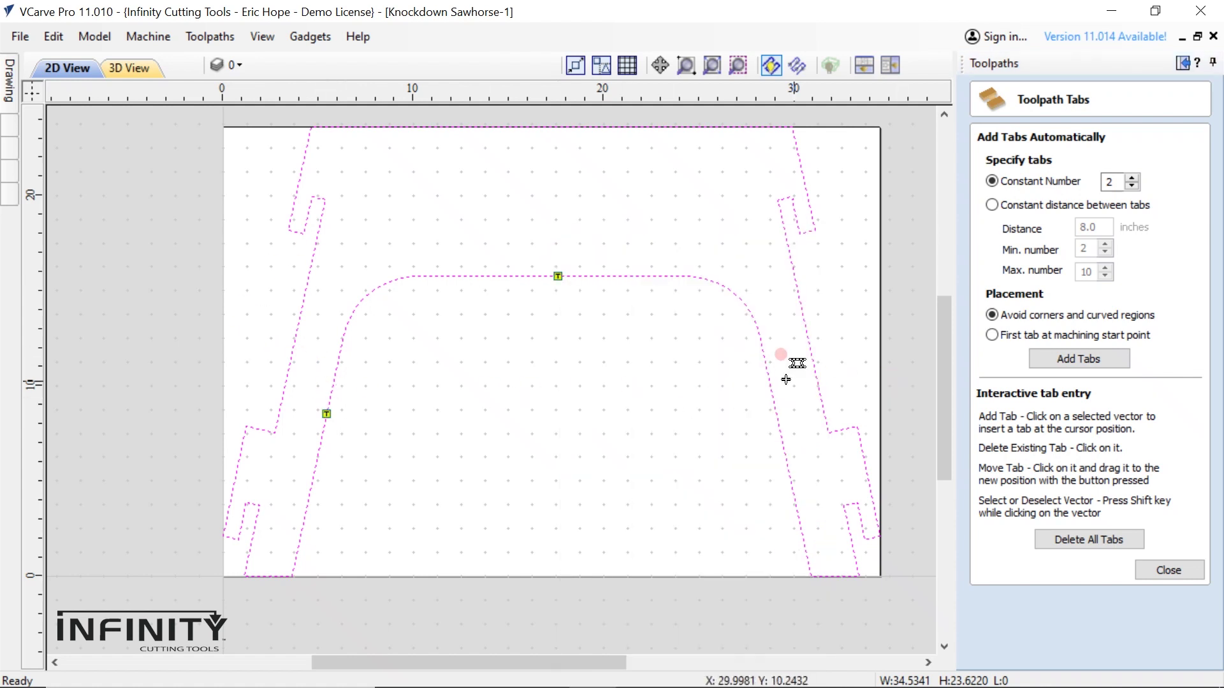
left_click(770, 392)
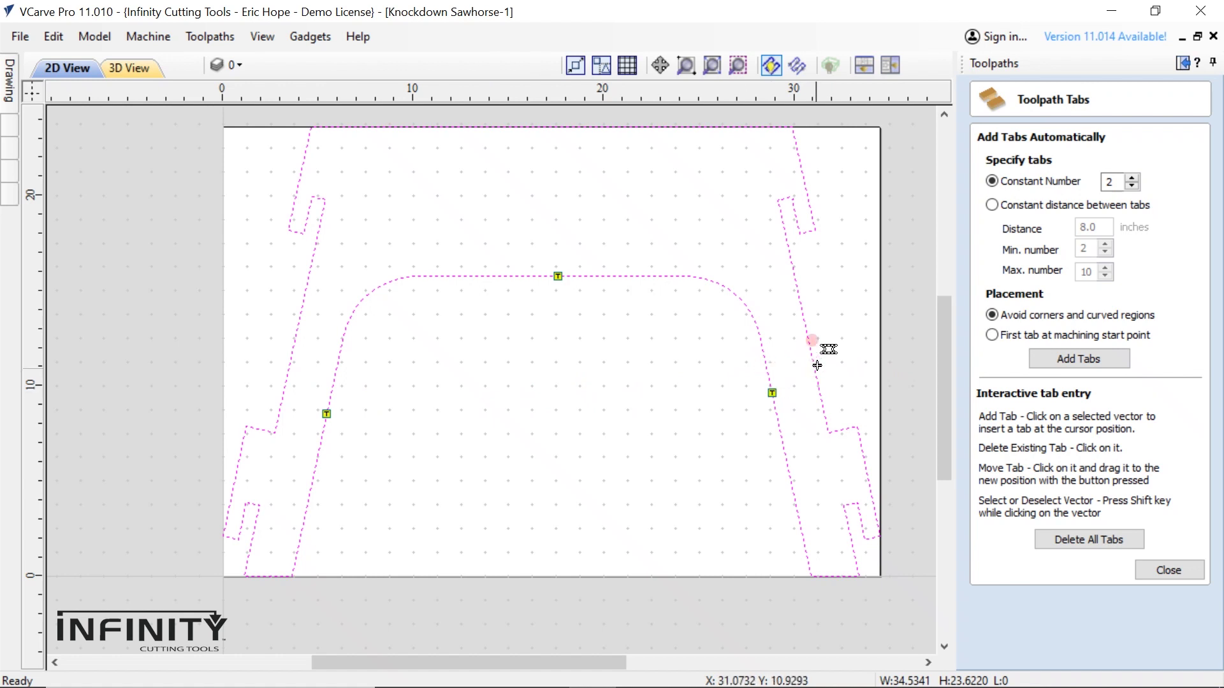
left_click(1172, 569)
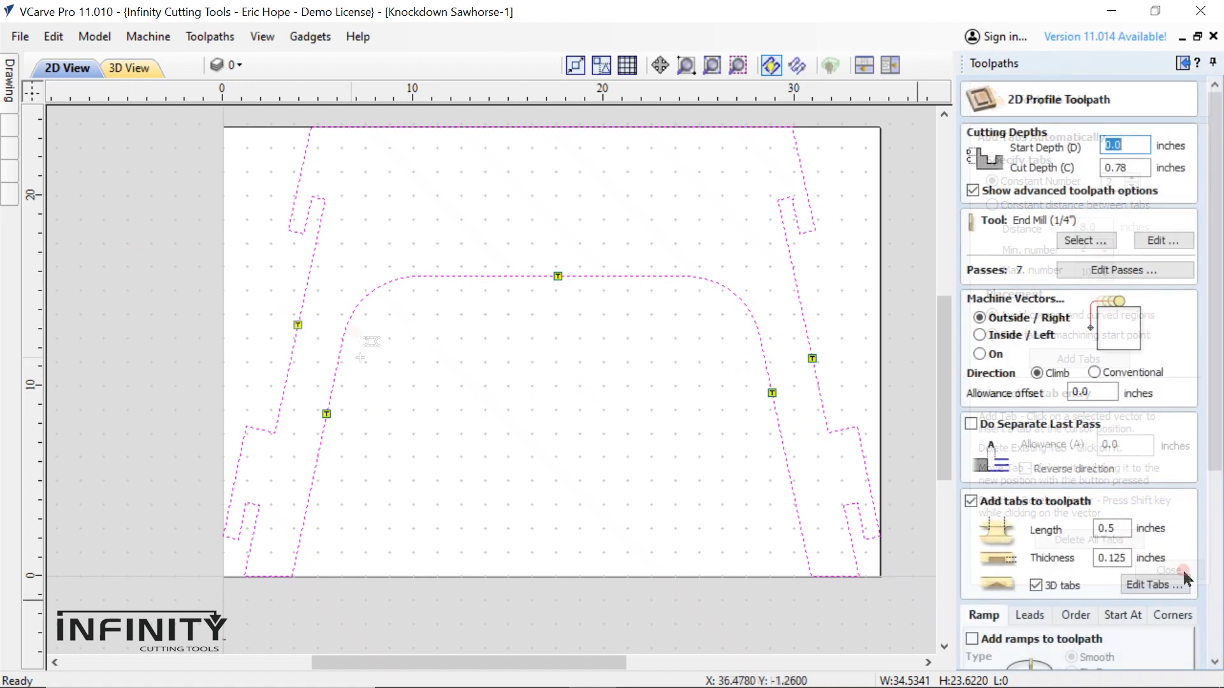
Reduce the profile's pass count to 4 passes of 0.195 inches
left_click(1085, 270)
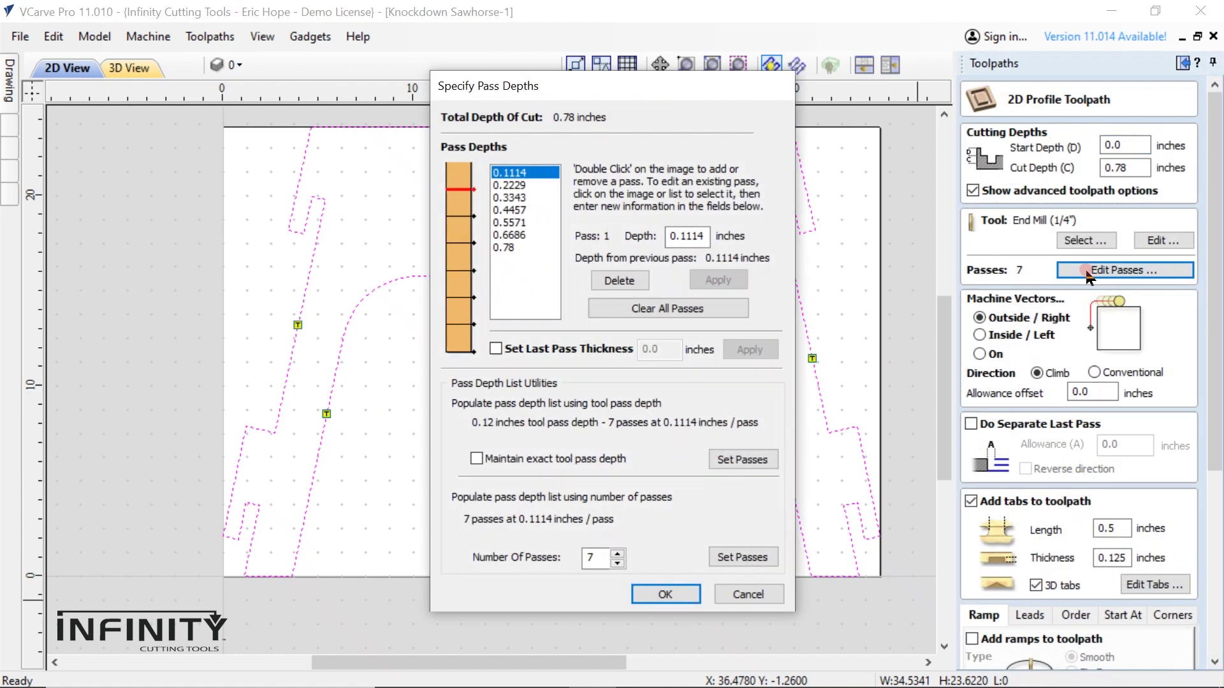
left_click(616, 564)
left_click(615, 564)
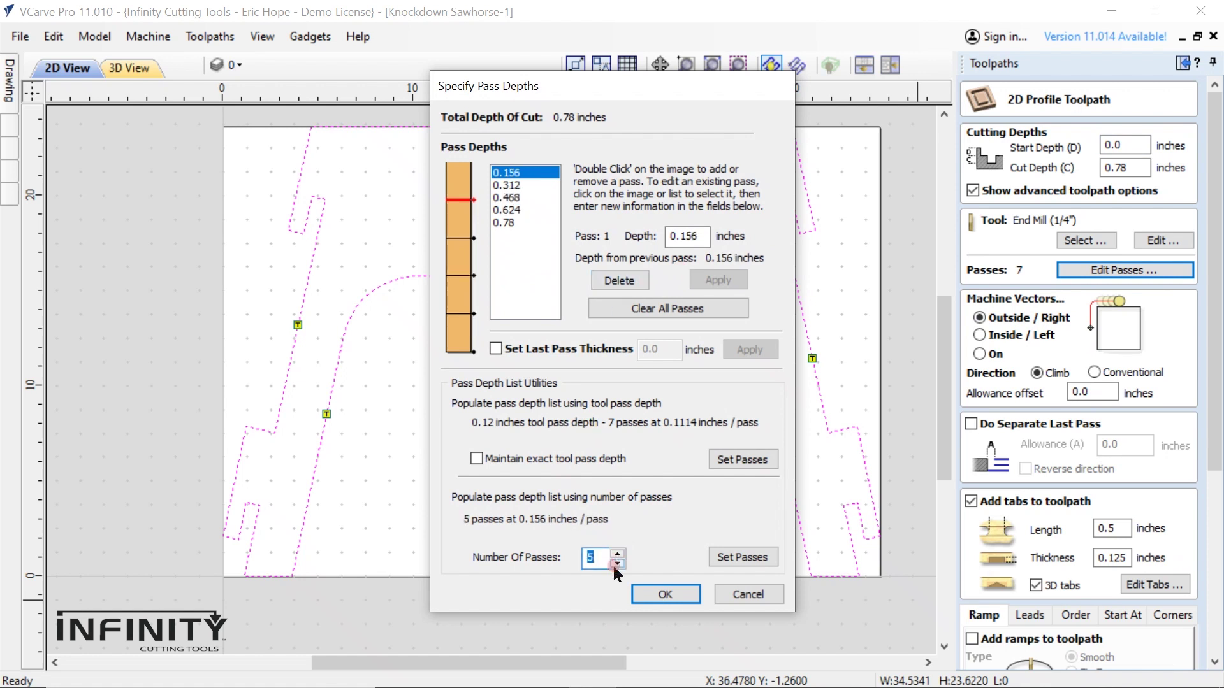
left_click(616, 564)
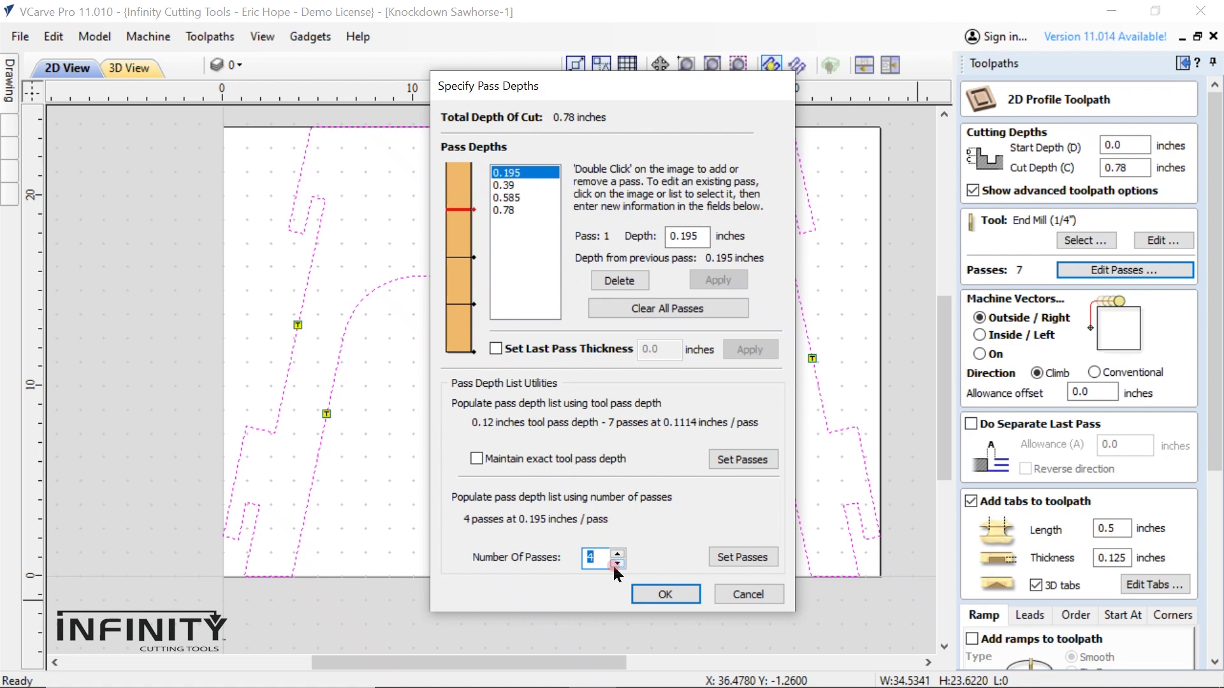
left_click(636, 646)
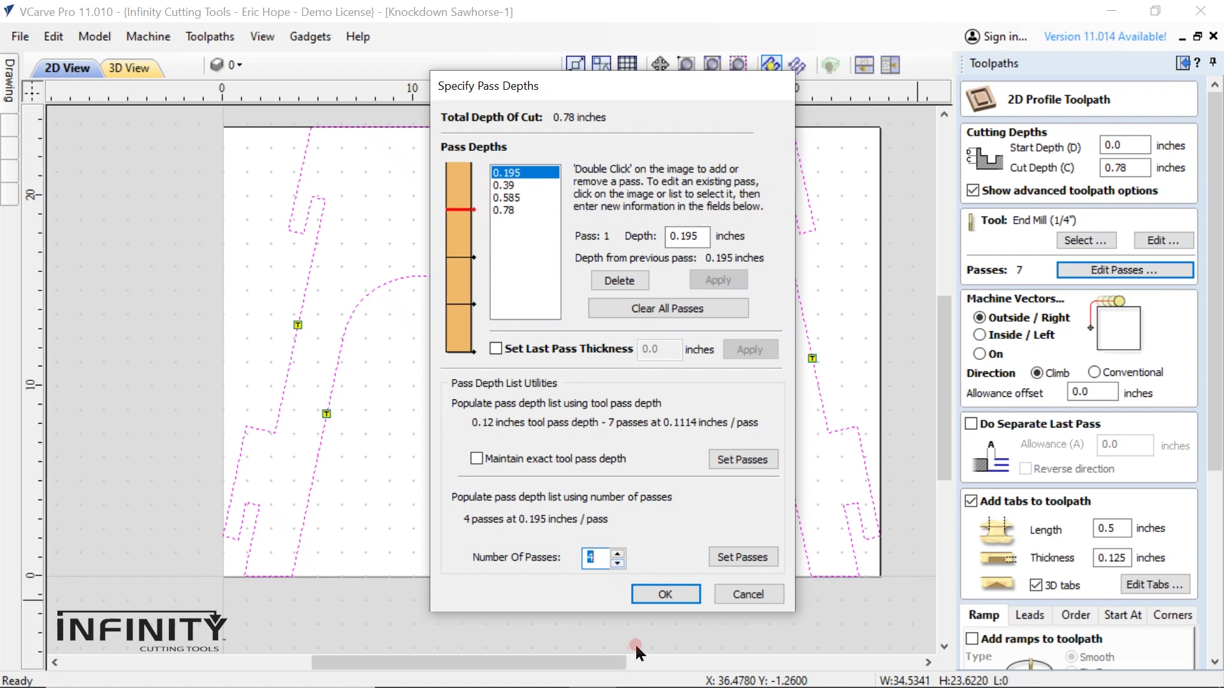
left_click(669, 595)
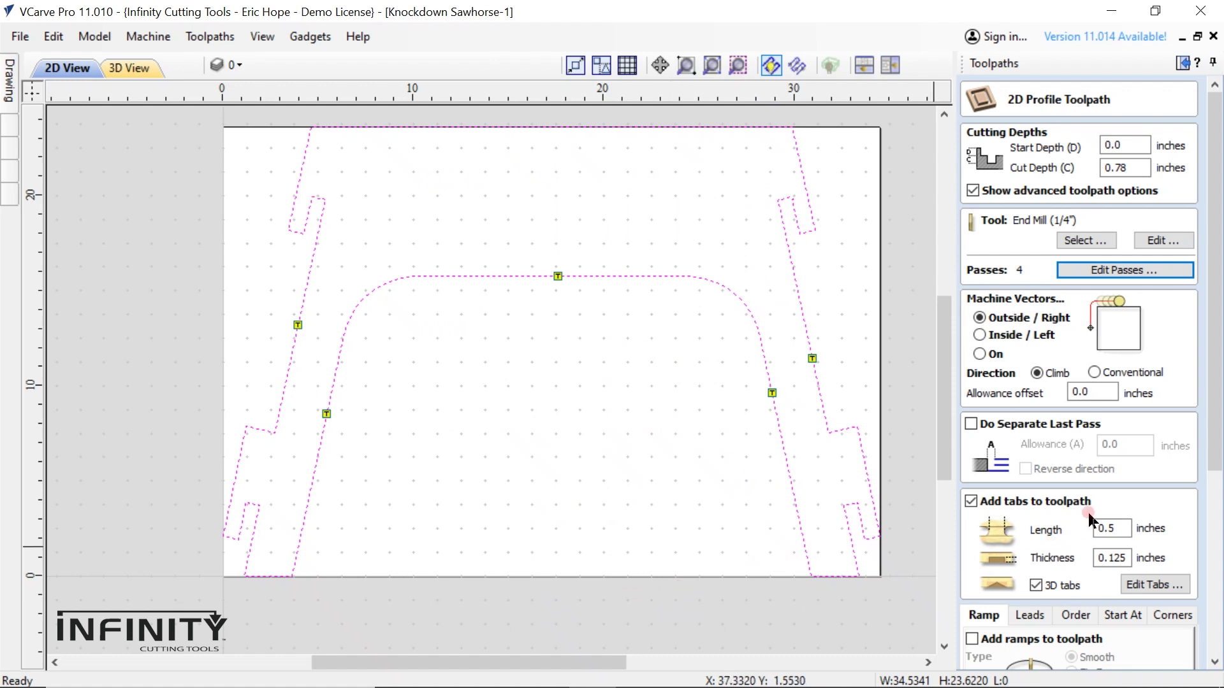
scroll(1088, 510, "down", 5)
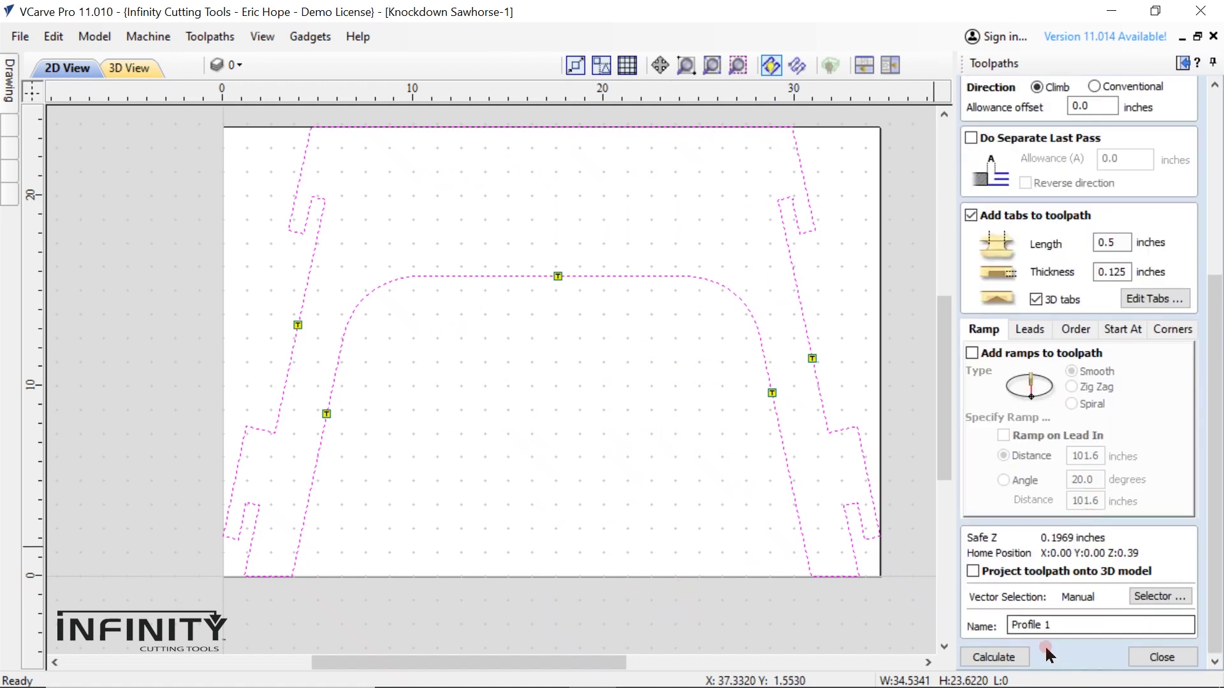
Rename the toolpath from Profile 1 to Knockdown SH TP1 and calculate it
left_click(1051, 617)
left_click_drag(1062, 627, 1006, 623)
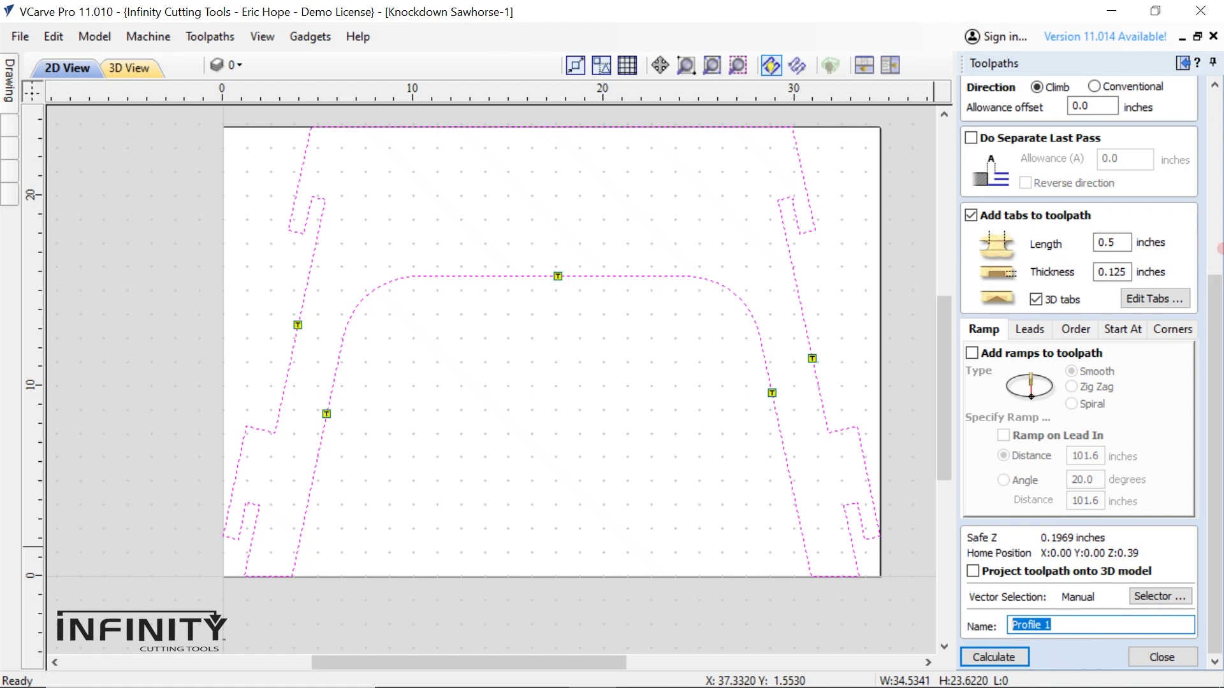
type("Knockdown SH TP1")
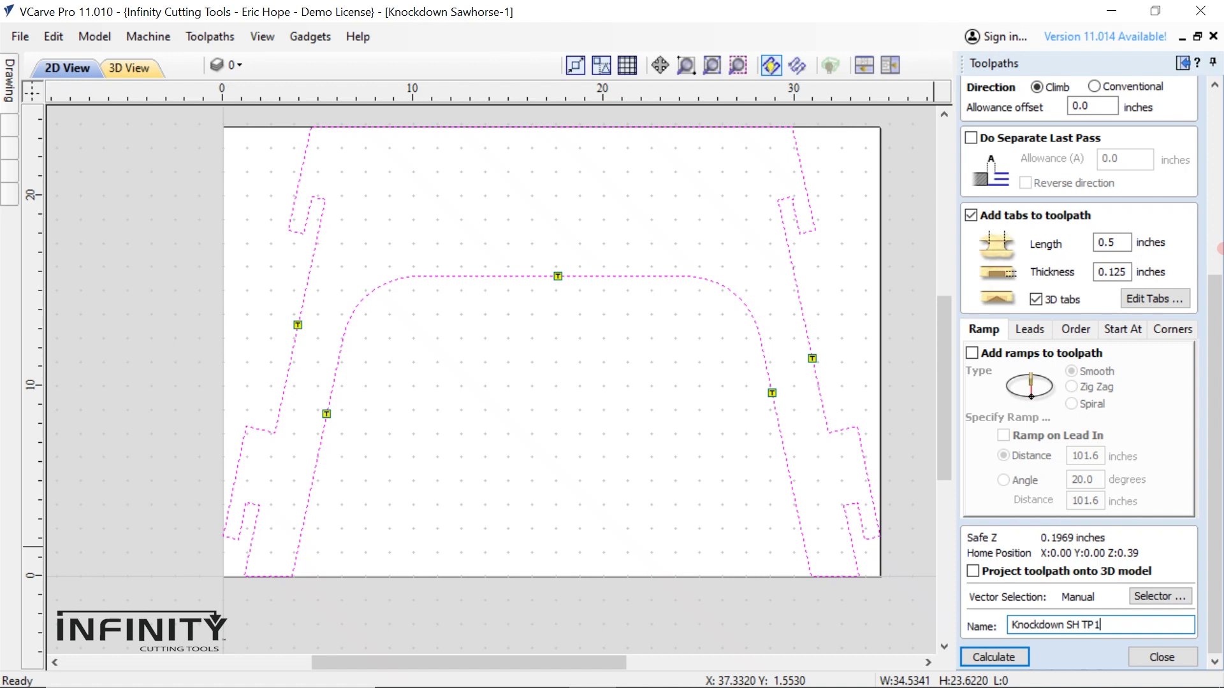
left_click(992, 661)
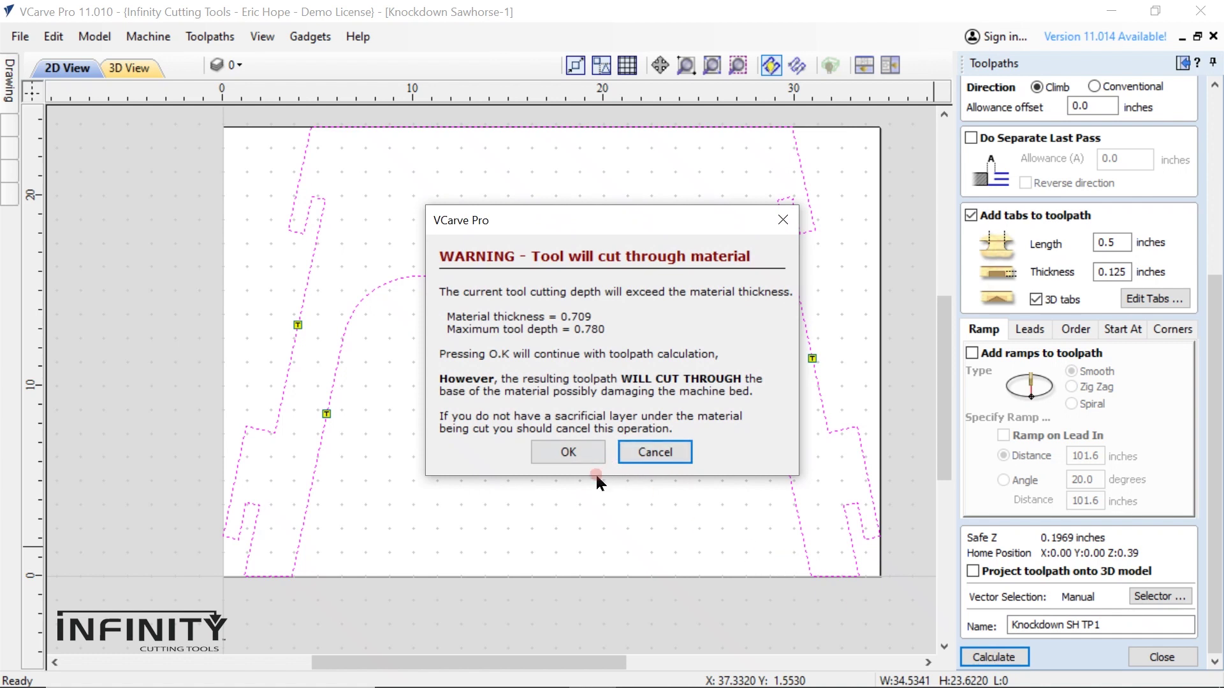
Calculate the Knockdown SH TP1 toolpath despite the cut-through warning and play a slowed 3D simulation
left_click(563, 454)
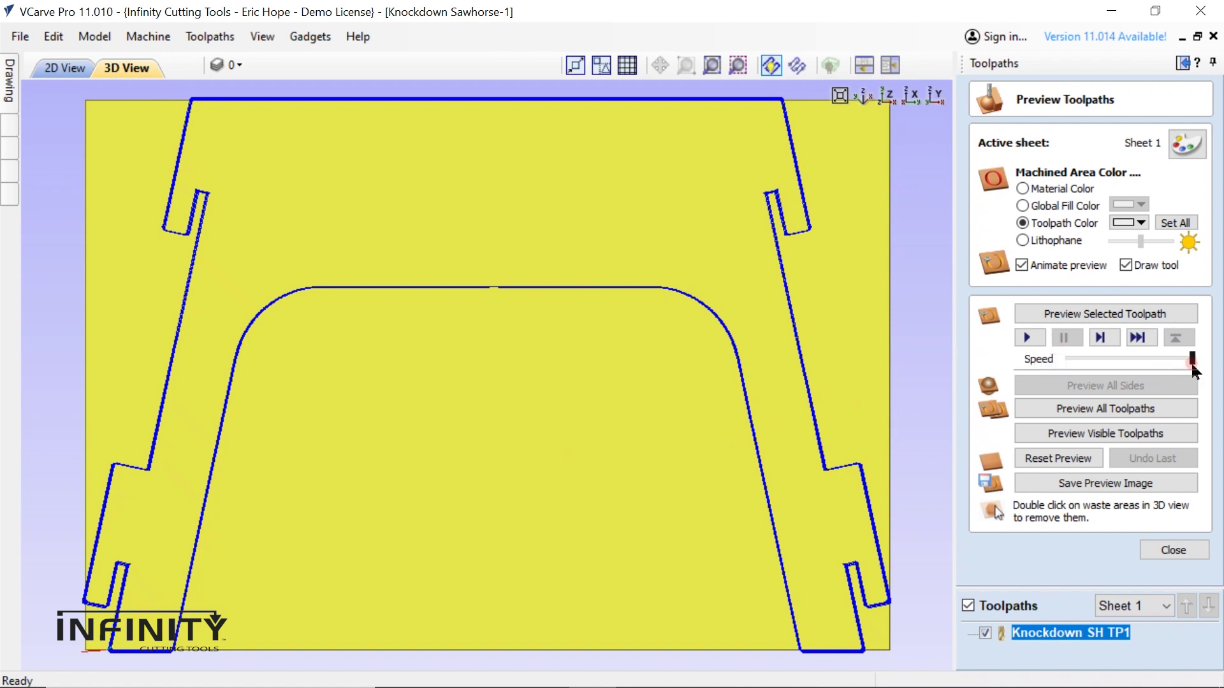
left_click_drag(1191, 359, 1138, 361)
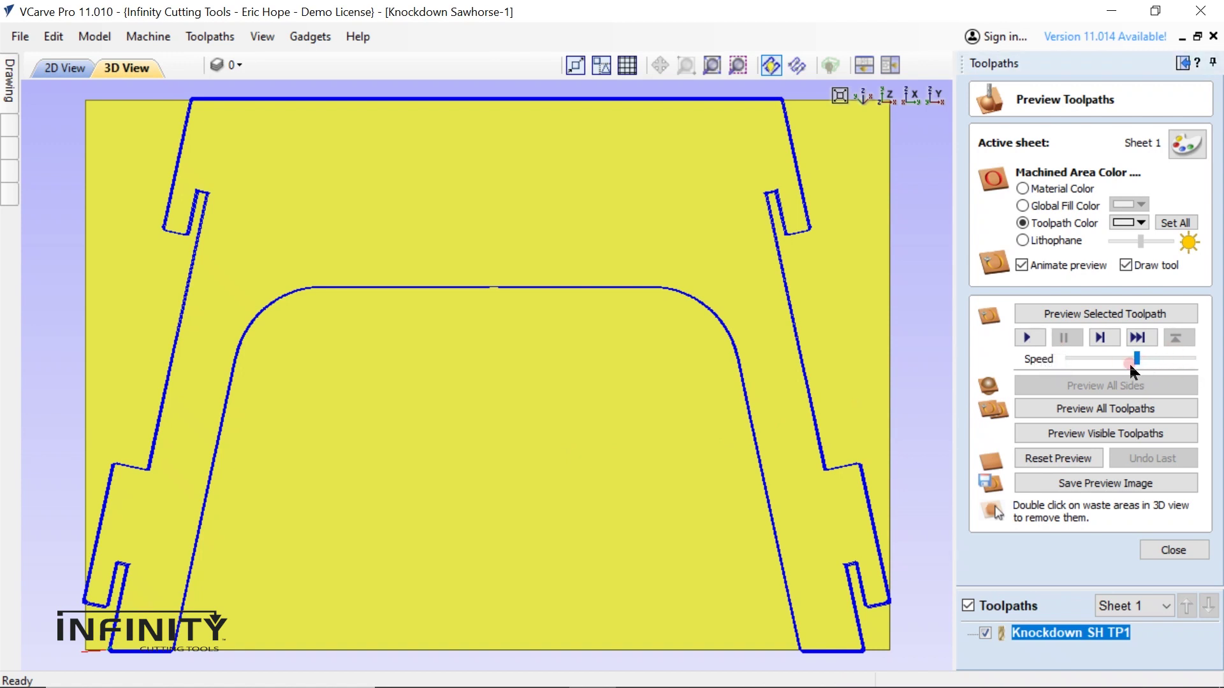
left_click(1027, 339)
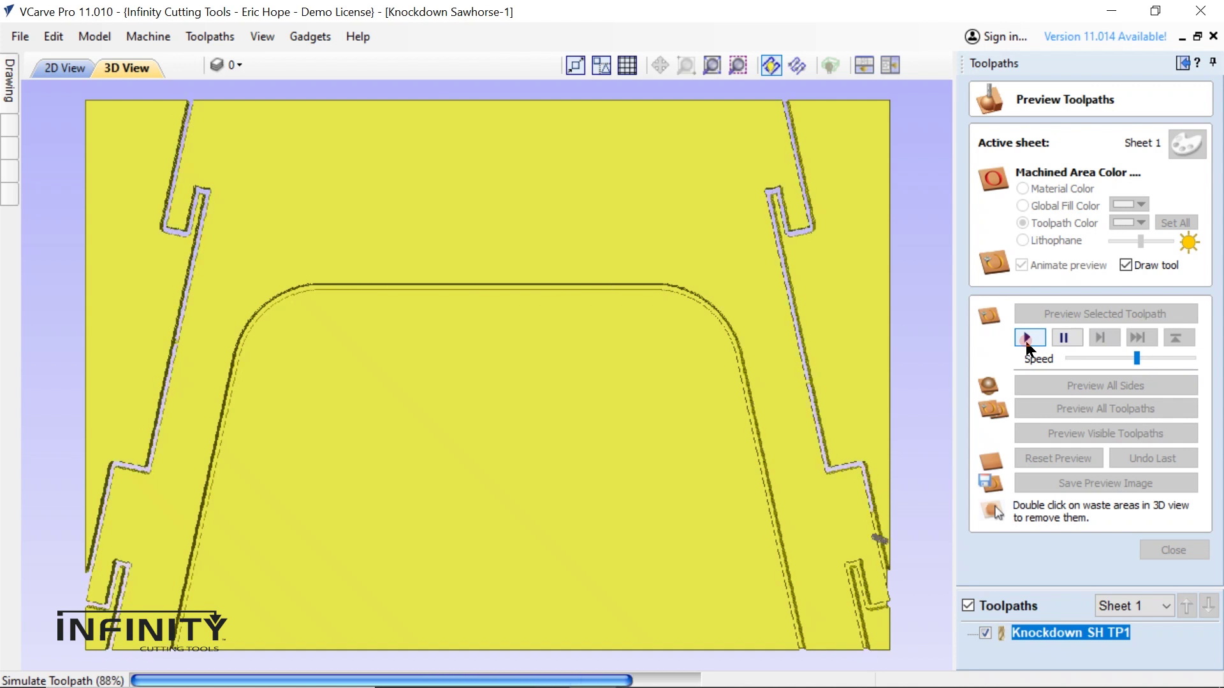
Save Knockdown SH TP1 as Grbl (inch) G-code in Downloads and close the design
left_click(1173, 550)
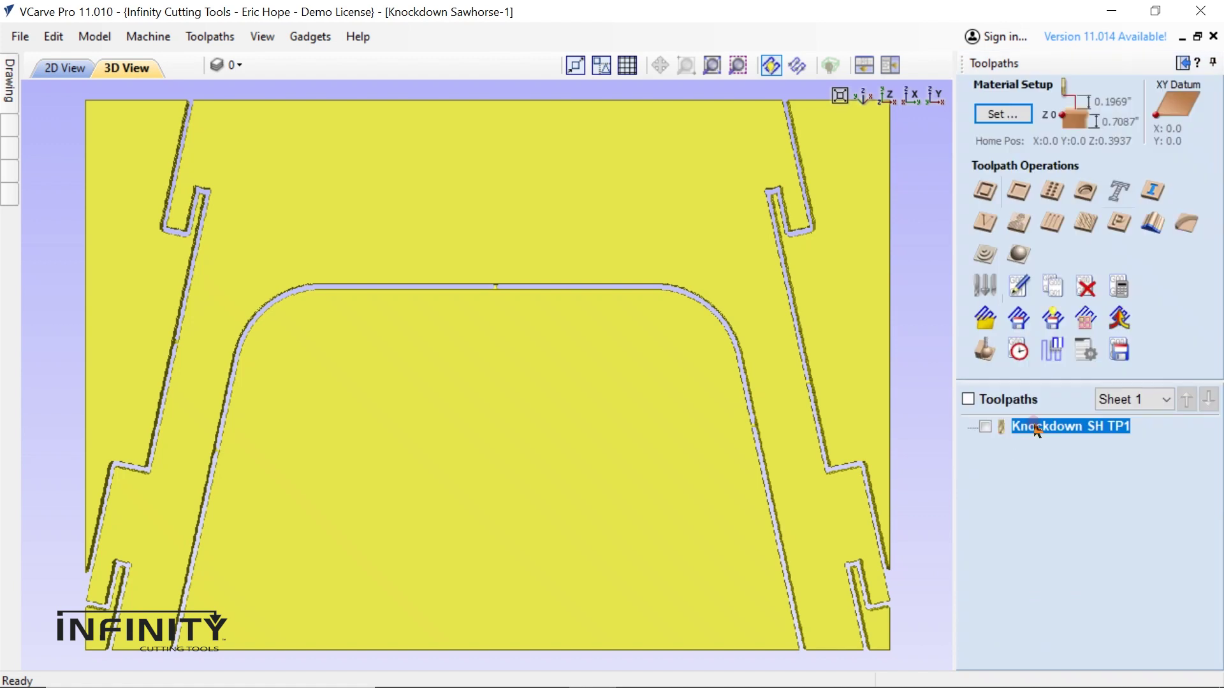
left_click(984, 426)
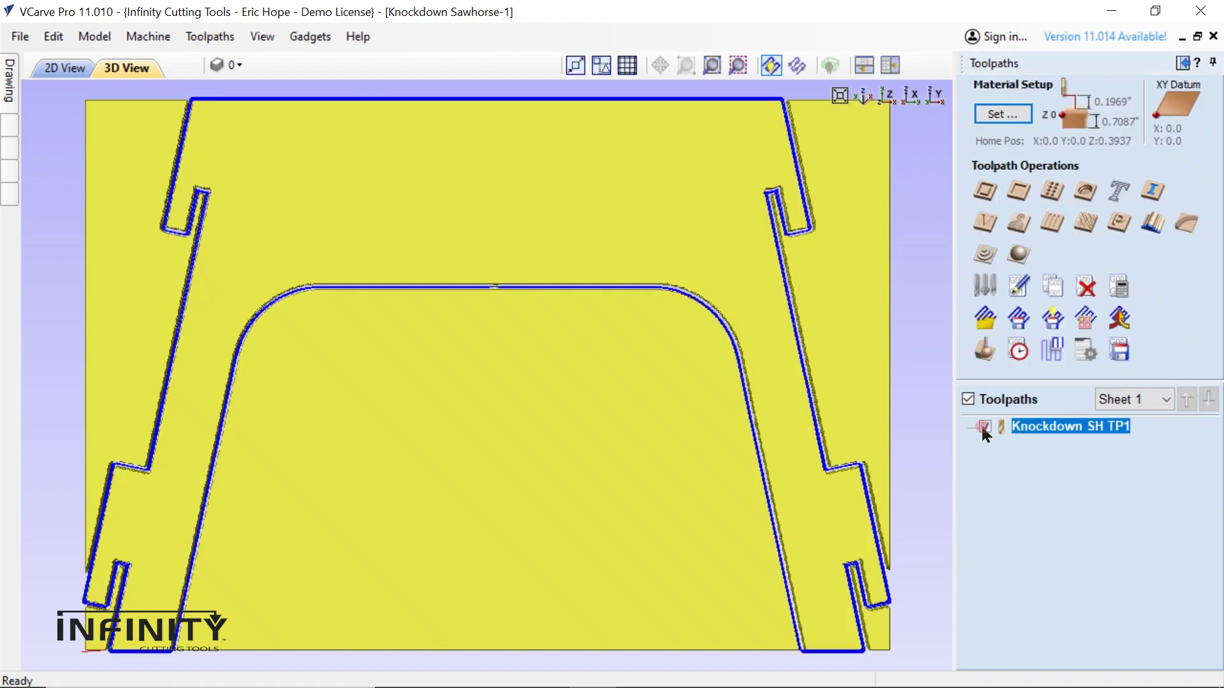
left_click(1123, 355)
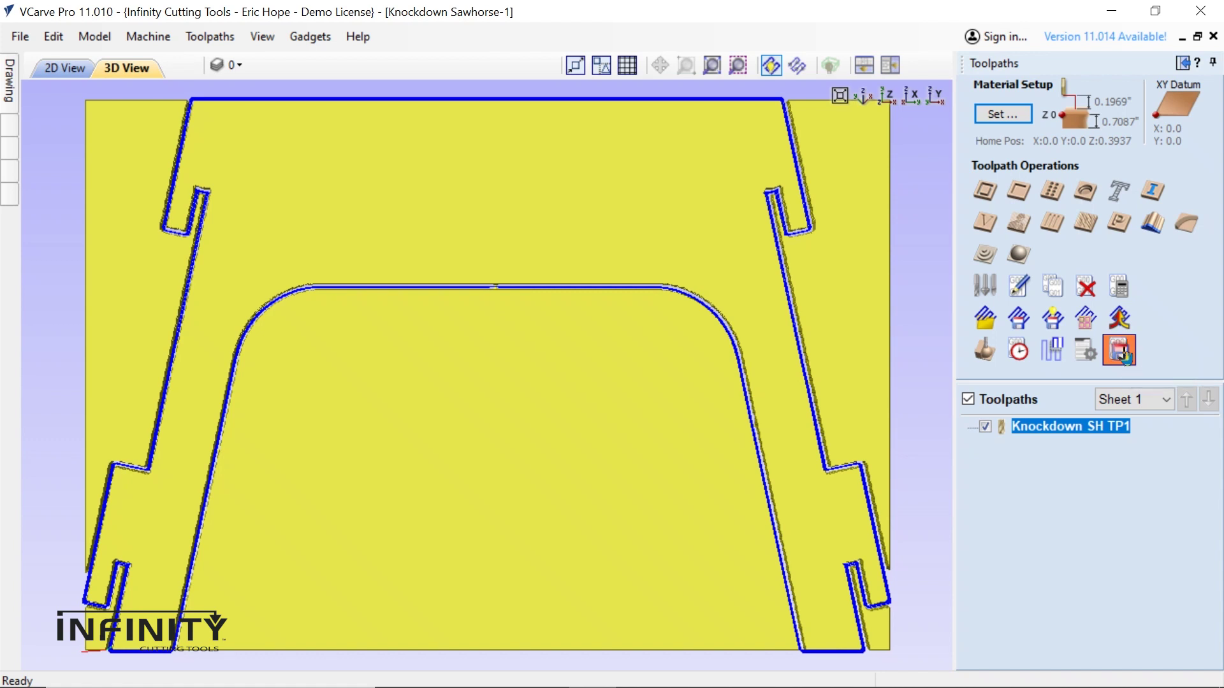
left_click(1066, 525)
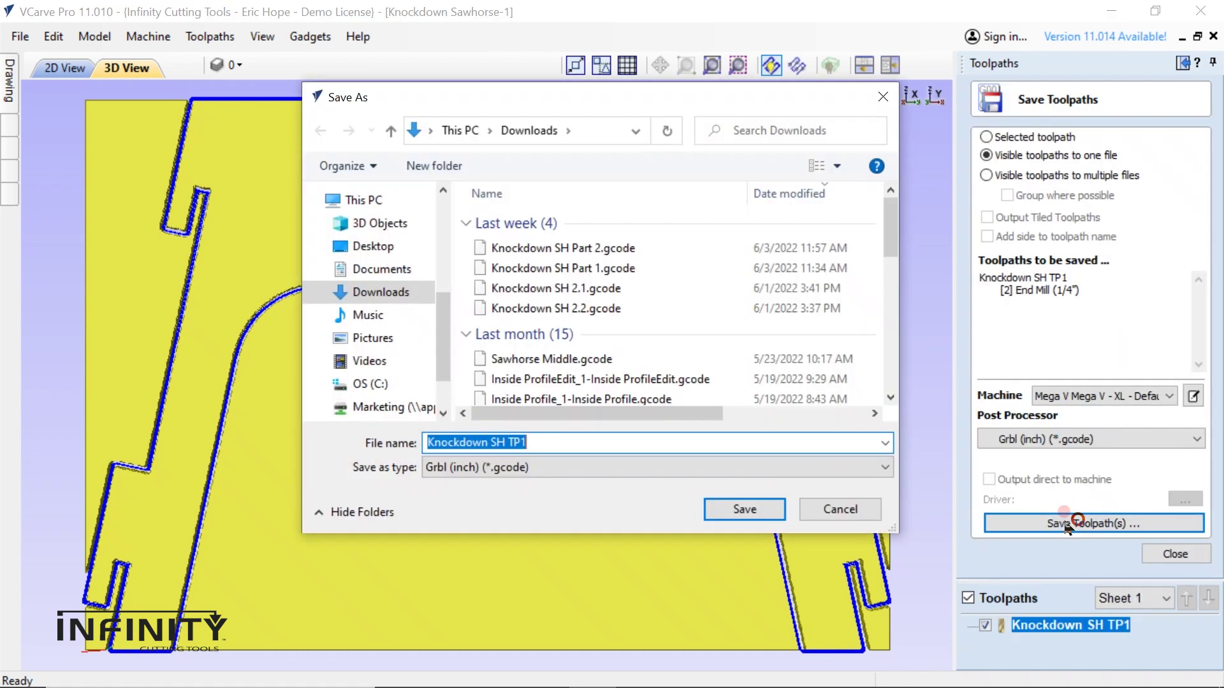
left_click(737, 511)
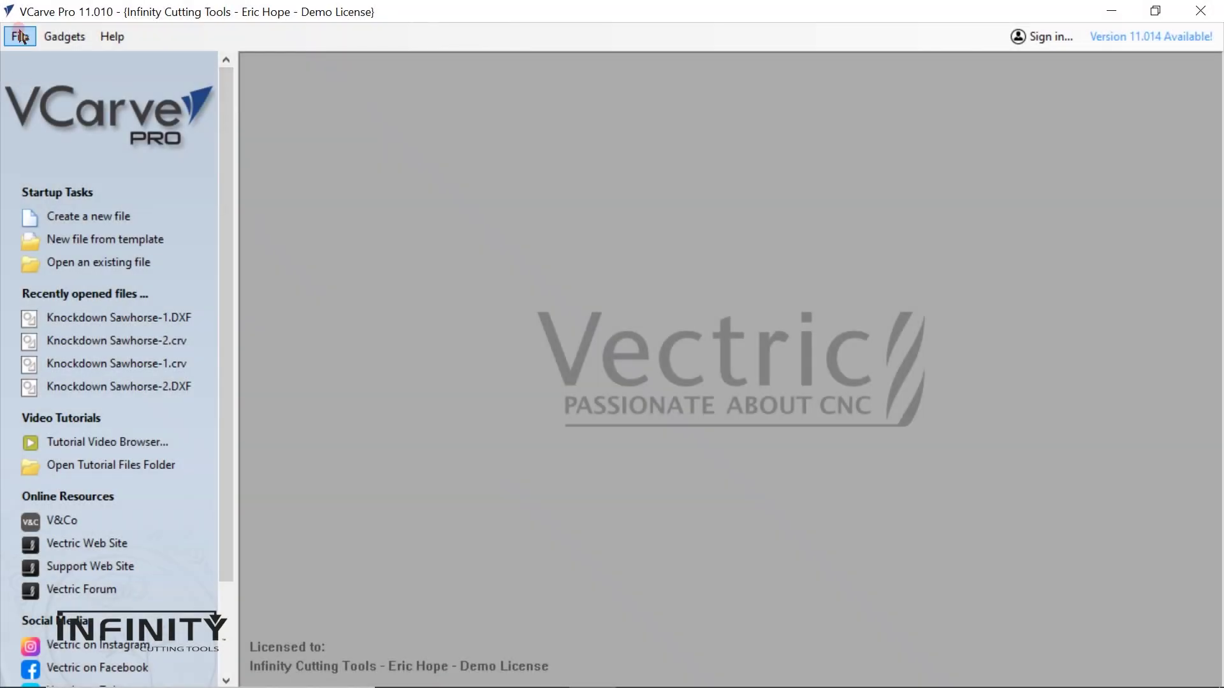
Open Knockdown Sawhorse-2.DXF from Downloads as a new job
left_click(20, 36)
left_click(52, 101)
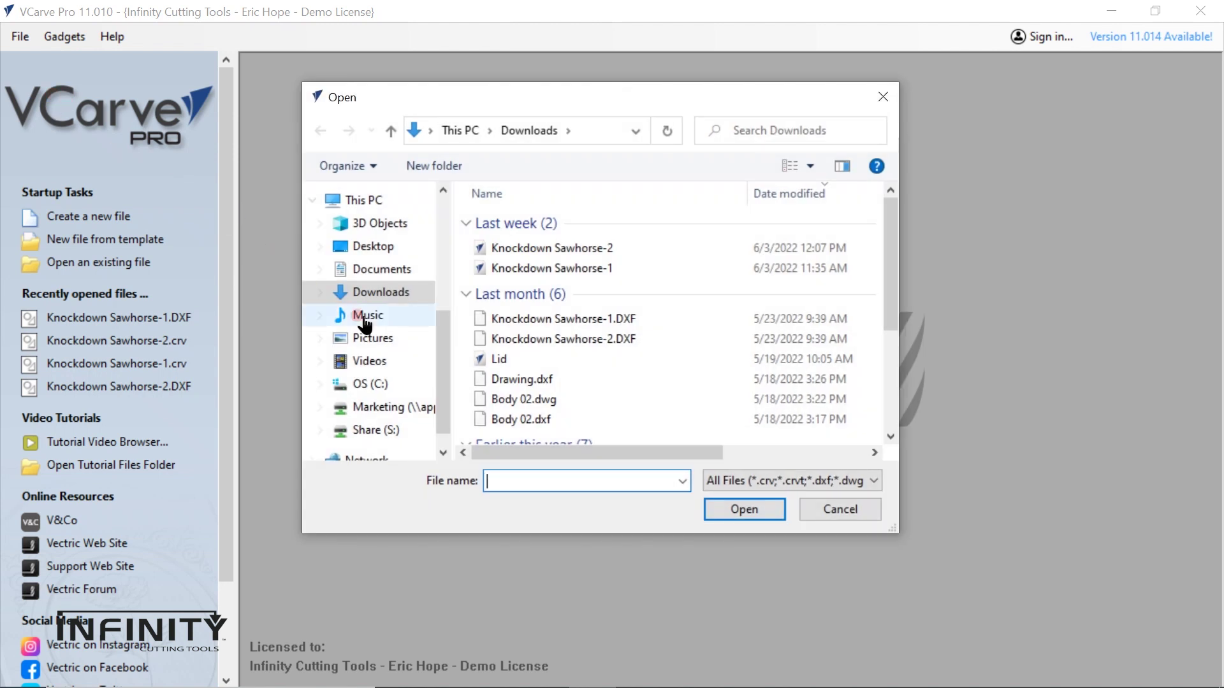
left_click(529, 338)
key("shift+F10")
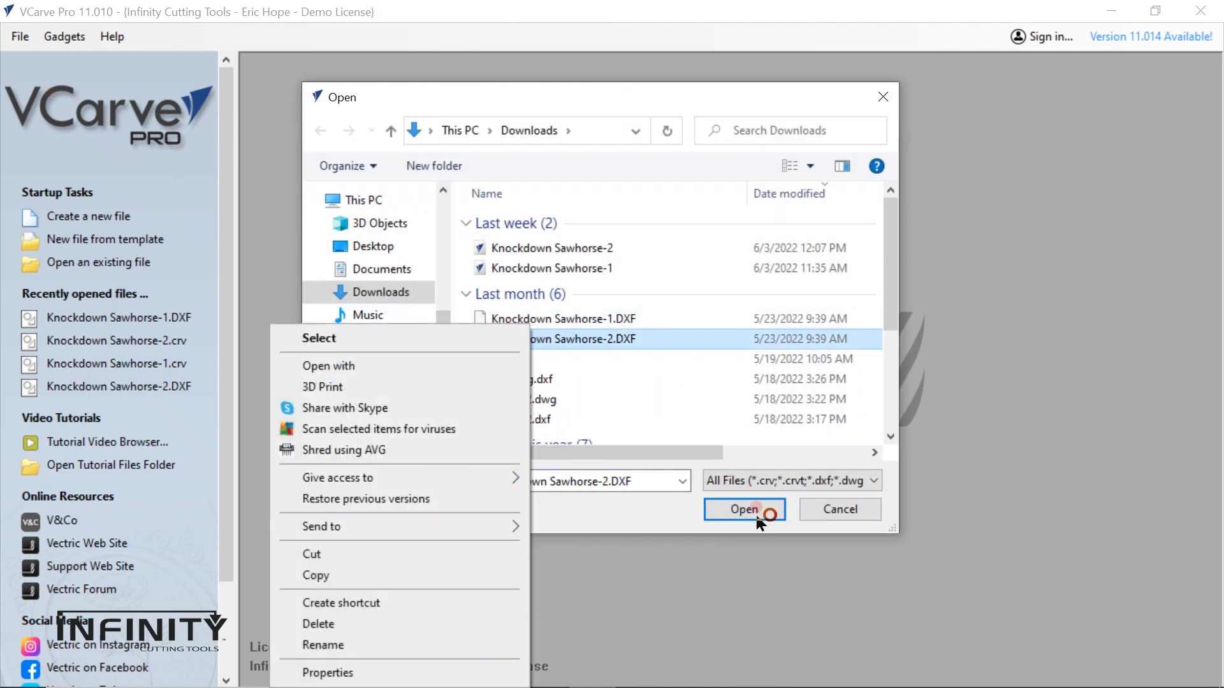
left_click(754, 513)
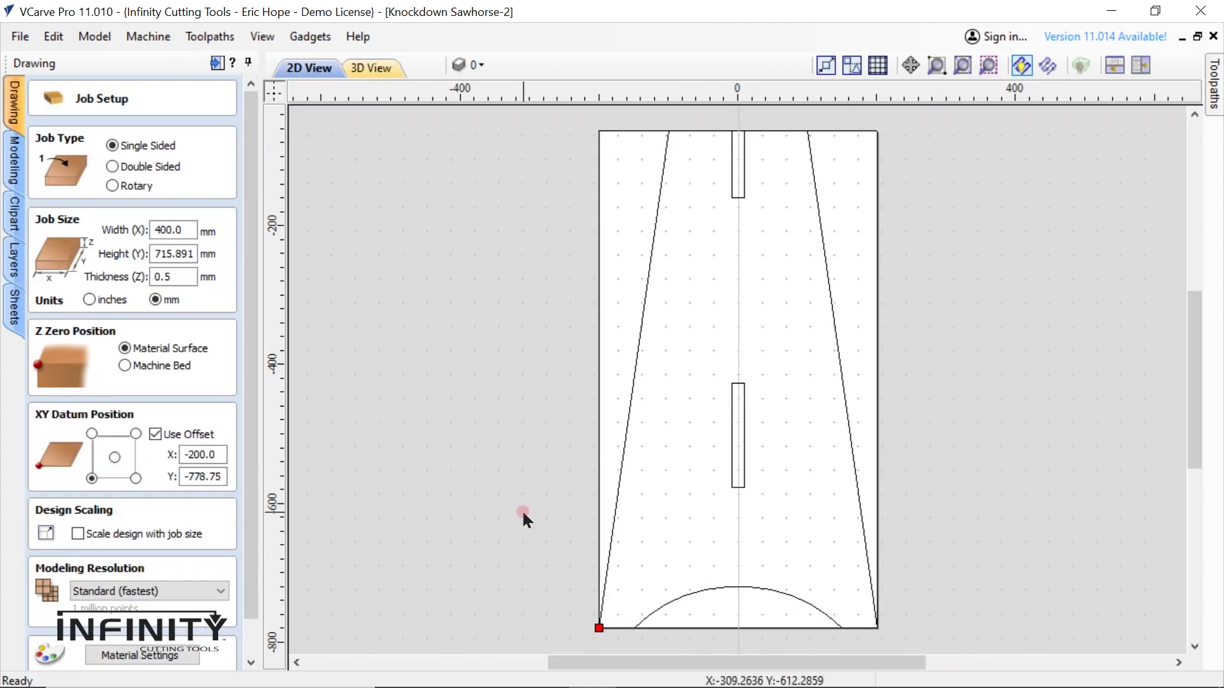
Clear the datum offset, set material thickness to 18 mm, and apply the job setup
left_click(159, 433)
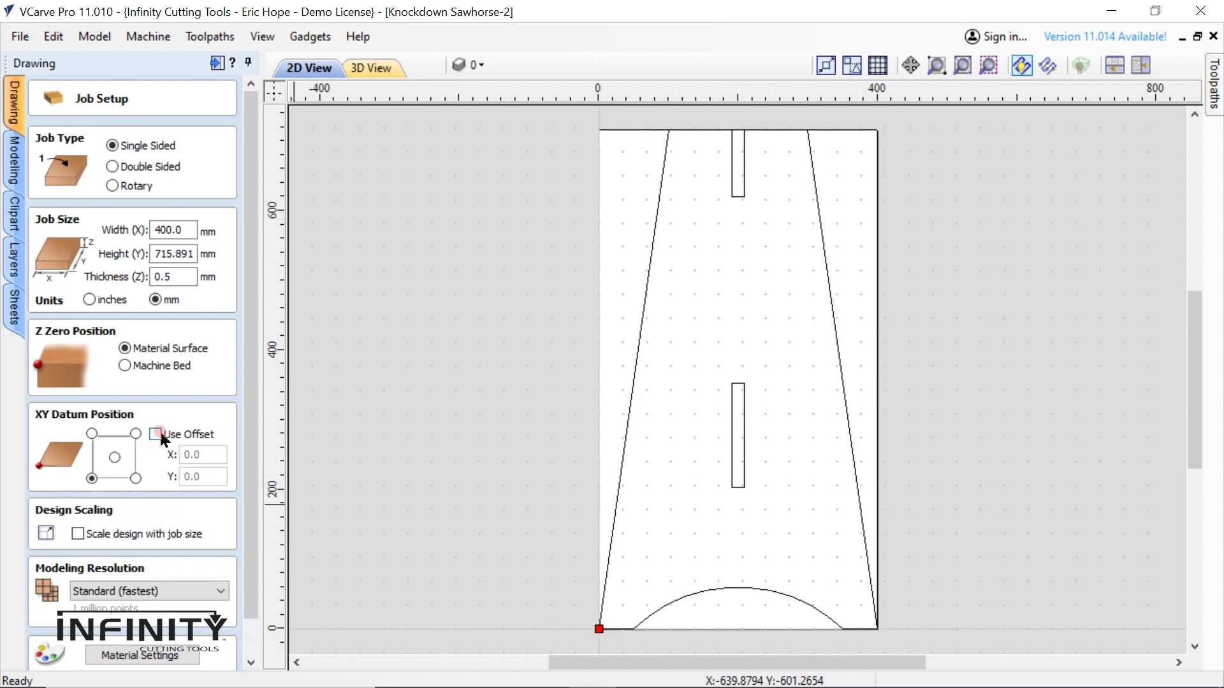
double_click(175, 277)
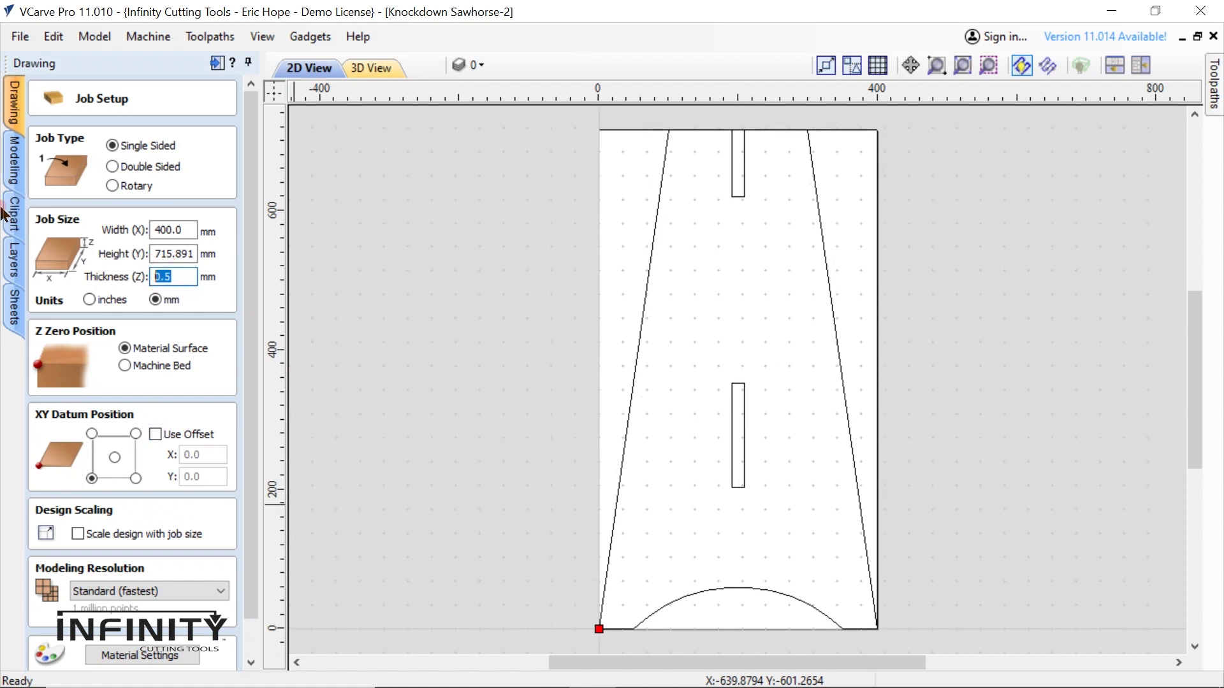
scroll(150, 399, "down", 1)
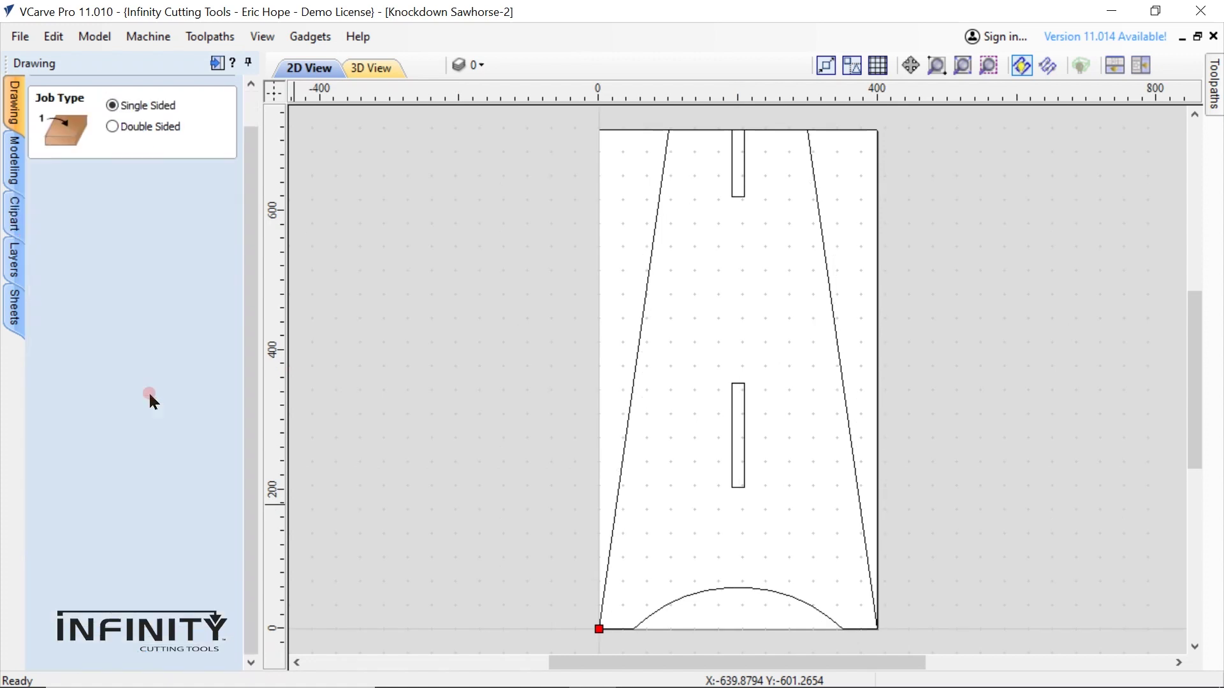
mouse_move(64, 657)
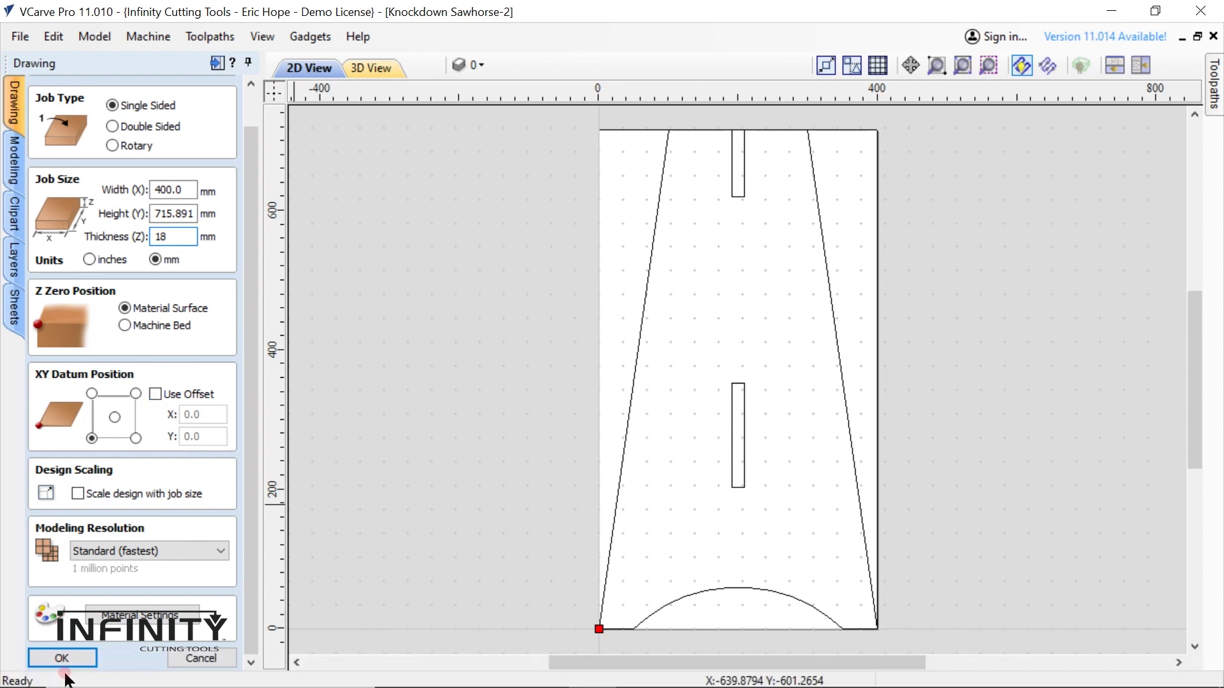
left_click(64, 657)
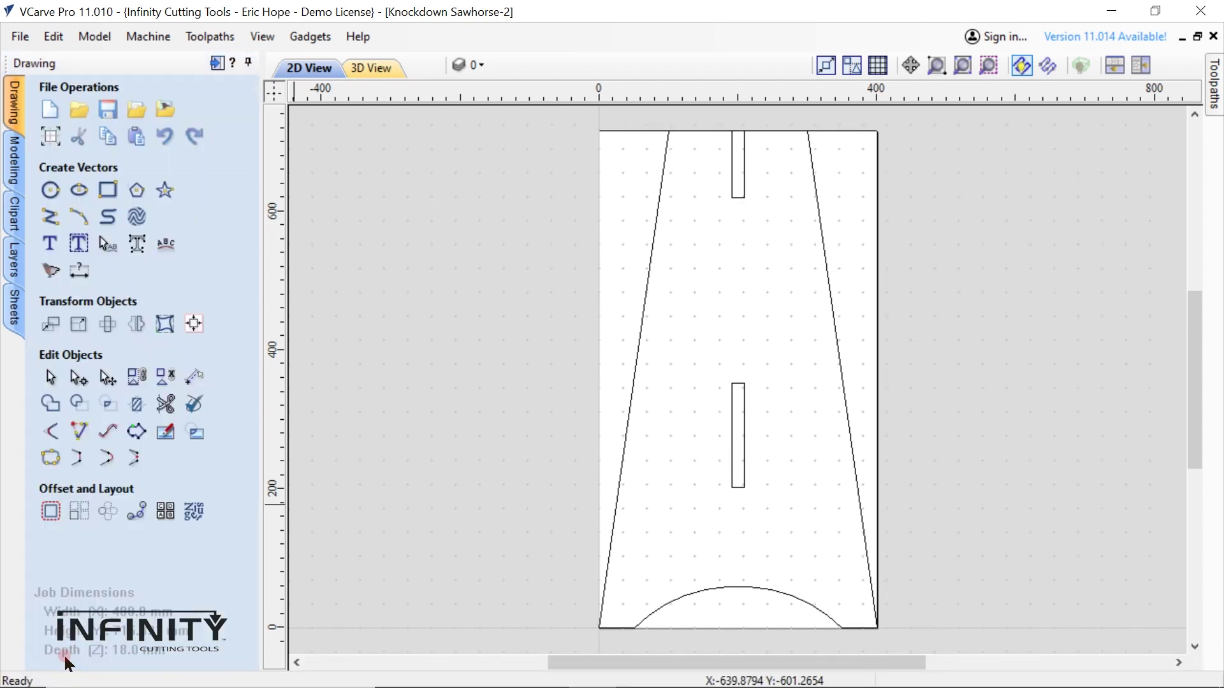
Join all the sawhorse leg vectors and switch the job units to inches
left_click(189, 243)
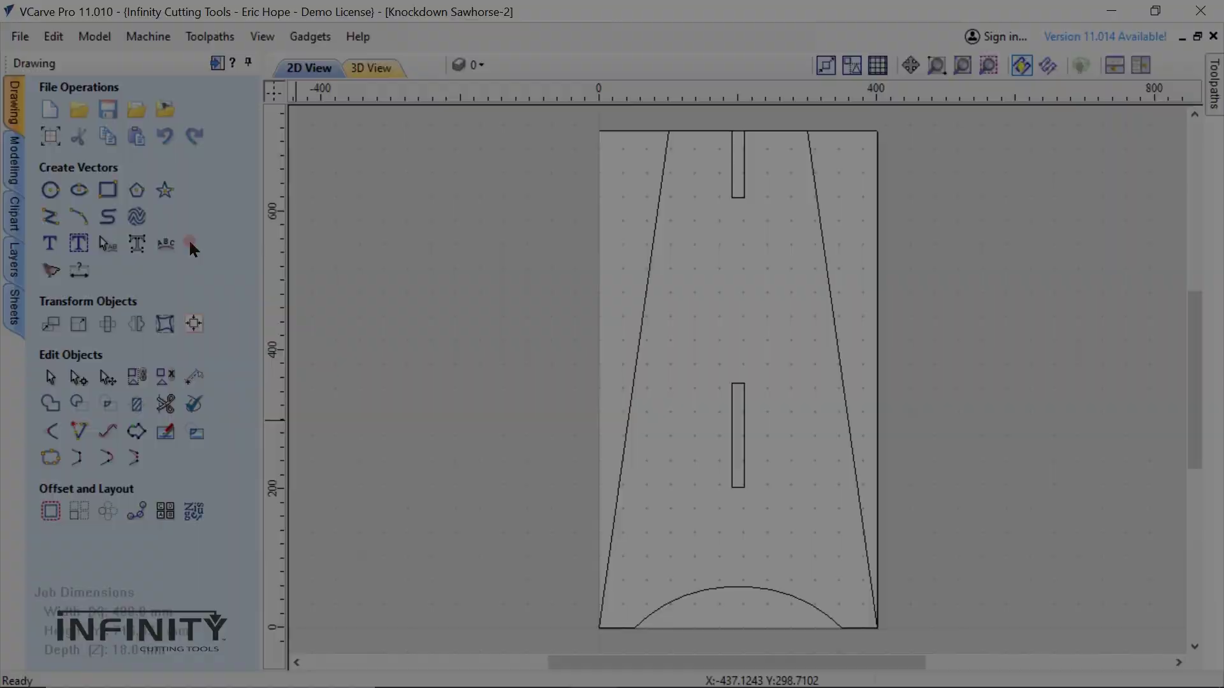
left_click_drag(576, 121, 902, 638)
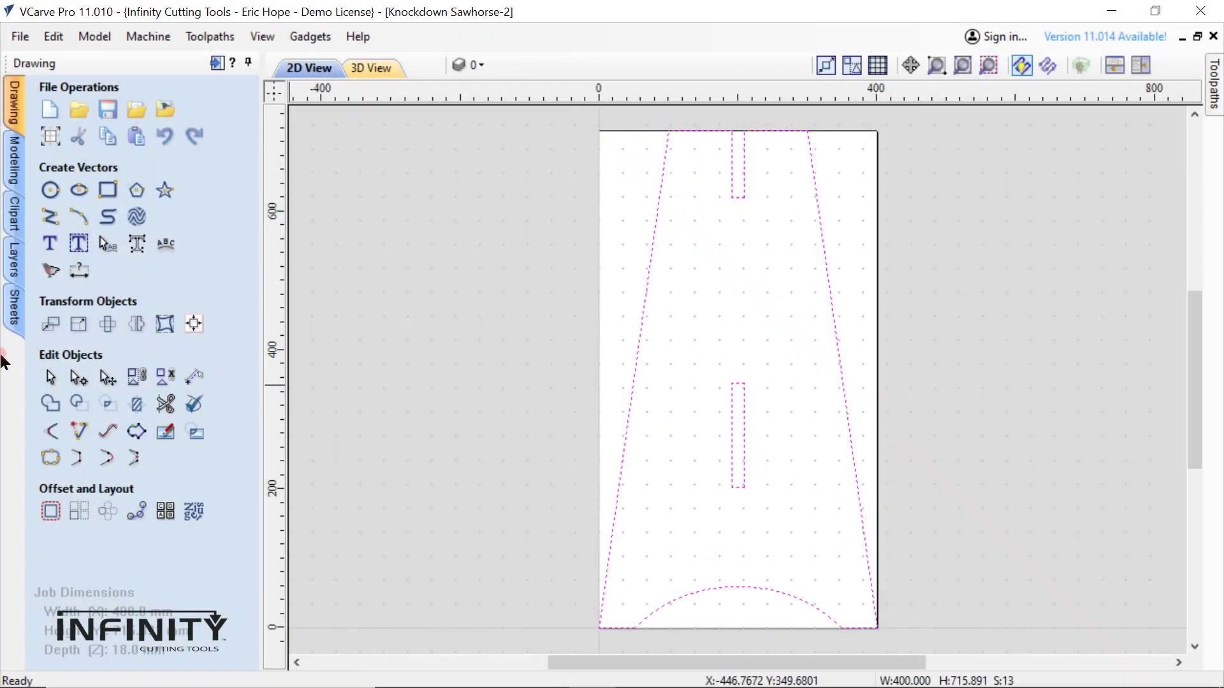
left_click(55, 466)
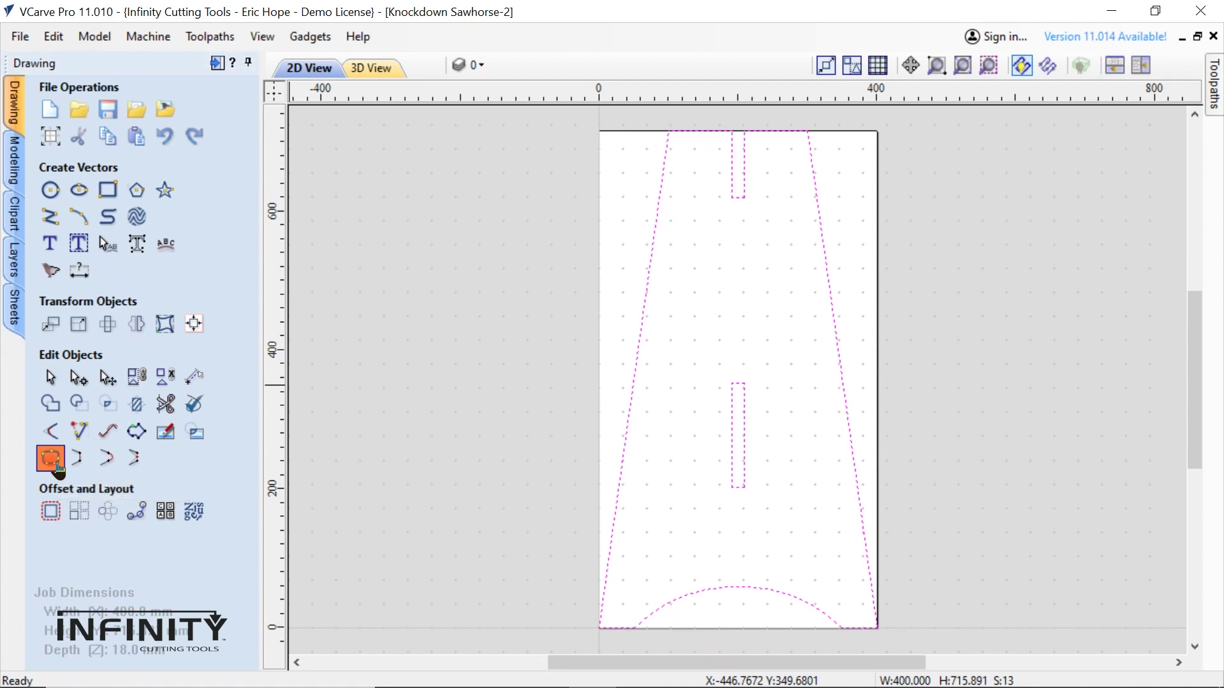
left_click(64, 345)
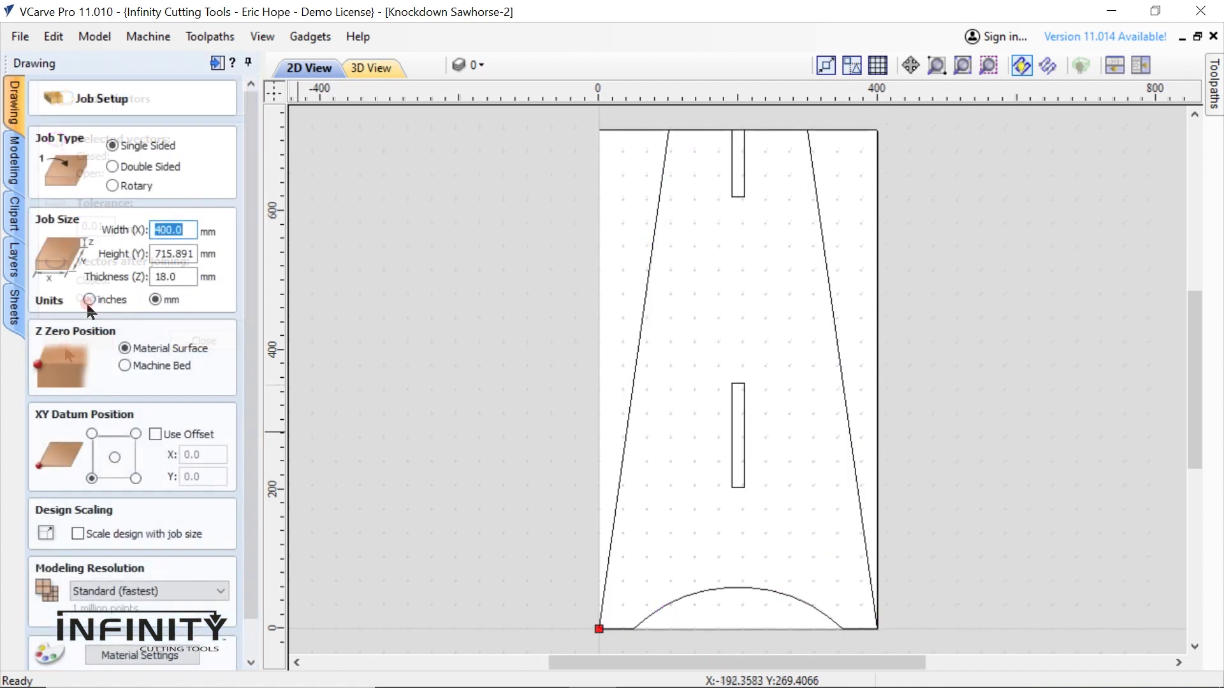
left_click(87, 302)
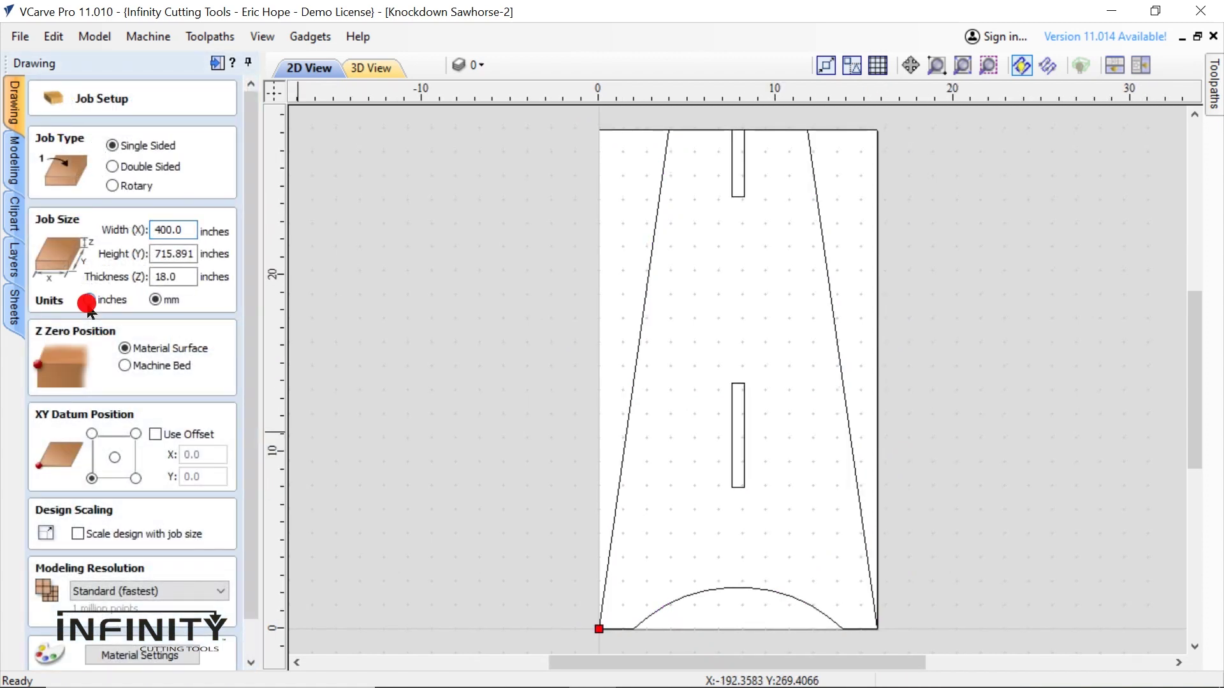
scroll(150, 606, "down", 1)
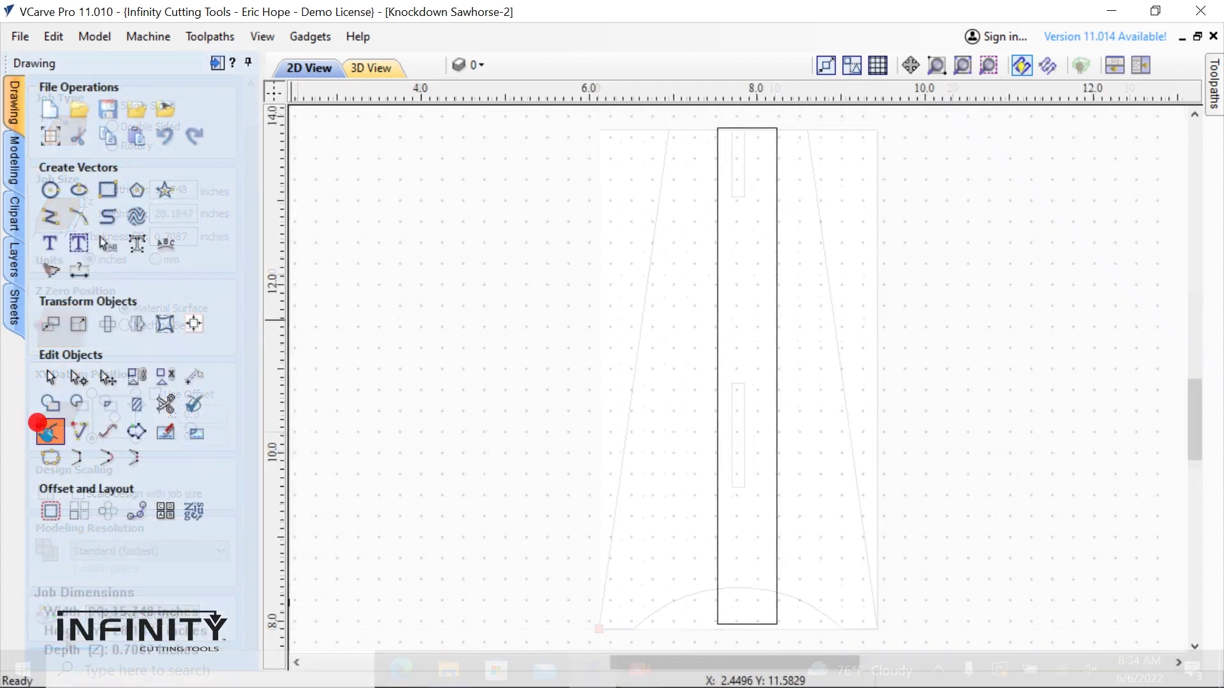
Add 0.125-inch dog-bone fillets to the slot's top and bottom corners
left_click(47, 424)
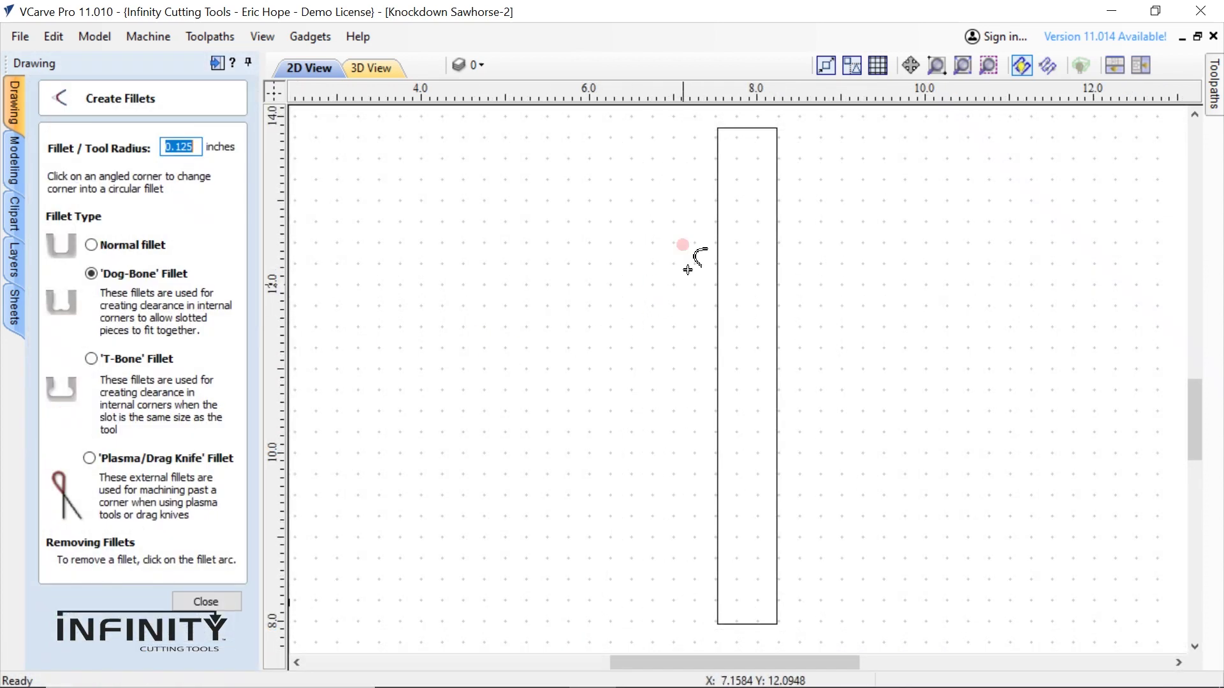
left_click(716, 131)
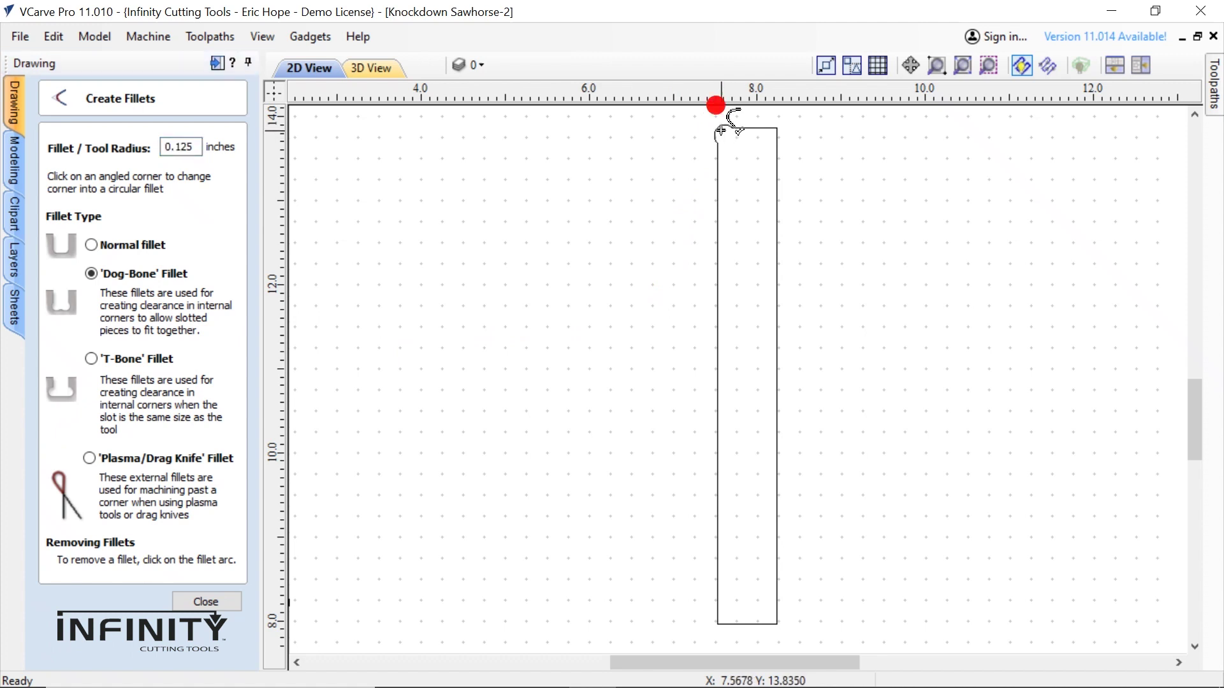
left_click(777, 129)
left_click(717, 621)
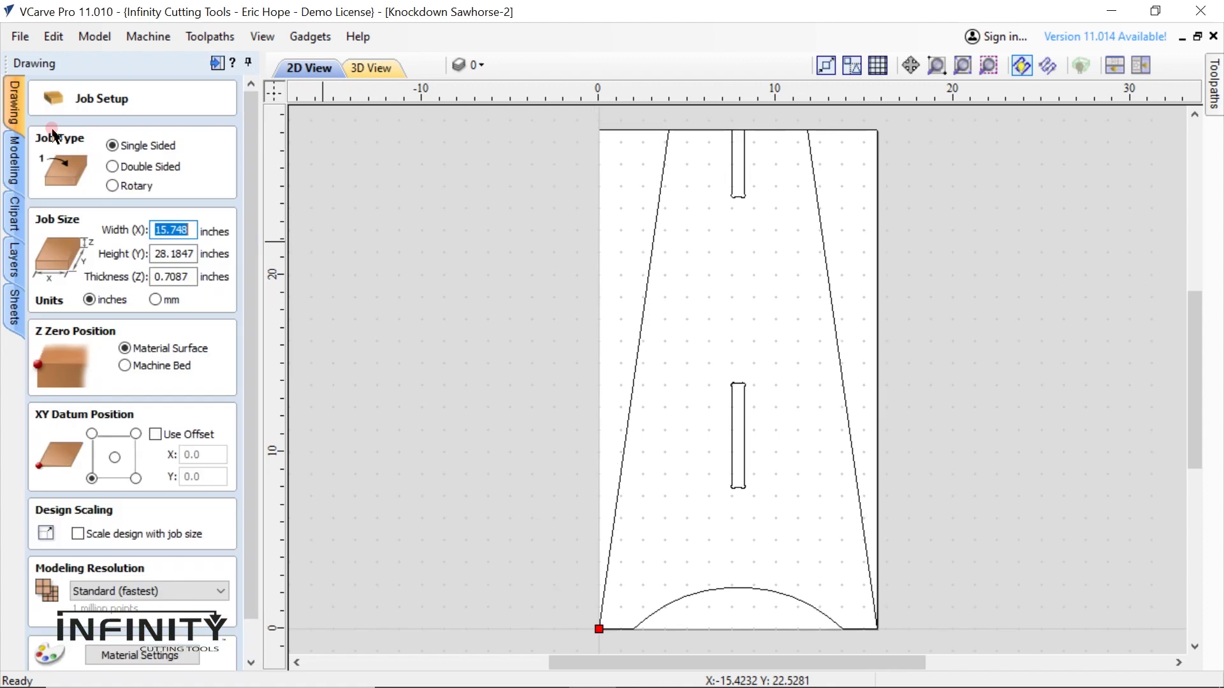
Resize the material to 35 inches wide by 35 inches high
scroll(72, 484, "down", 1)
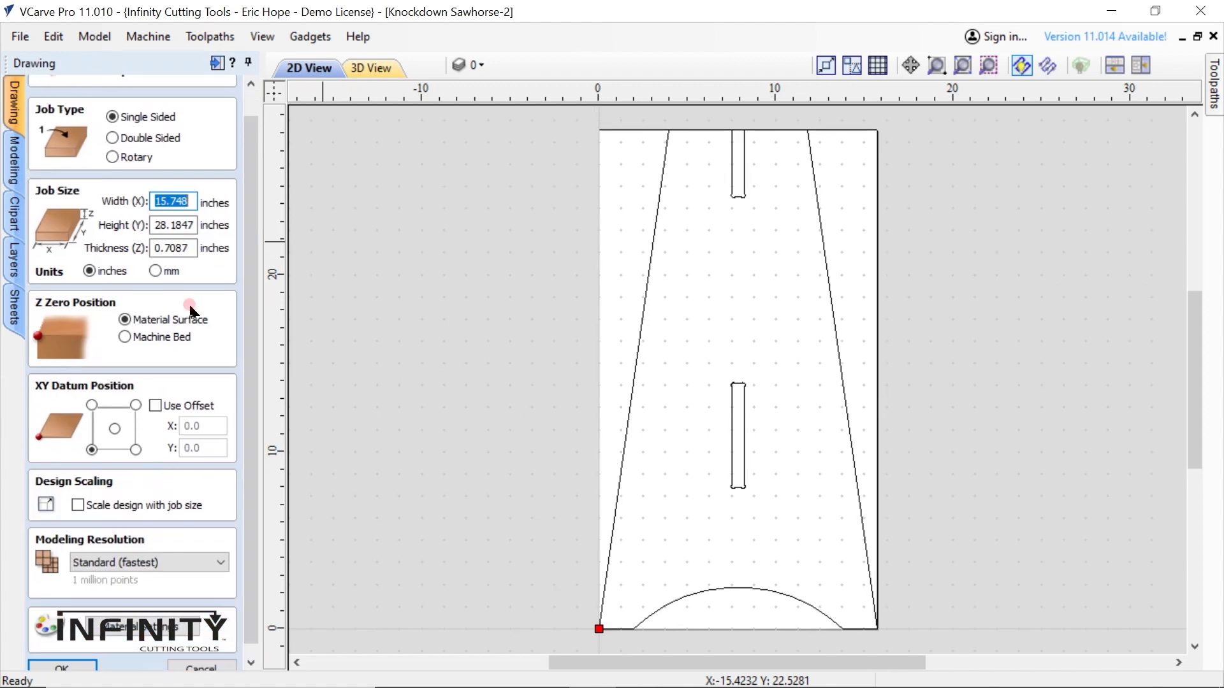
double_click(189, 200)
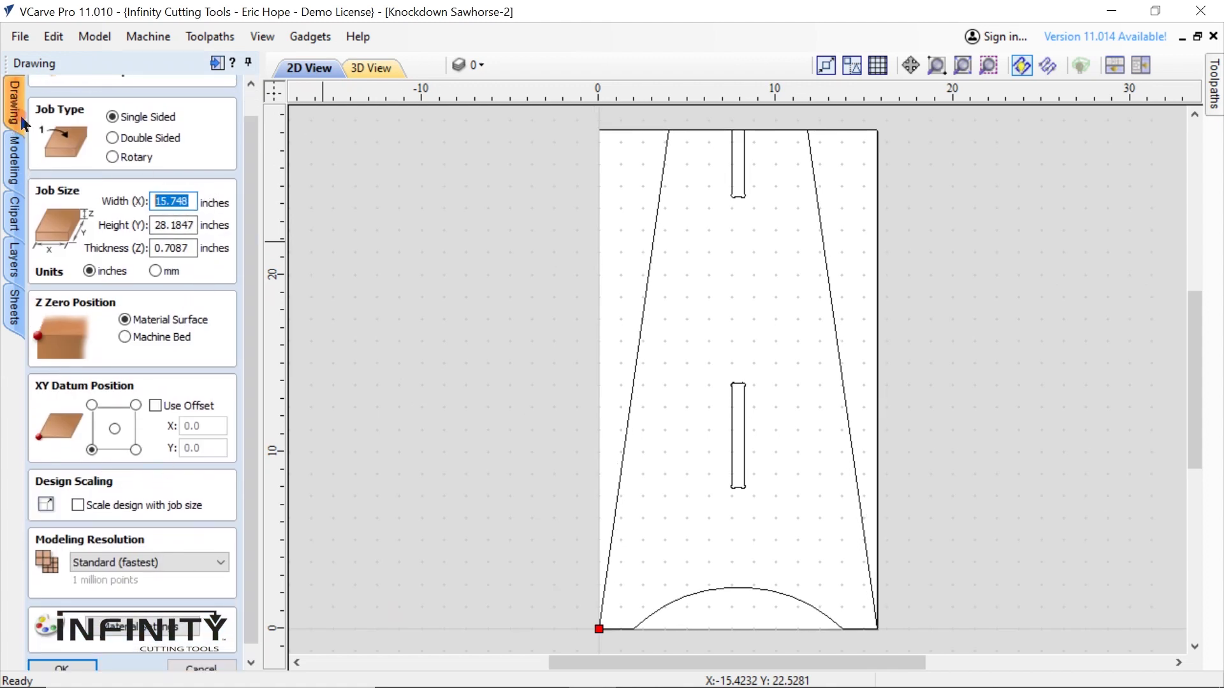
type("35")
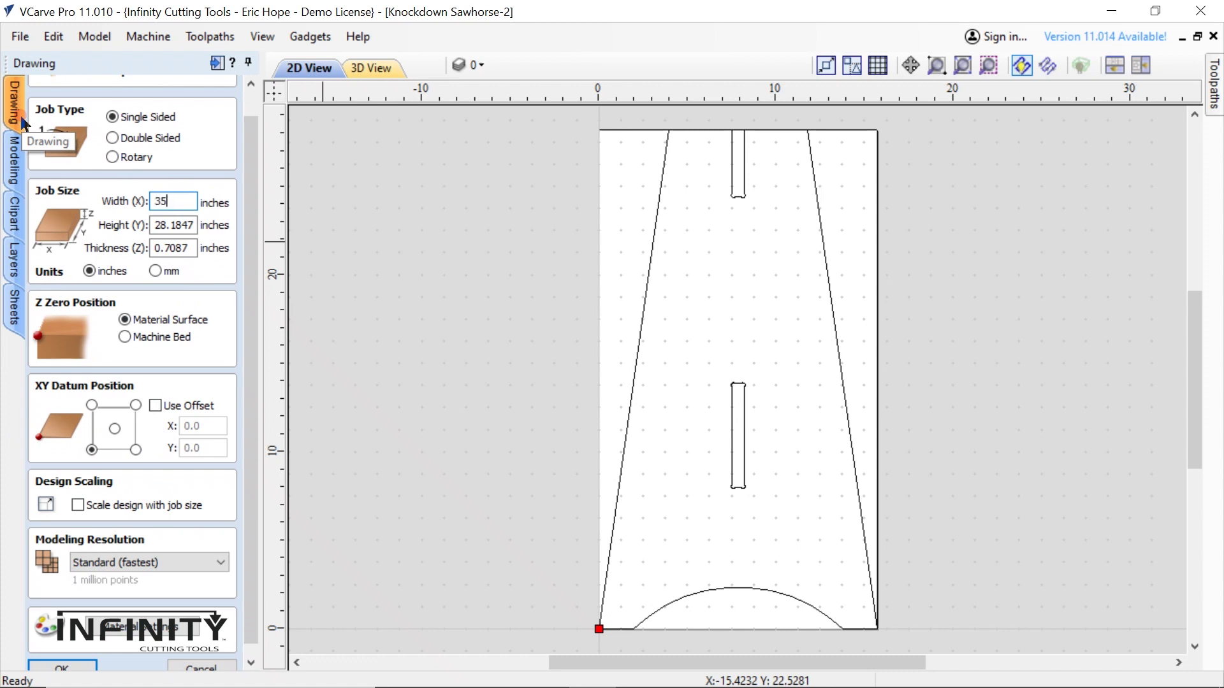
double_click(173, 225)
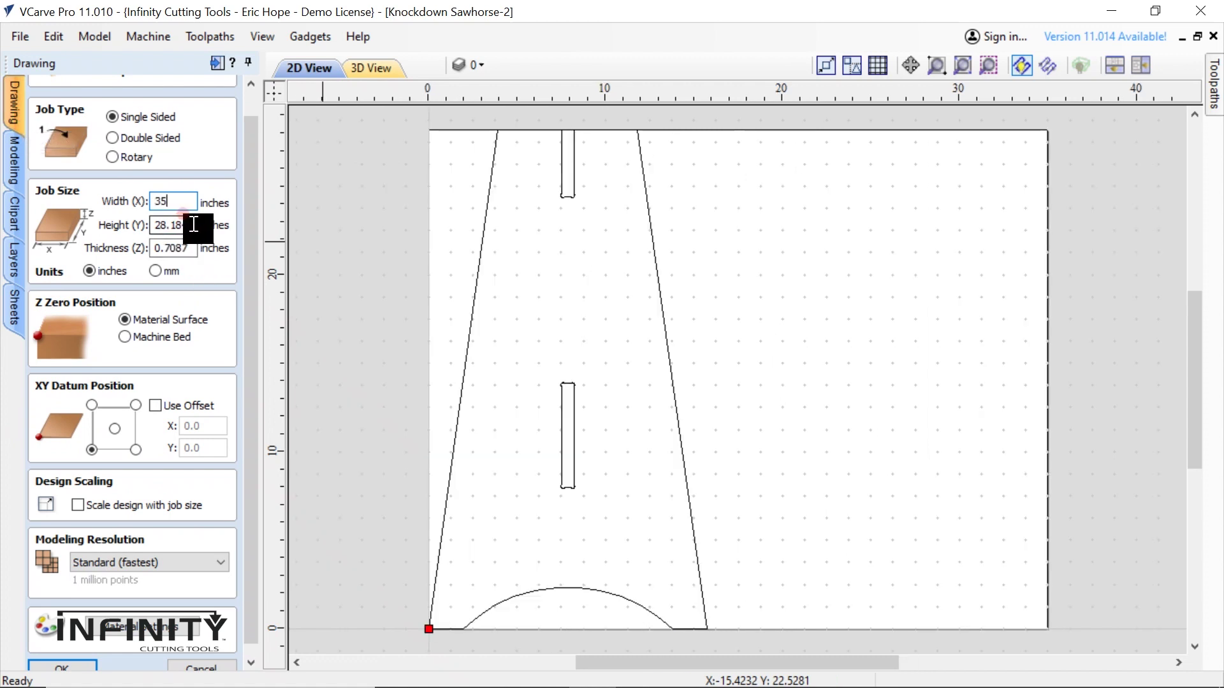
type("25")
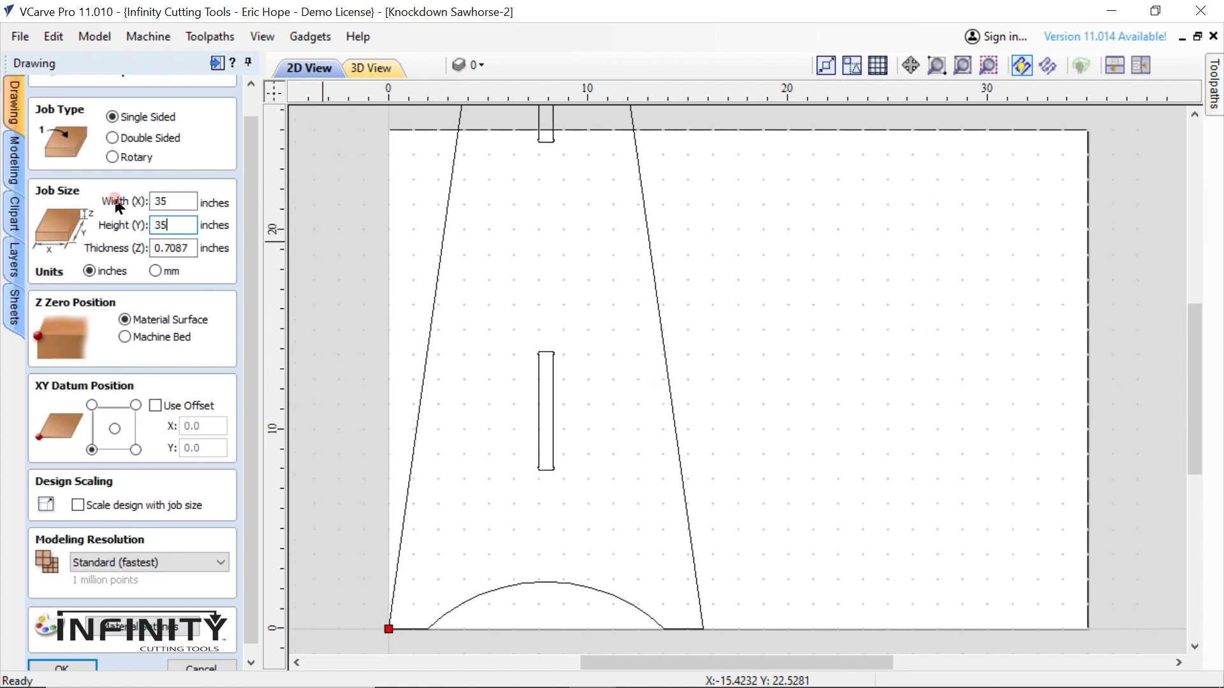
key("Return")
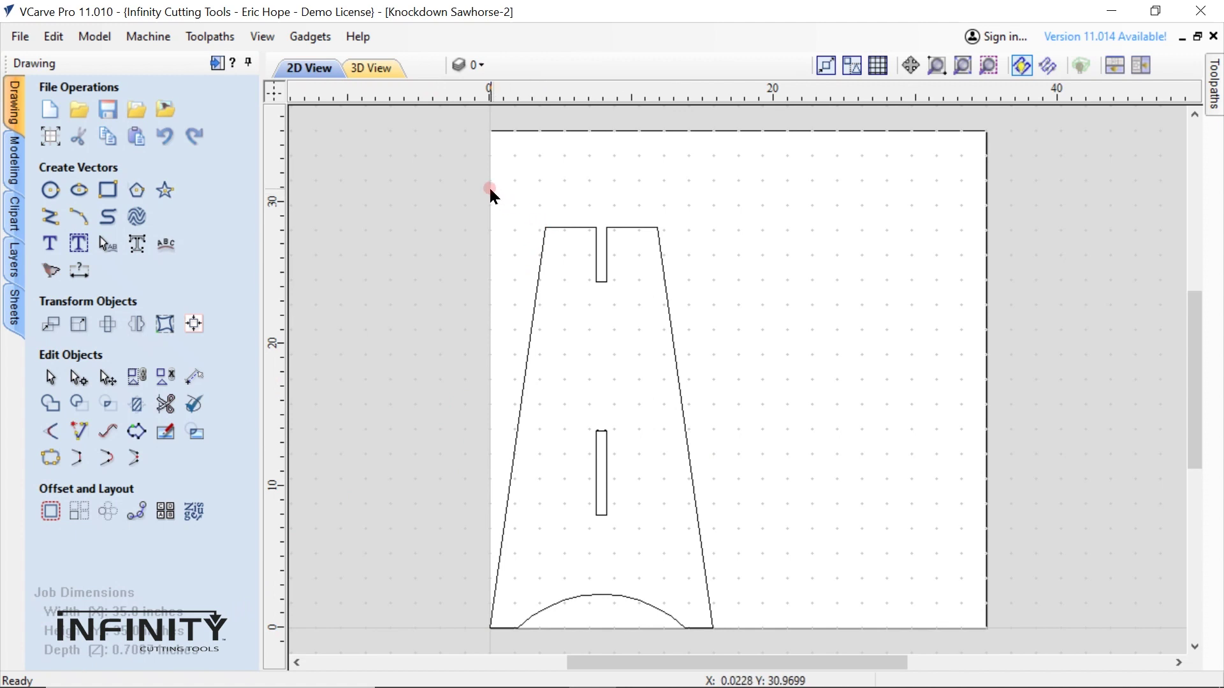
Select the whole sawhorse leg, including its outer outline, and copy-paste a duplicate
left_click_drag(490, 188, 737, 643)
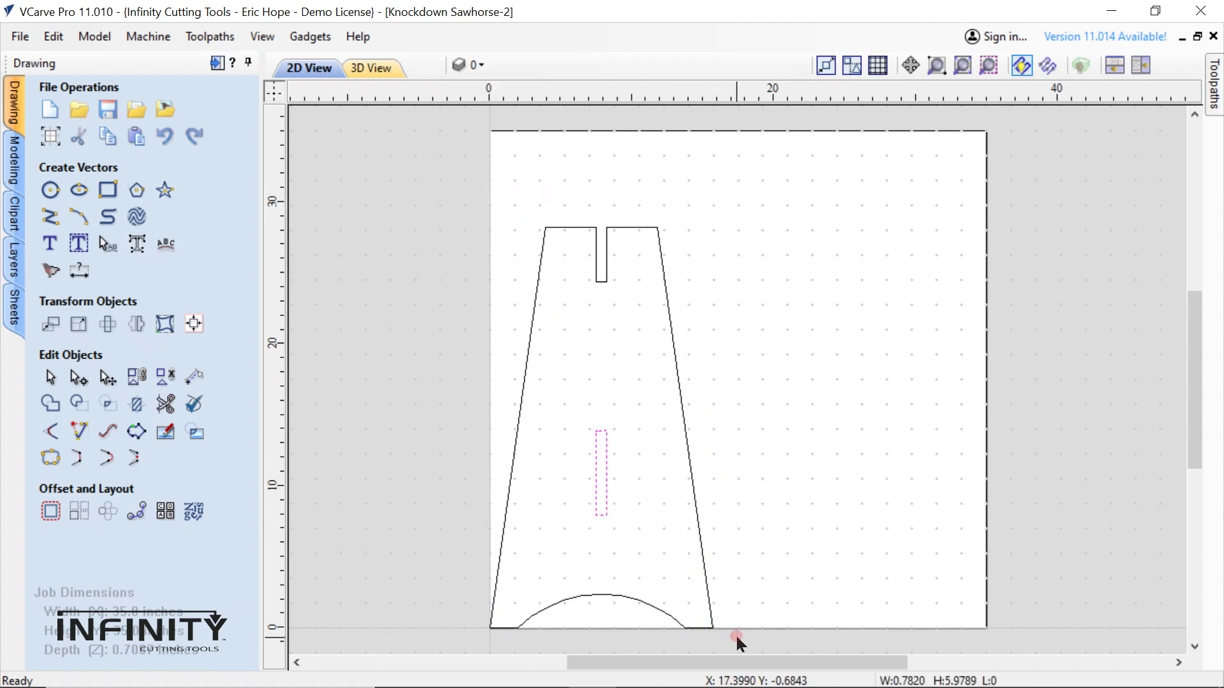
left_click(530, 339, "shift")
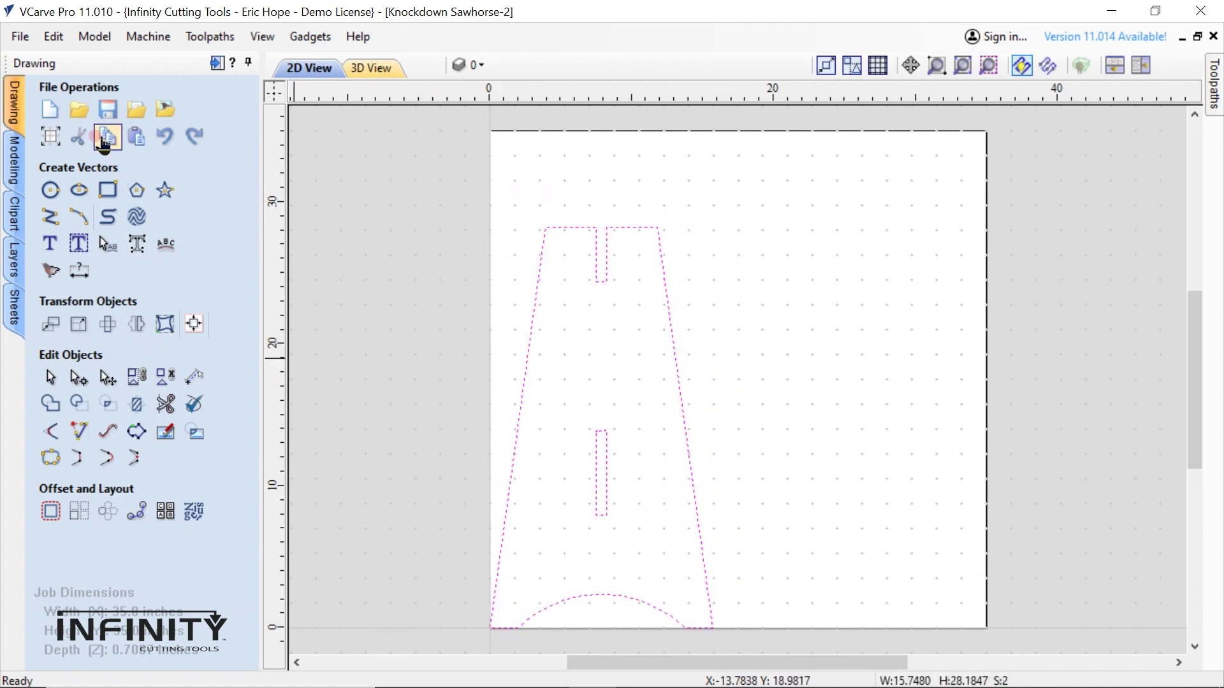
left_click(104, 136)
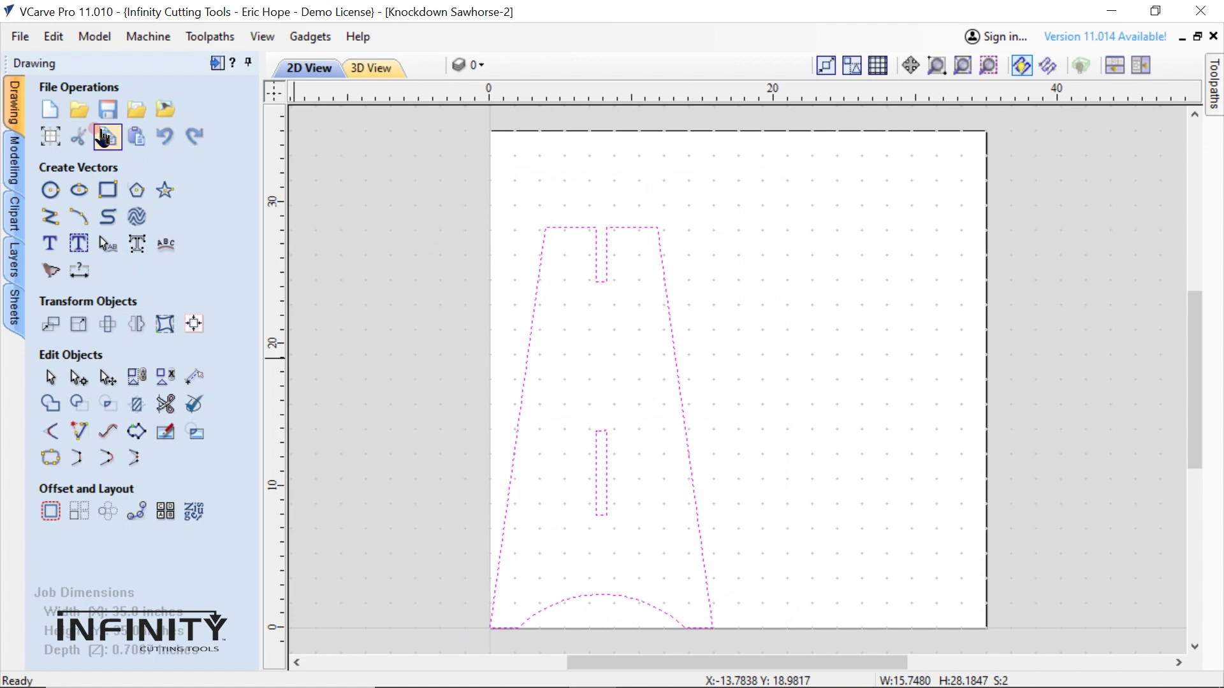
left_click(103, 136)
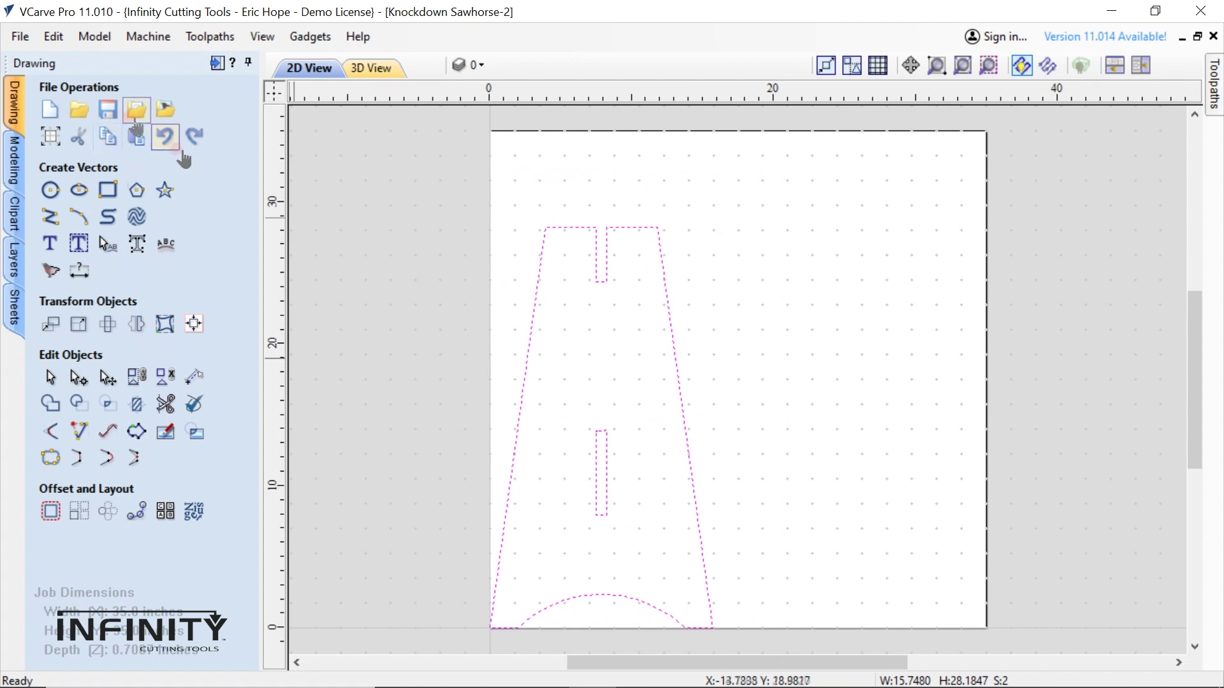
left_click(136, 137)
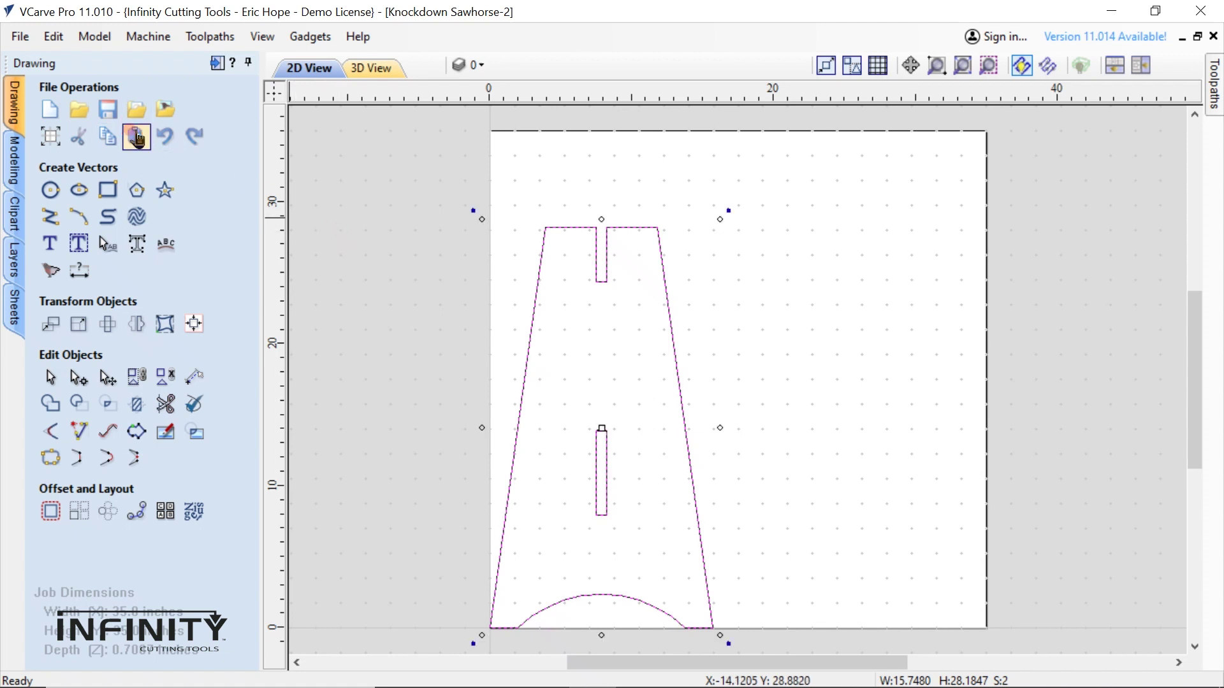
Move the pasted leg to the right of the original, then select both legs
left_click(593, 417)
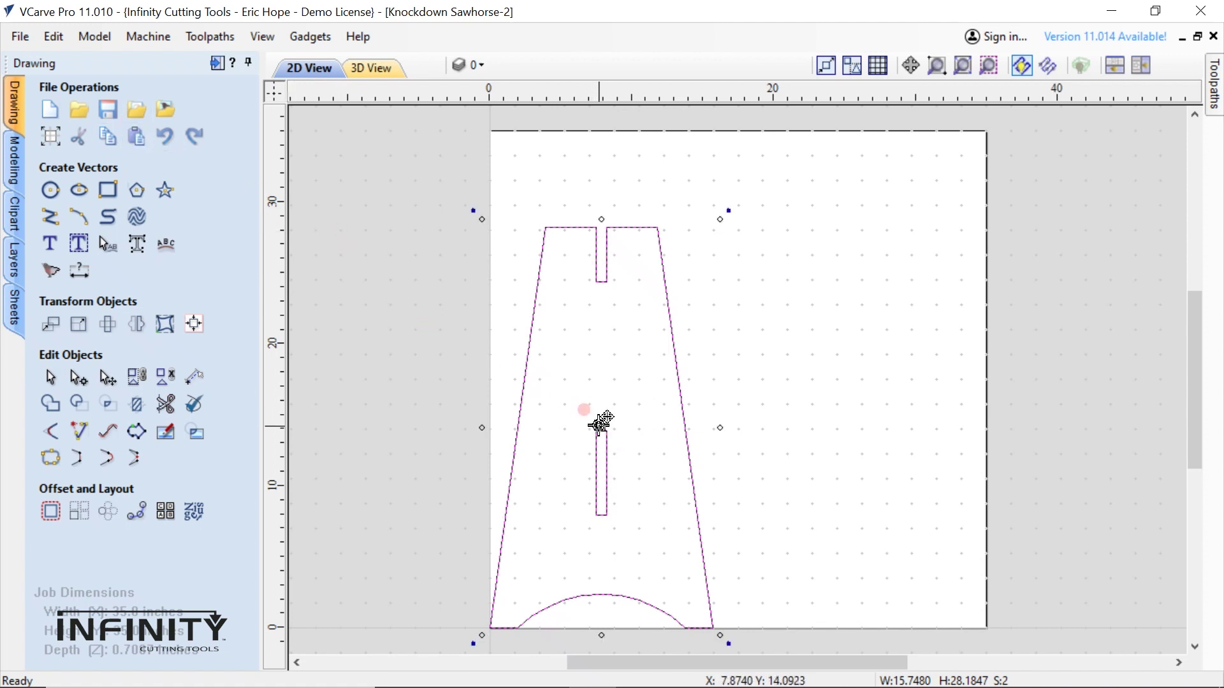
mouse_move(598, 421)
left_mouse_down()
mouse_move(666, 428)
mouse_move(814, 357)
mouse_move(844, 350)
mouse_move(842, 367)
left_mouse_up()
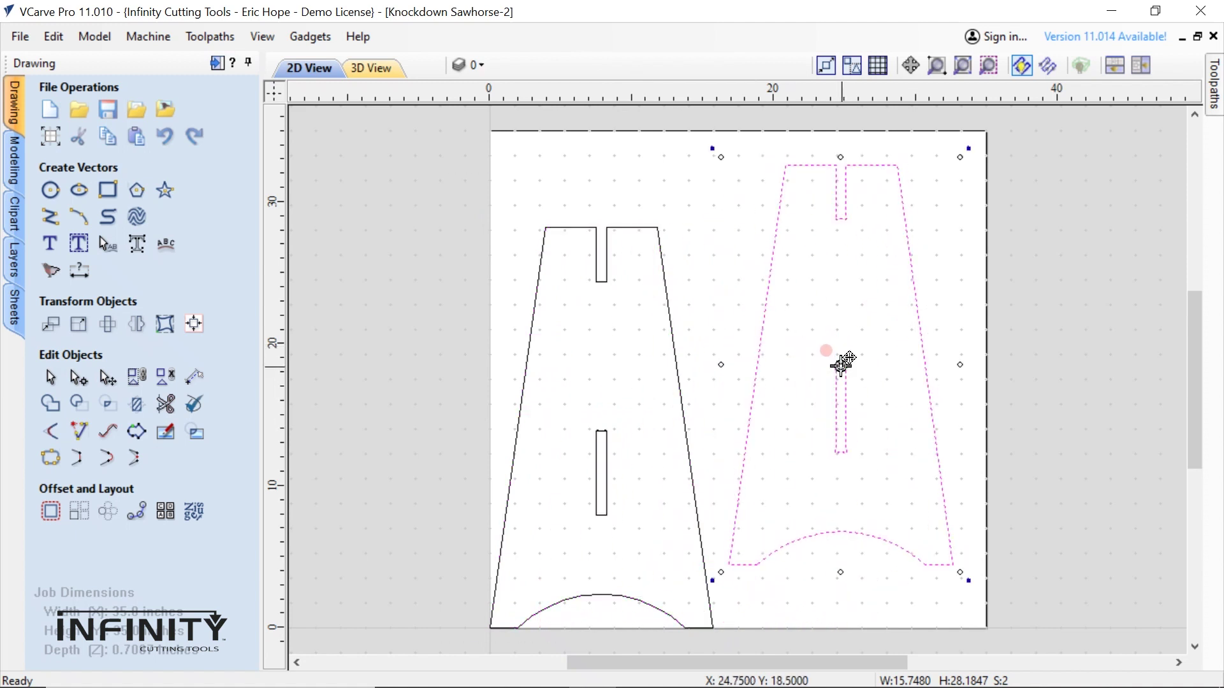
left_click(471, 265)
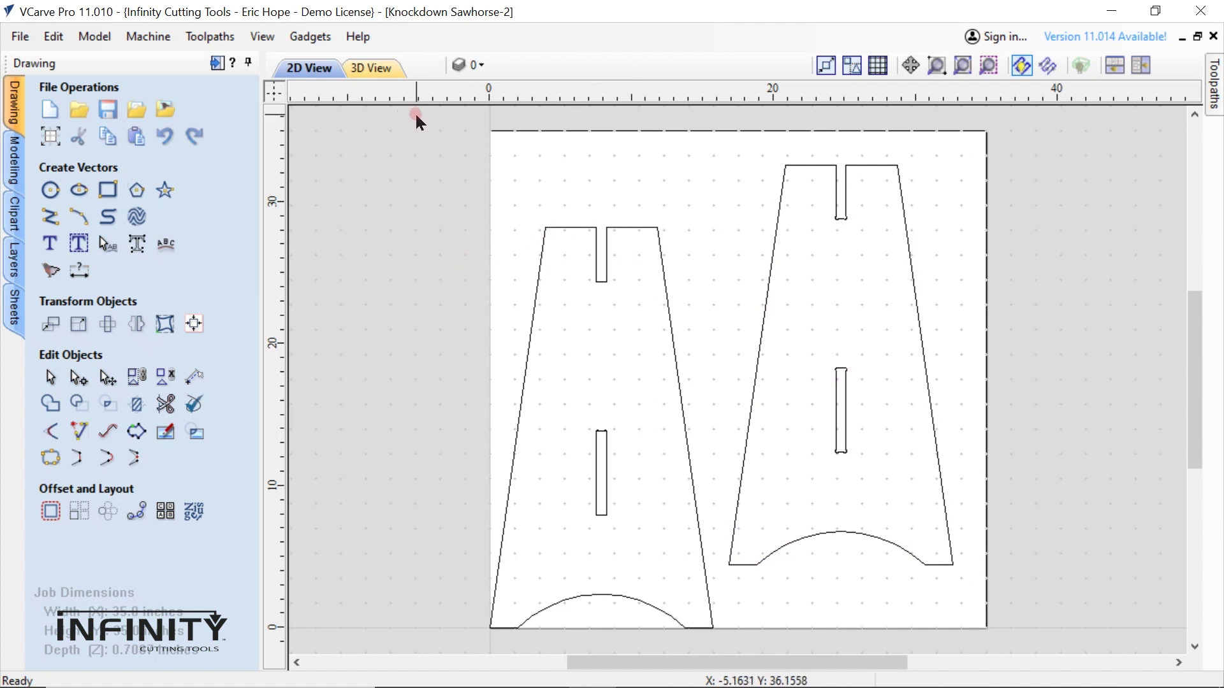
left_click_drag(418, 118, 1069, 649)
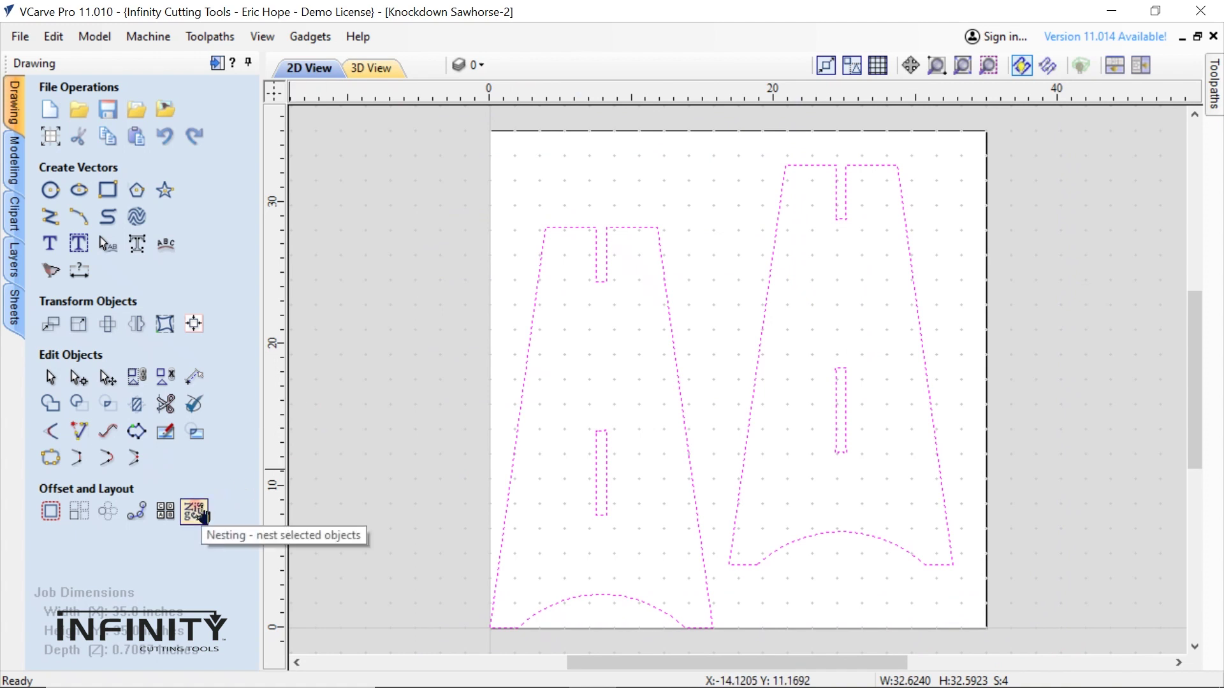
Nest both legs on the sheet with 0.25 in clearances and rotation, then select the right leg
left_click(194, 511)
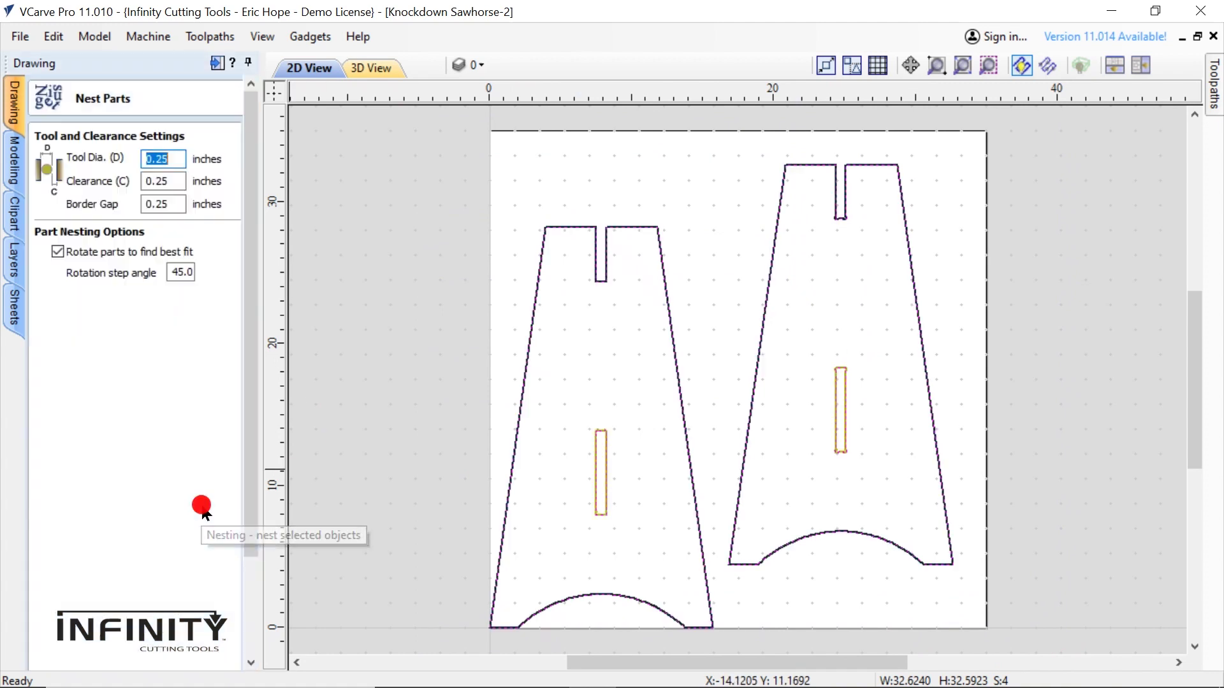
left_click(428, 279)
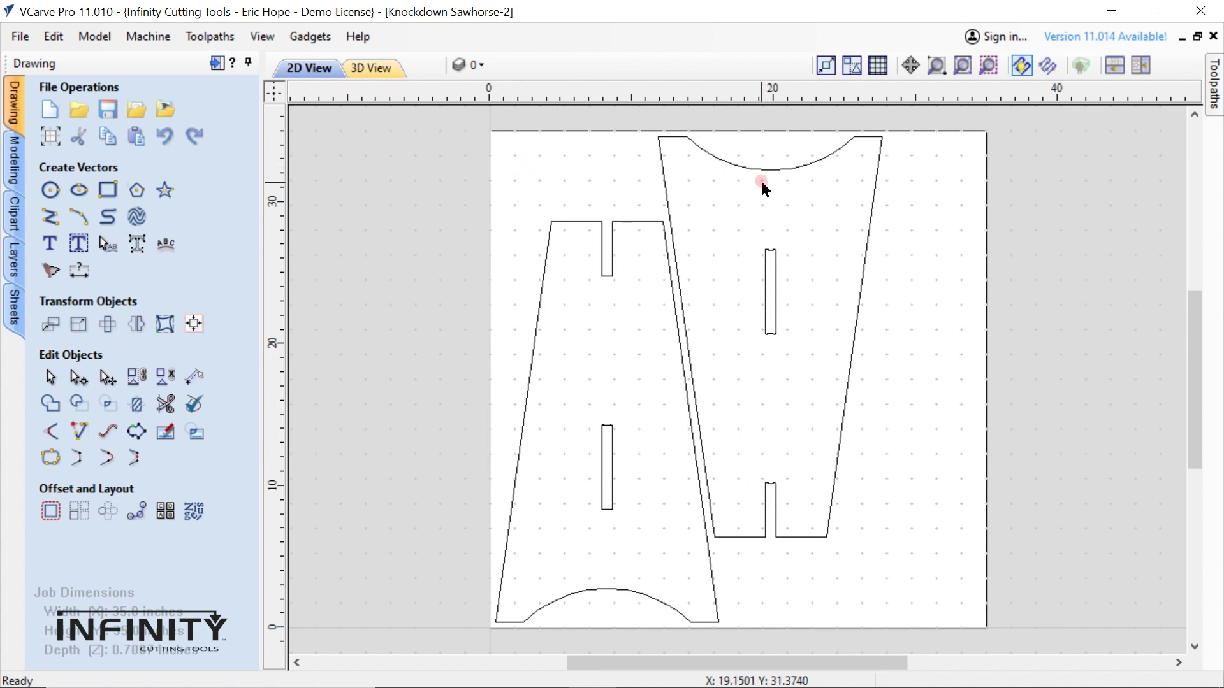
left_click_drag(643, 125, 886, 576)
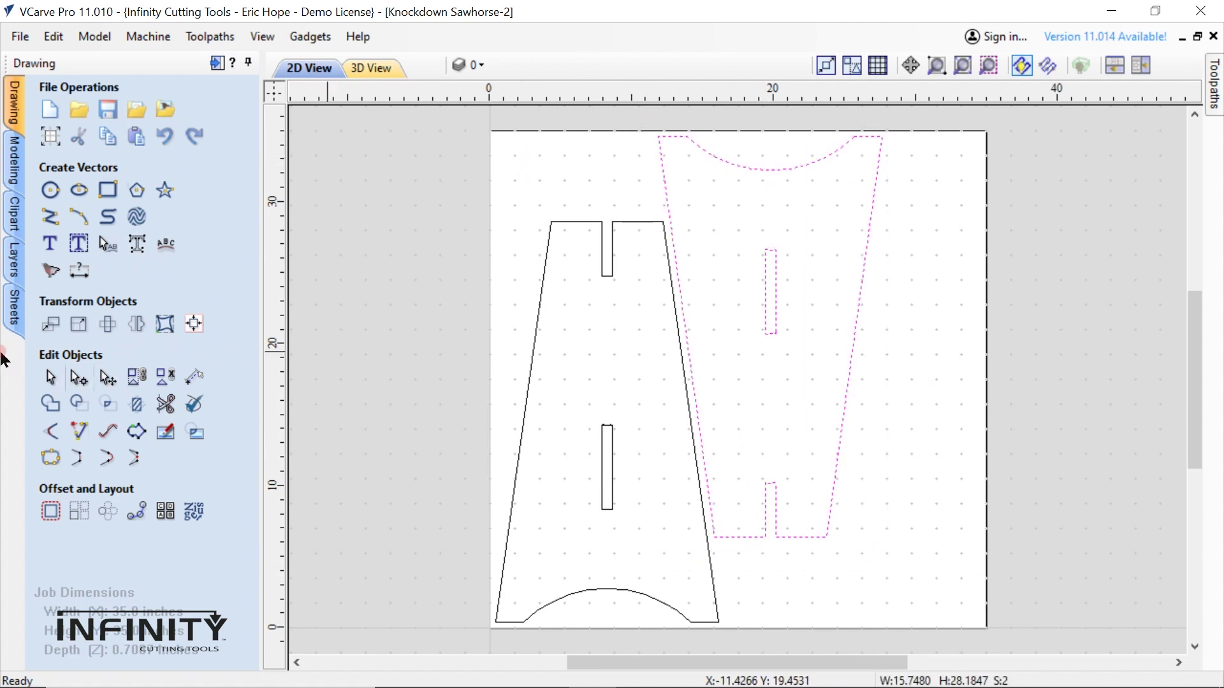
Move the flipped leg so its centre sits at X 20.75, Y 18.75 inches
left_click(42, 328)
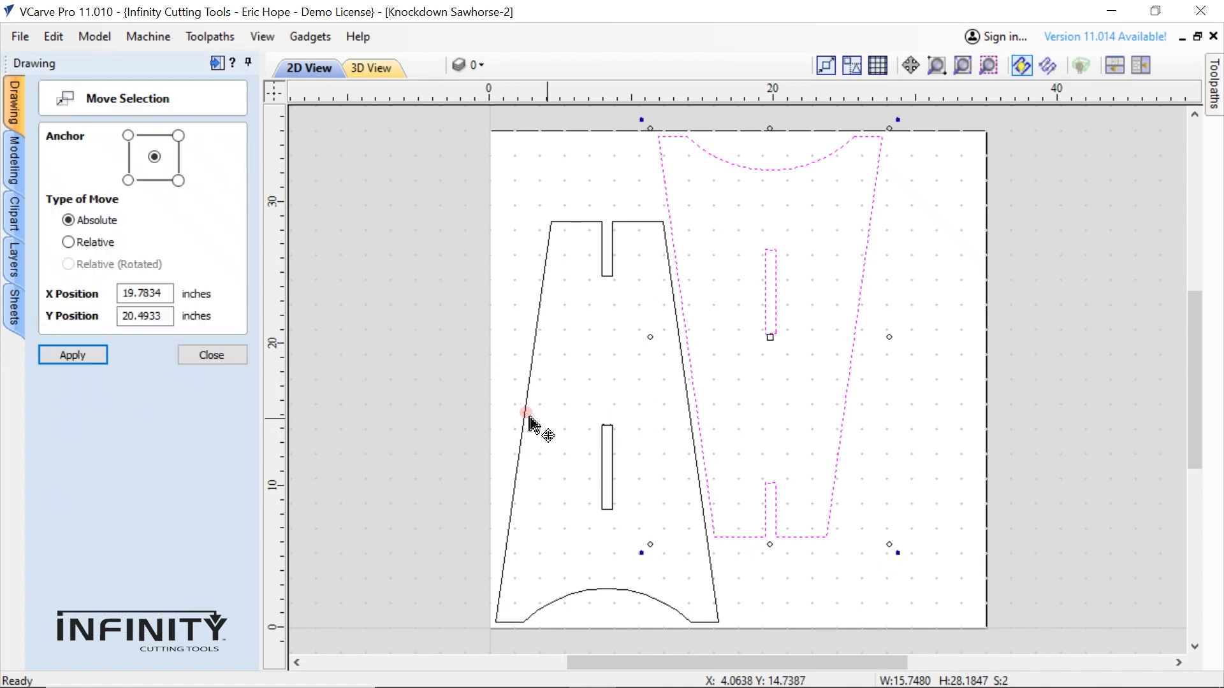
left_click(207, 362)
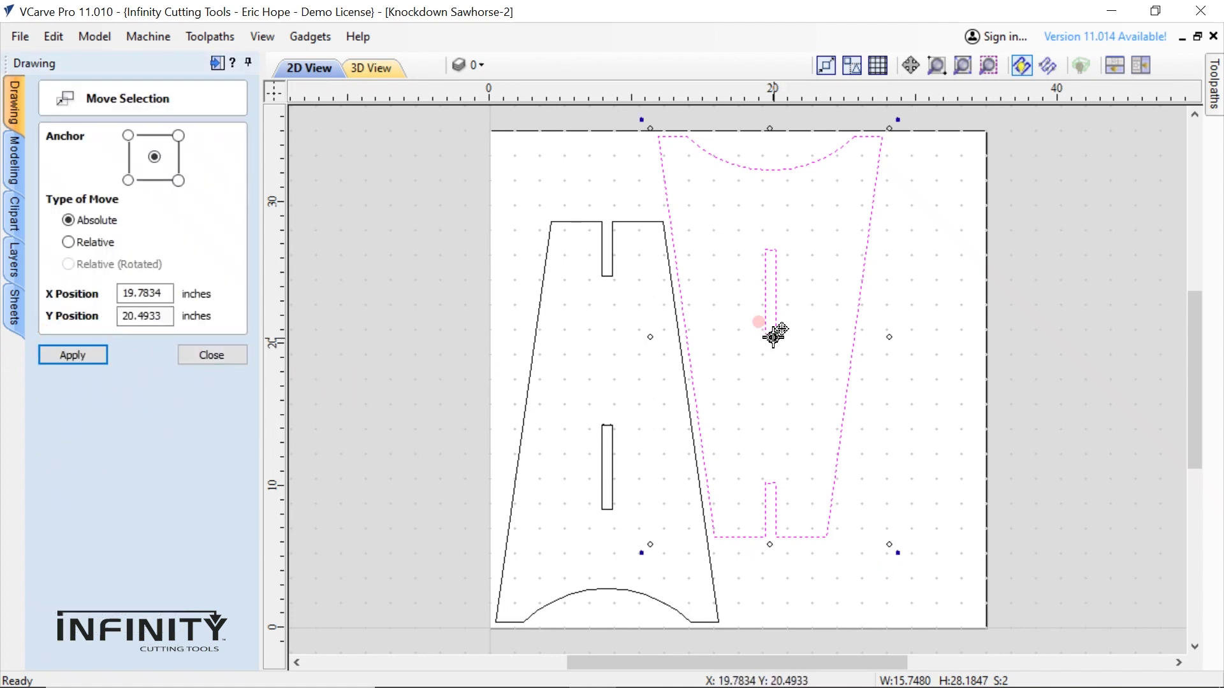
left_click_drag(768, 333, 783, 362)
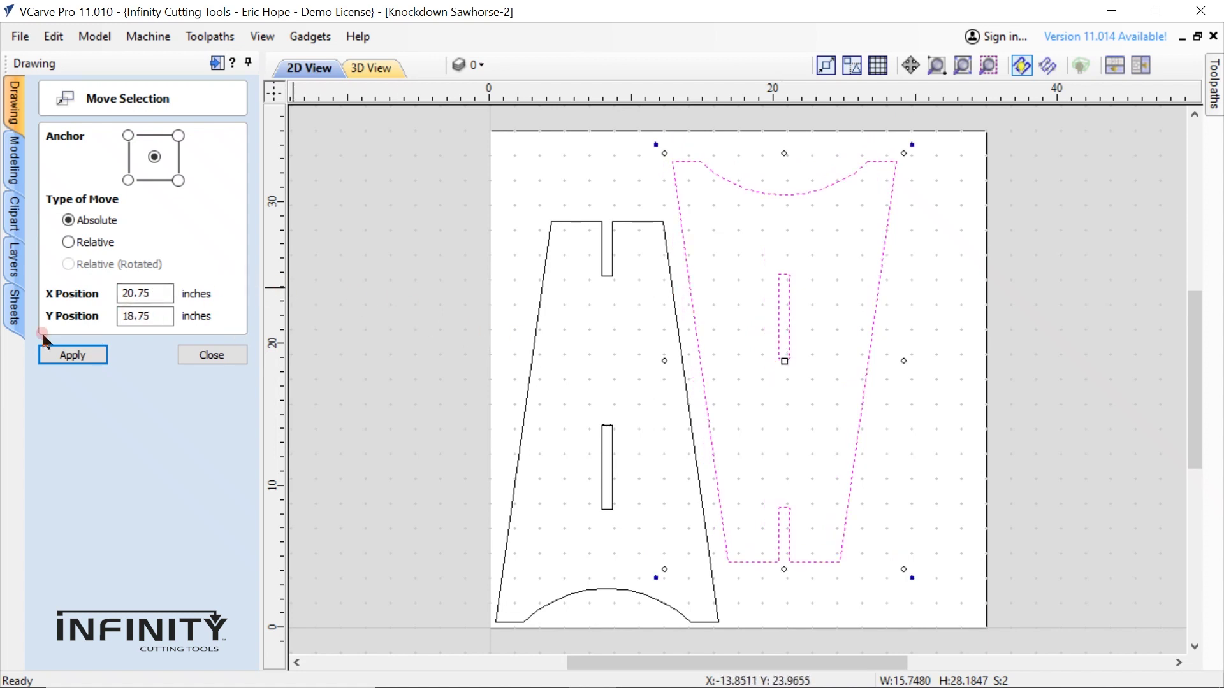
left_click(57, 354)
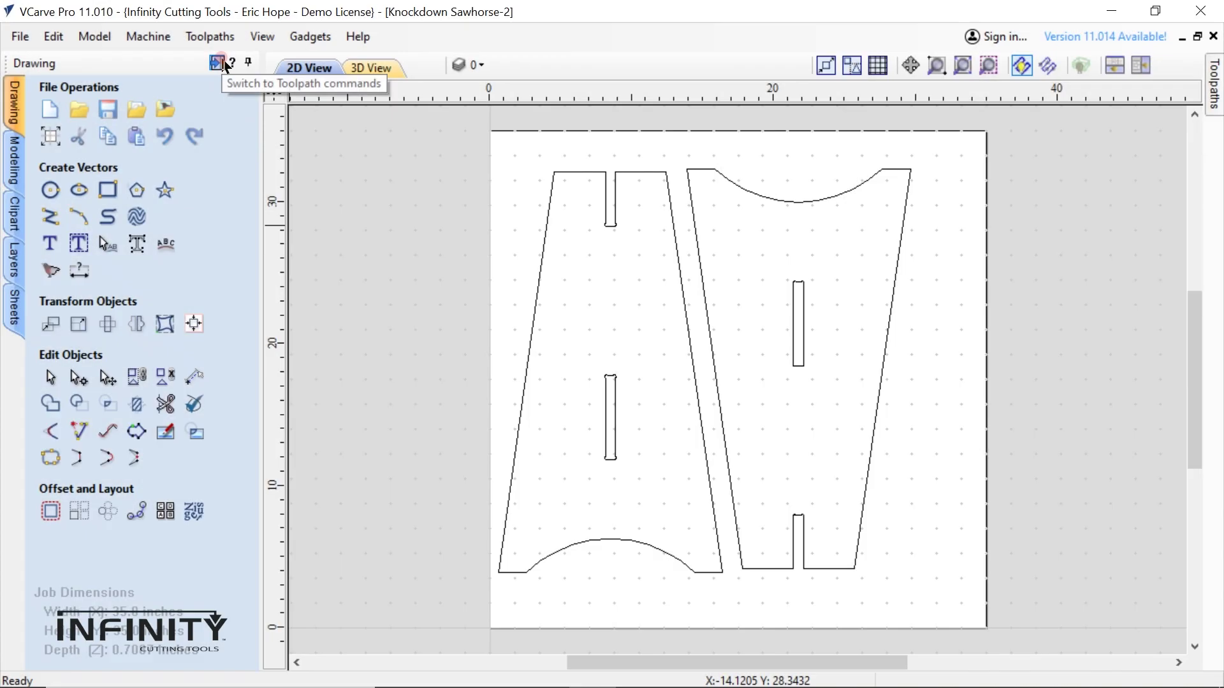
In toolpath mode, select the outer outlines of both the left and right legs
left_click(223, 64)
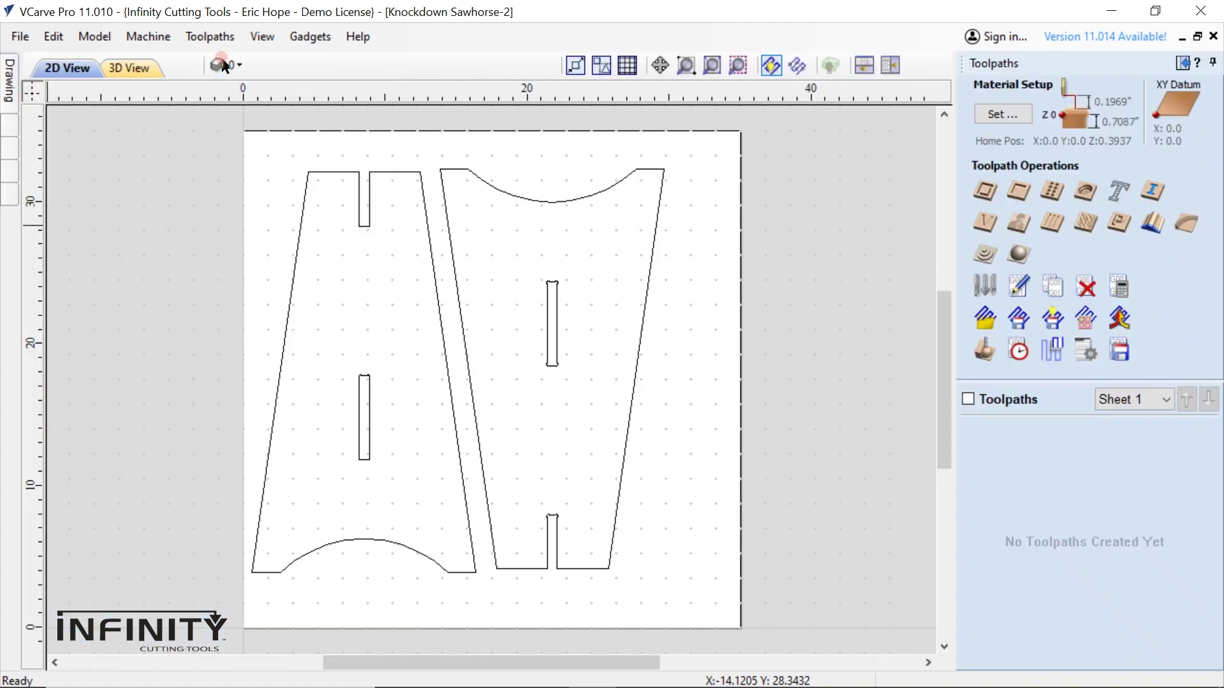
left_click(621, 286)
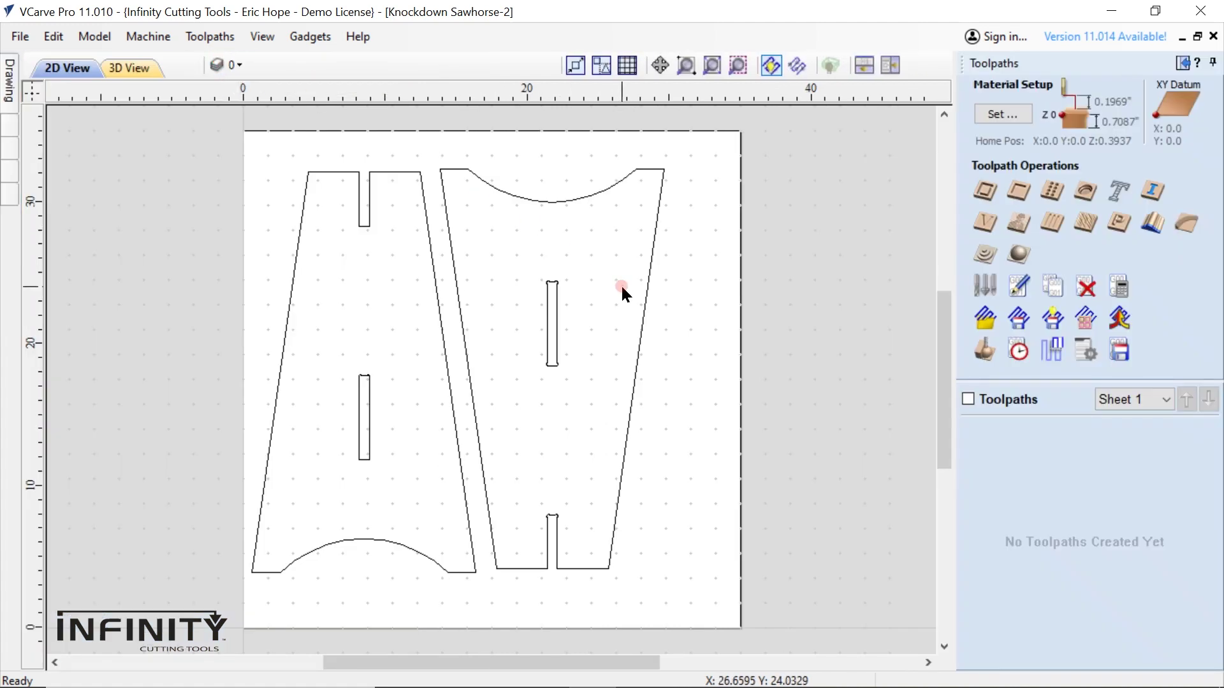
left_click(511, 231)
left_click(295, 254)
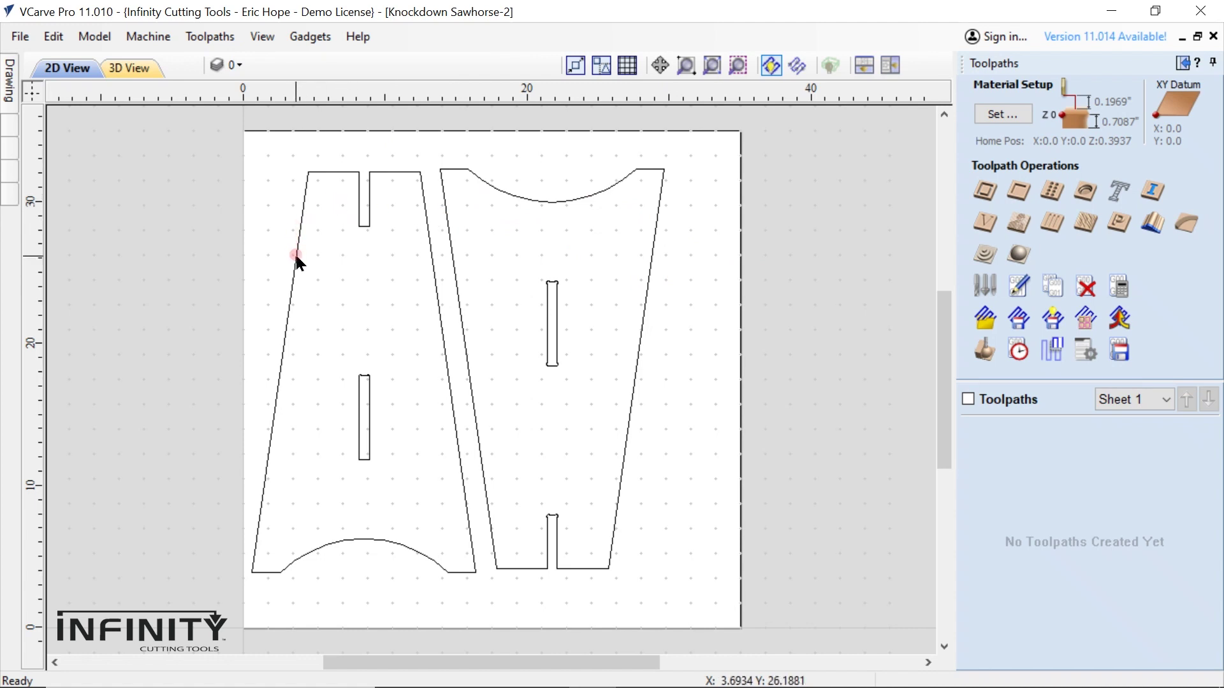
left_click(440, 279)
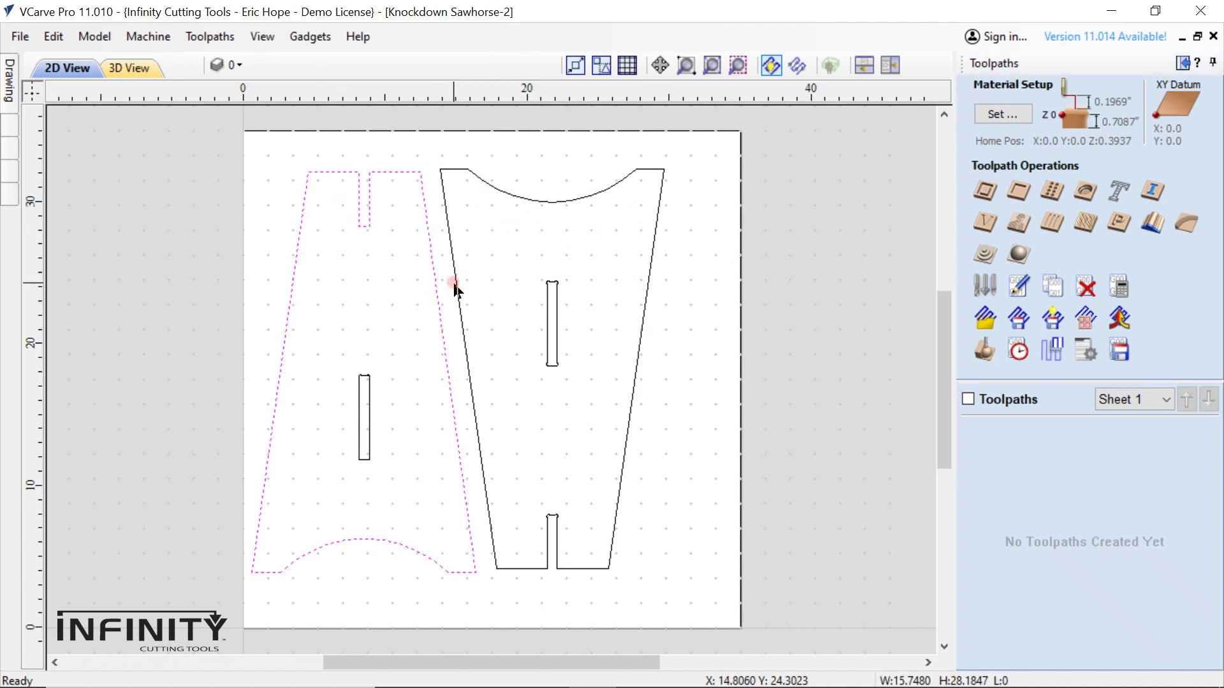
left_click(458, 284, "shift")
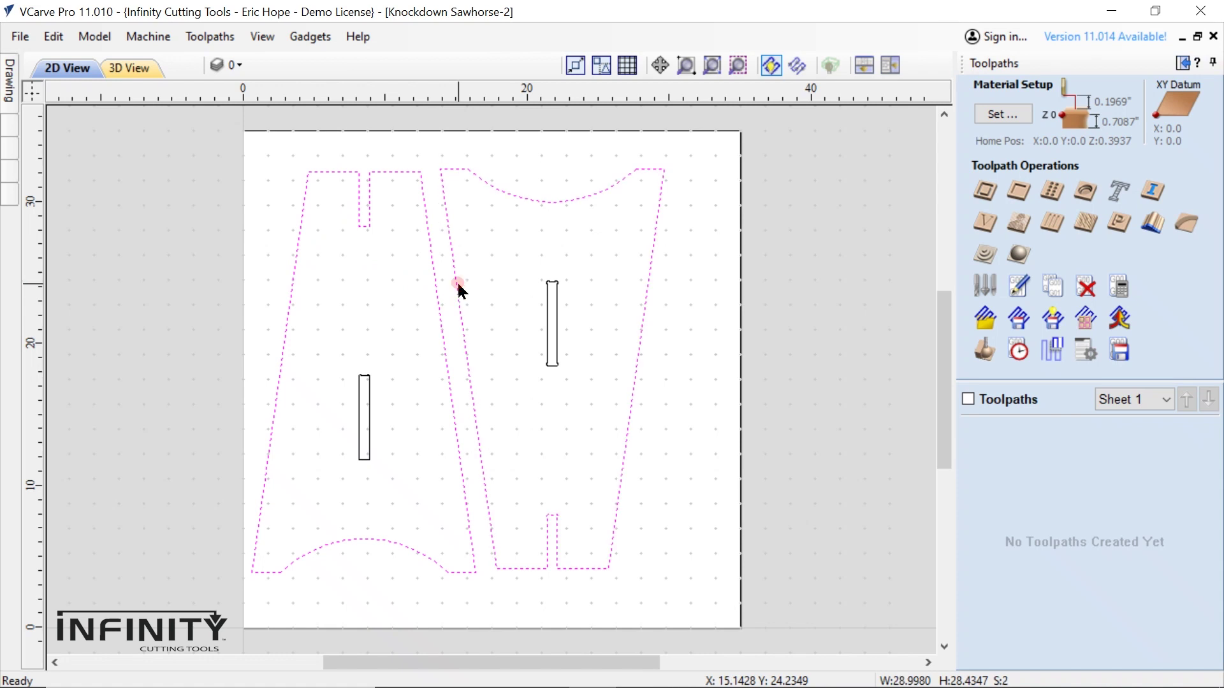
Start a 2D profile toolpath using the 1/4" end mill with feed rate 100
left_click(986, 190)
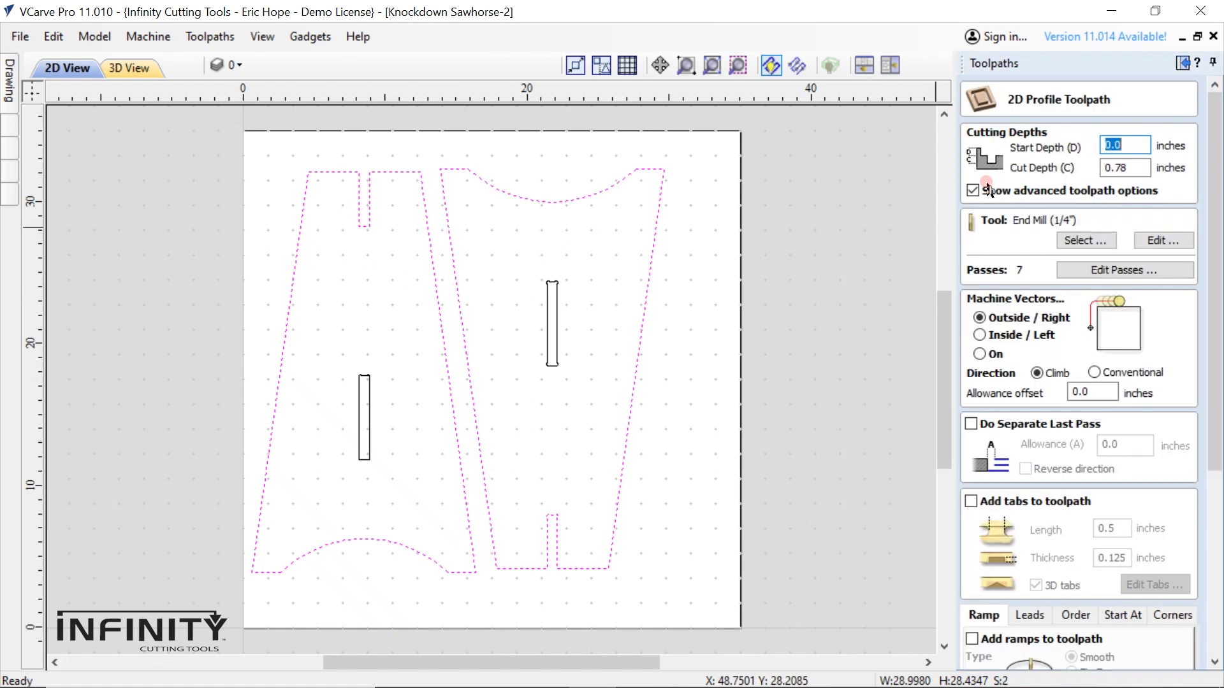
left_click(1070, 246)
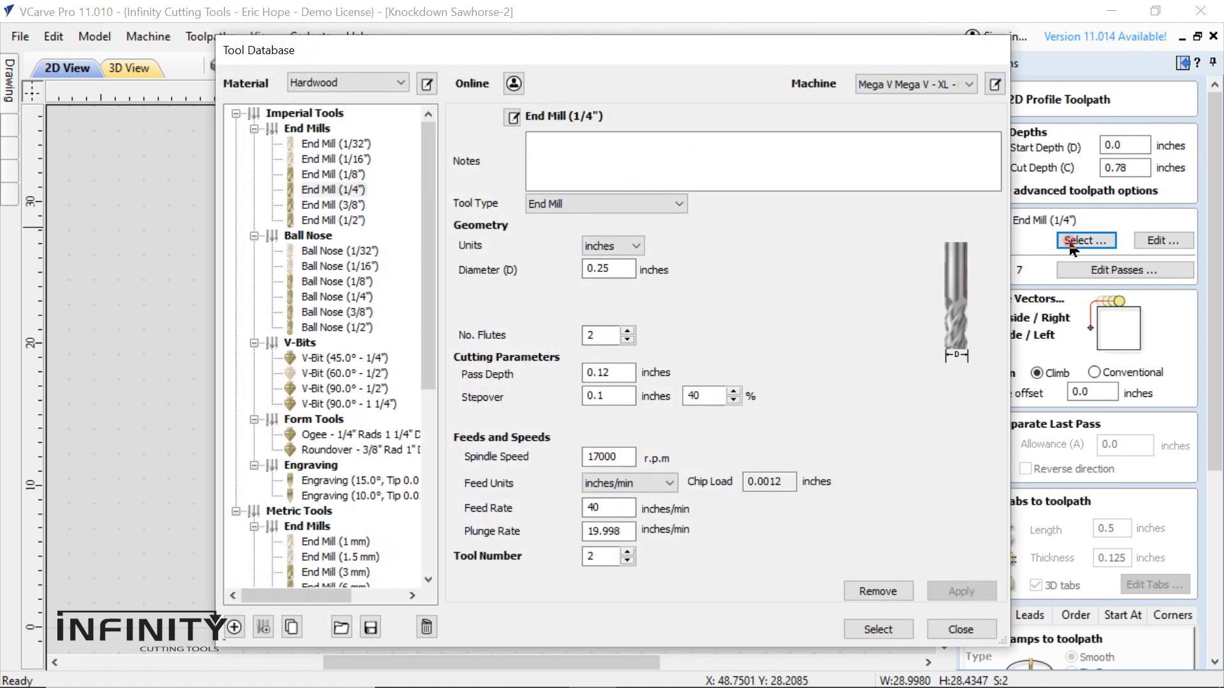
double_click(599, 508)
type("100")
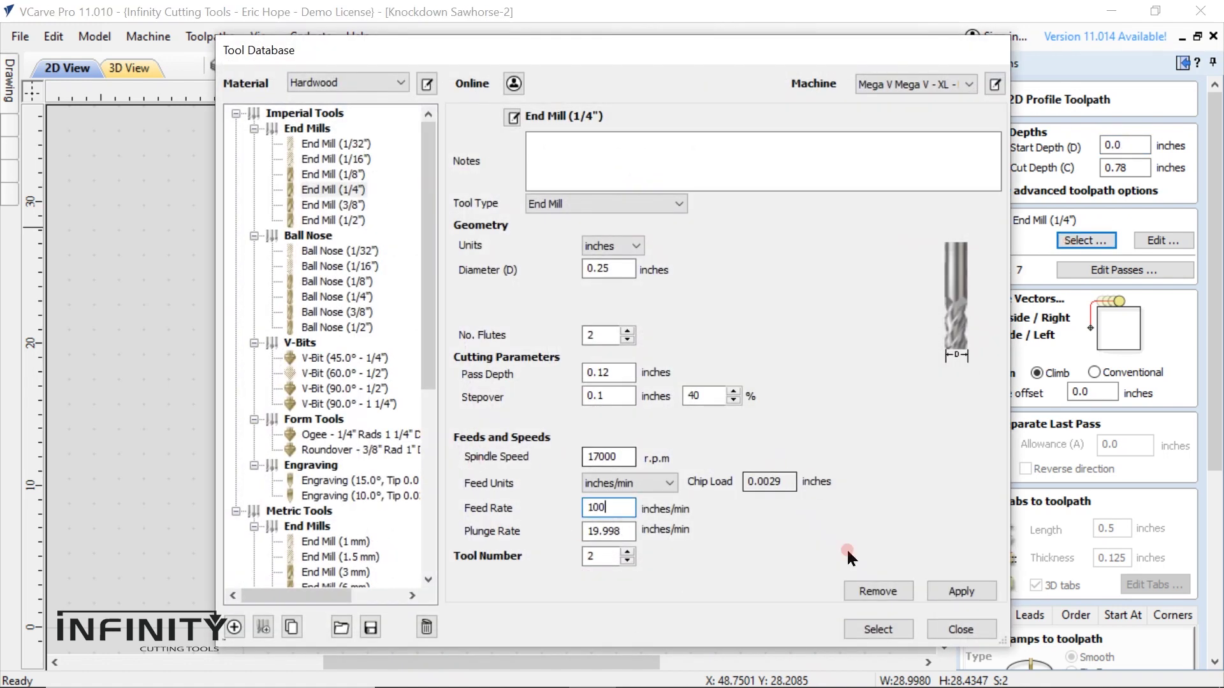
left_click(954, 592)
left_click(959, 630)
Set the profile to 4 passes and enable tabs on the toolpath
left_click(1079, 272)
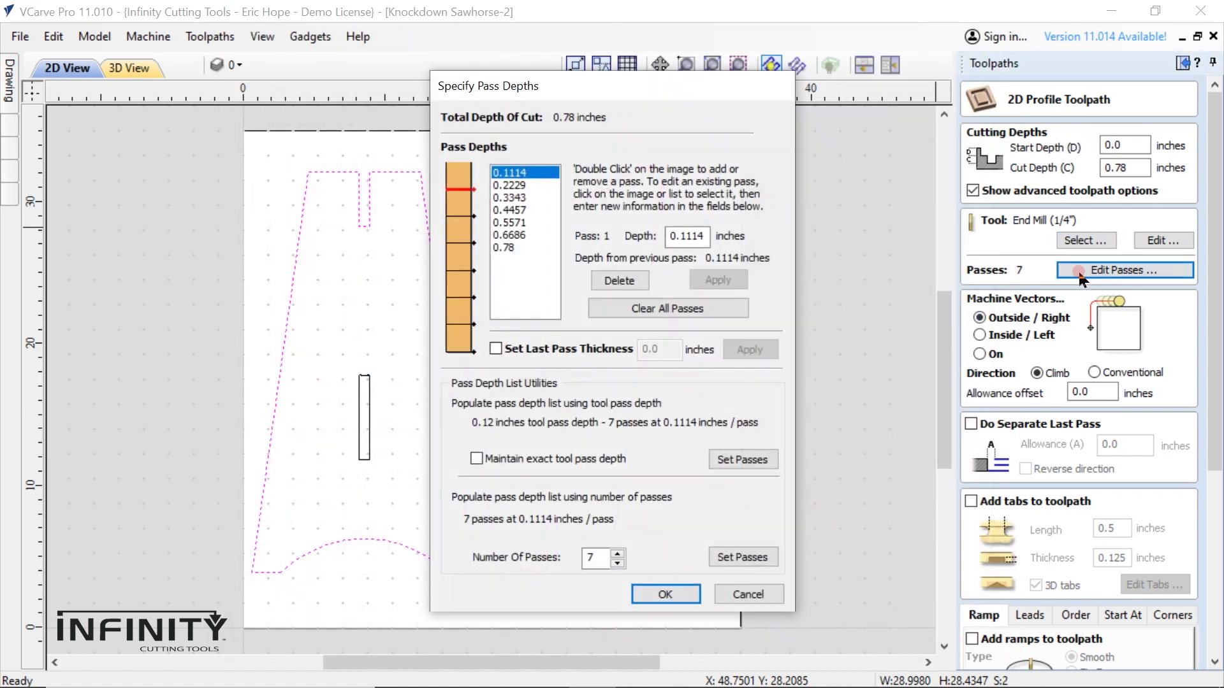
left_click(618, 564)
left_click(617, 564)
left_click(618, 564)
left_click(664, 594)
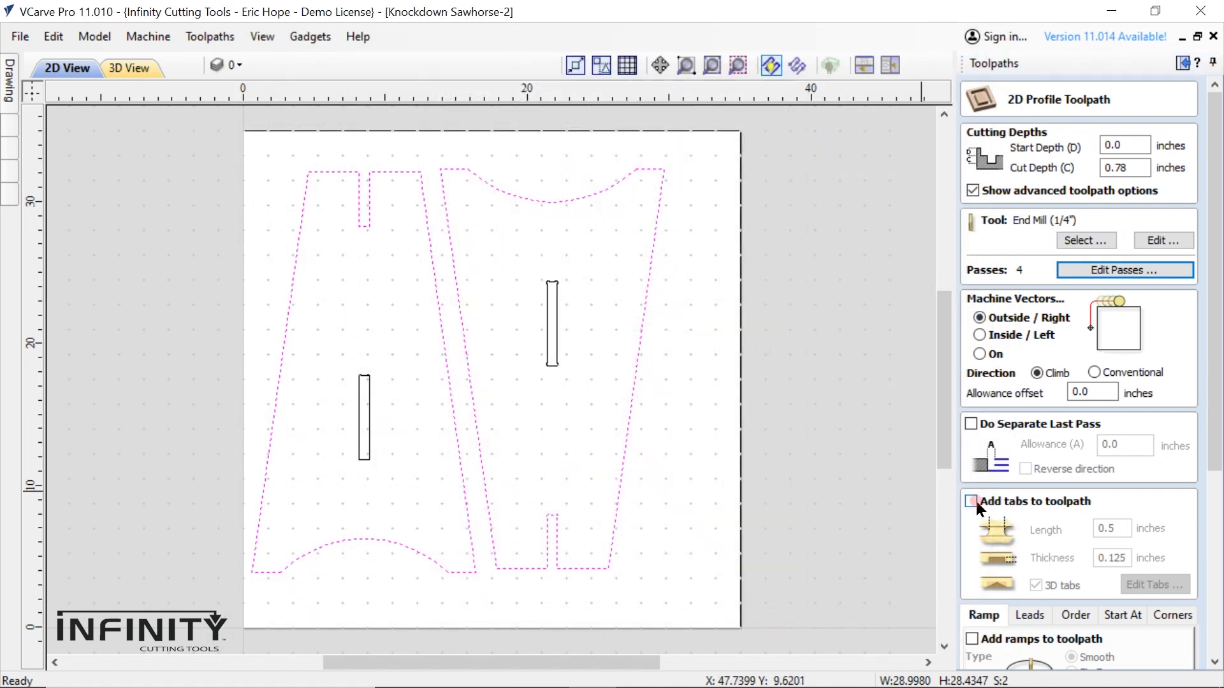
left_click(971, 500)
Place holding tabs along both leg outlines
left_click(1142, 587)
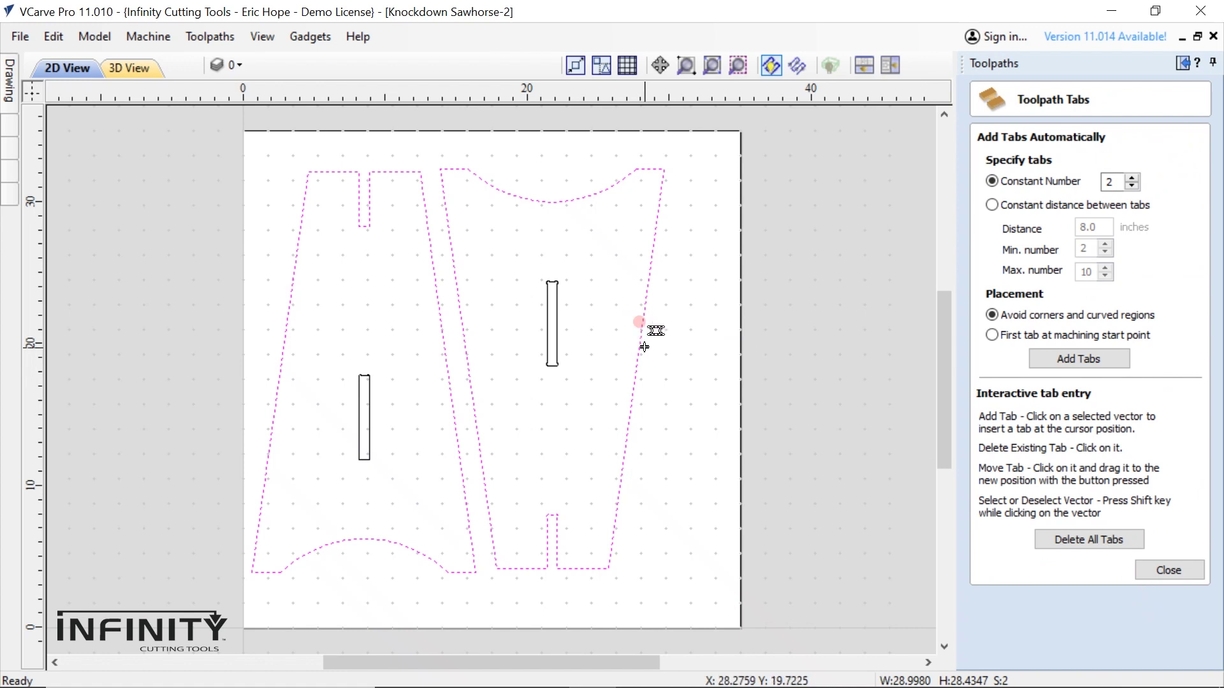
left_click(525, 568)
left_click(288, 314)
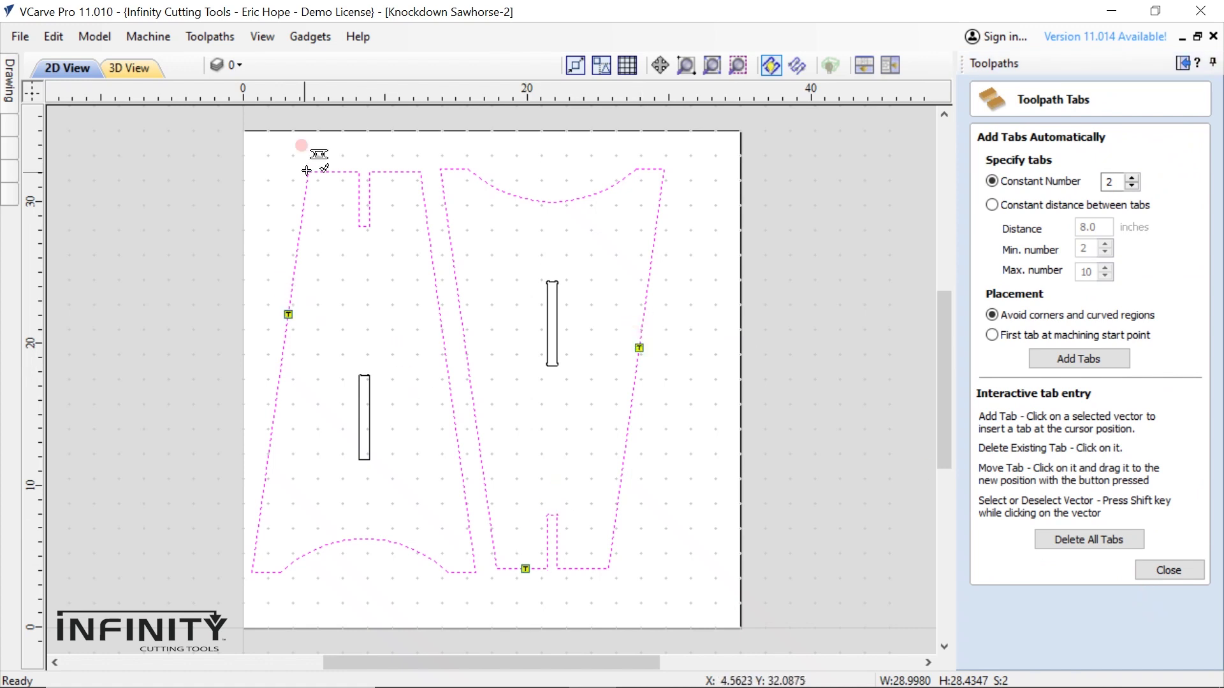
left_click(393, 172)
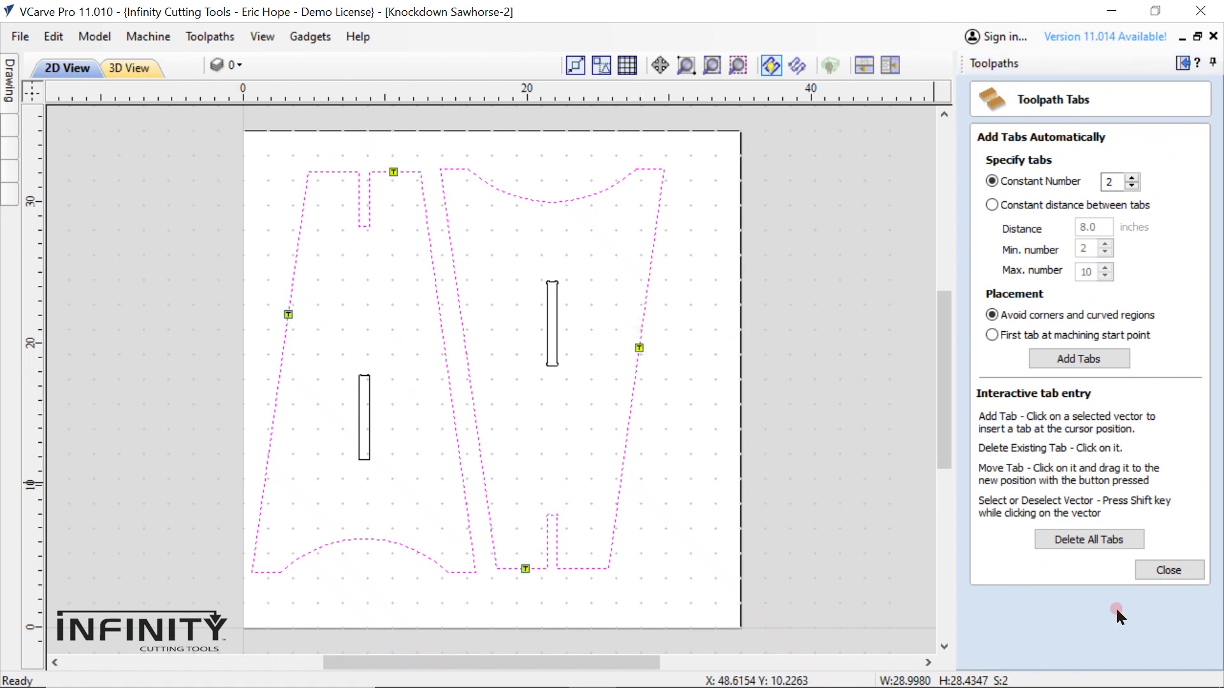
left_click(1153, 569)
Enable a separate last pass and name the toolpath Knockdown SH TP Part 2.1
left_click(1040, 424)
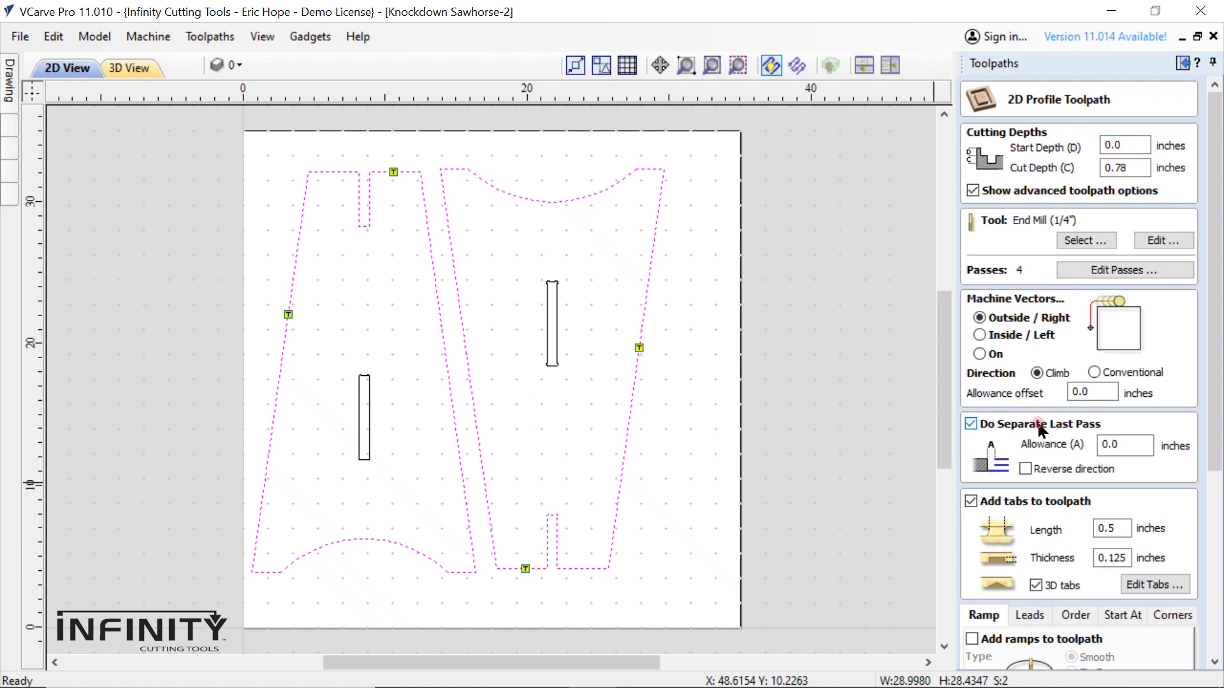
scroll(1084, 510, "down", 5)
double_click(1061, 621)
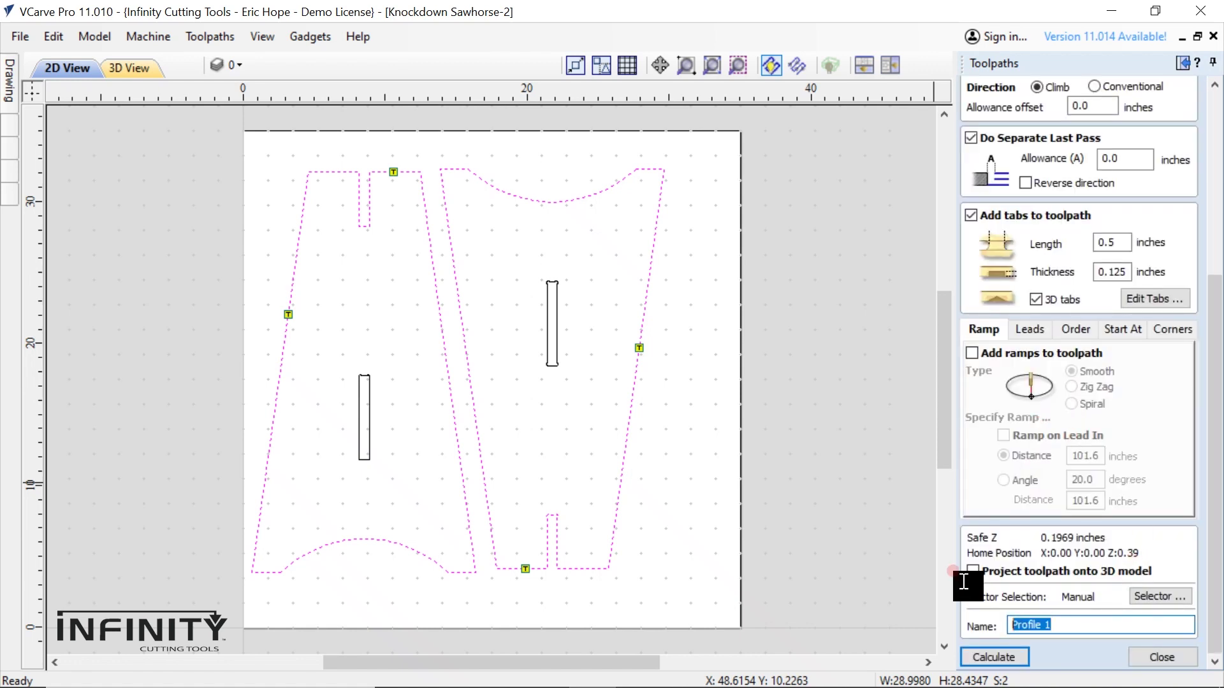
type("Knockdown SH TP Part 2.1")
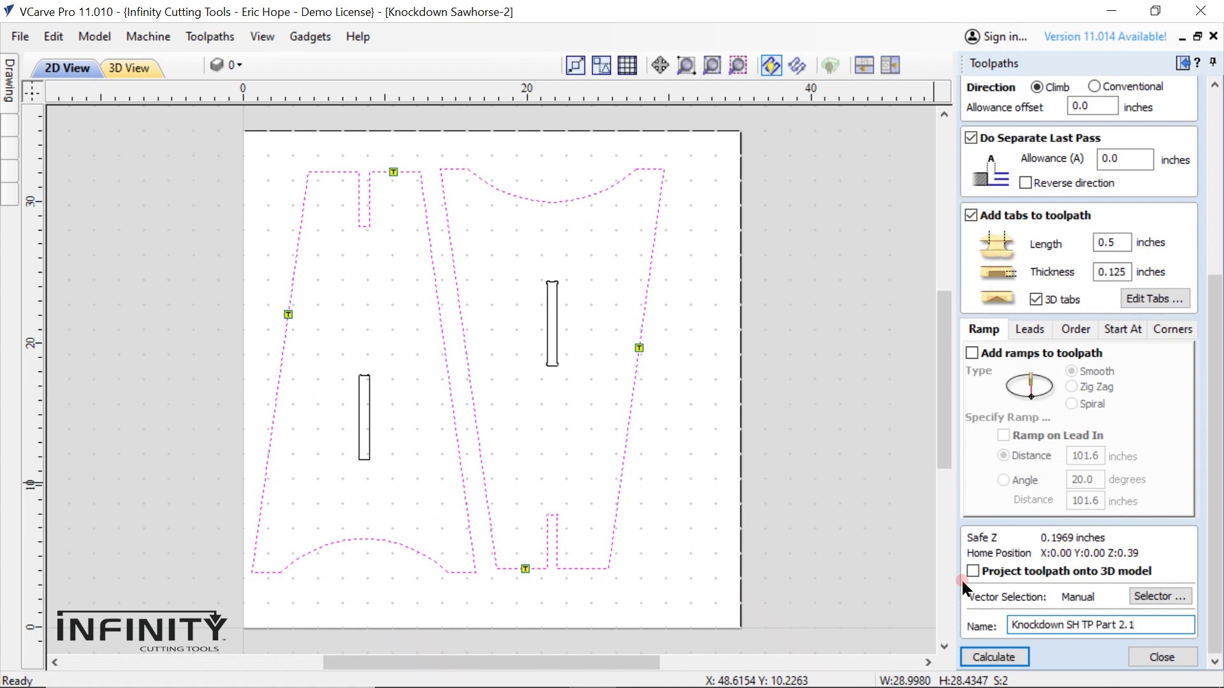
Calculate the profile toolpath, accepting the cut-through warning, and close the preview
left_click(993, 656)
left_click(573, 457)
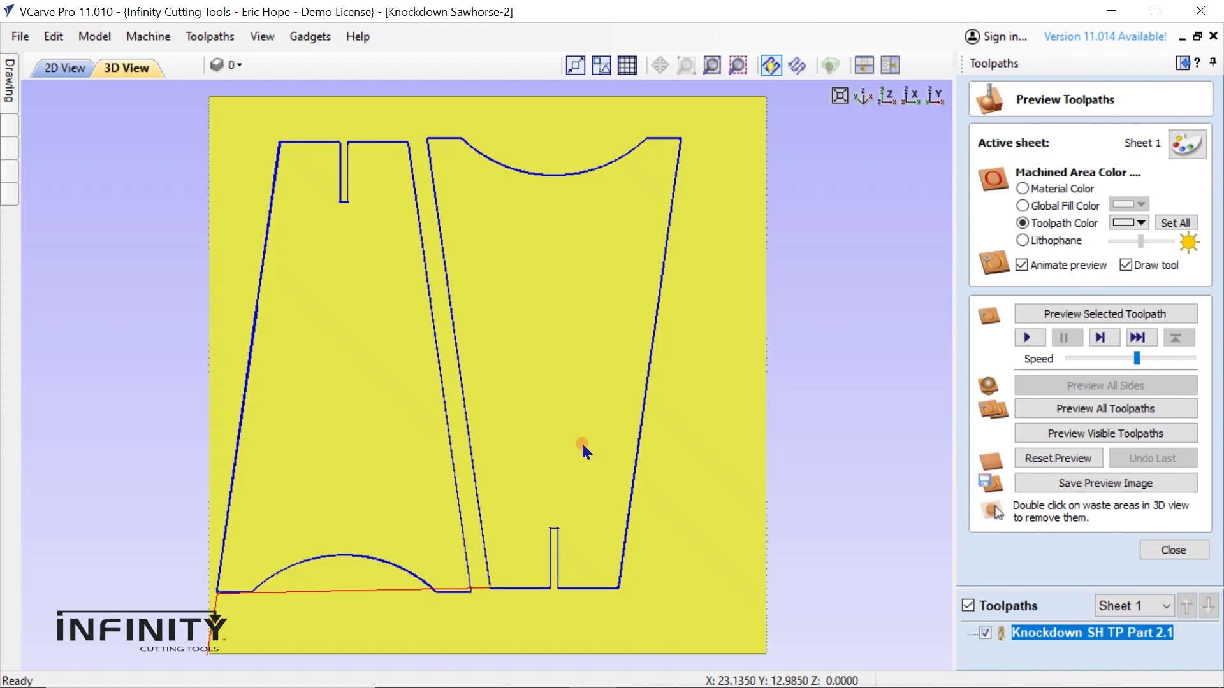
left_click(70, 71)
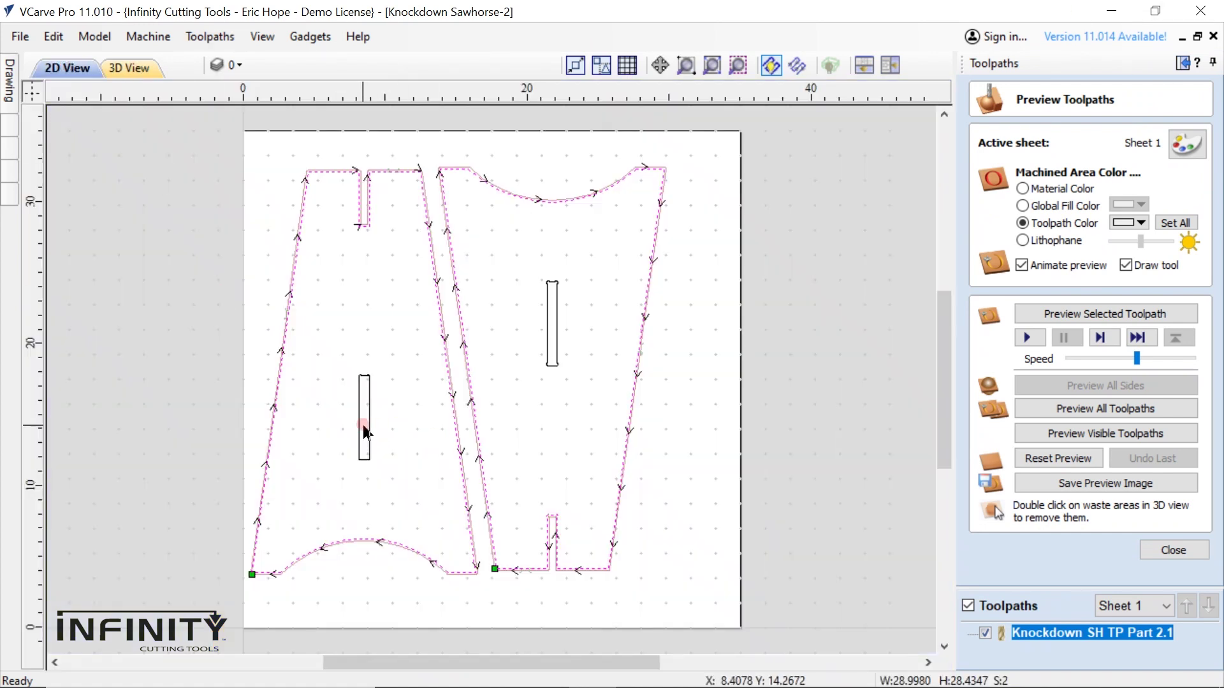
scroll(366, 423, "up", 3)
scroll(367, 429, "down", 1)
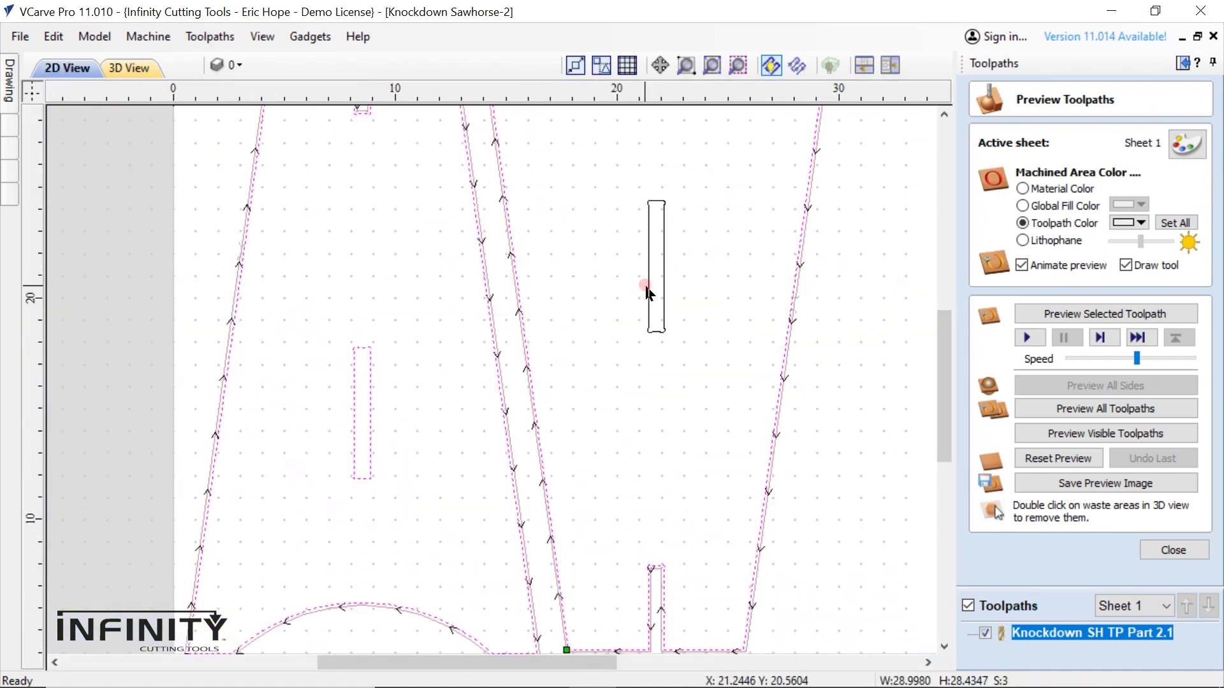
left_click(1171, 550)
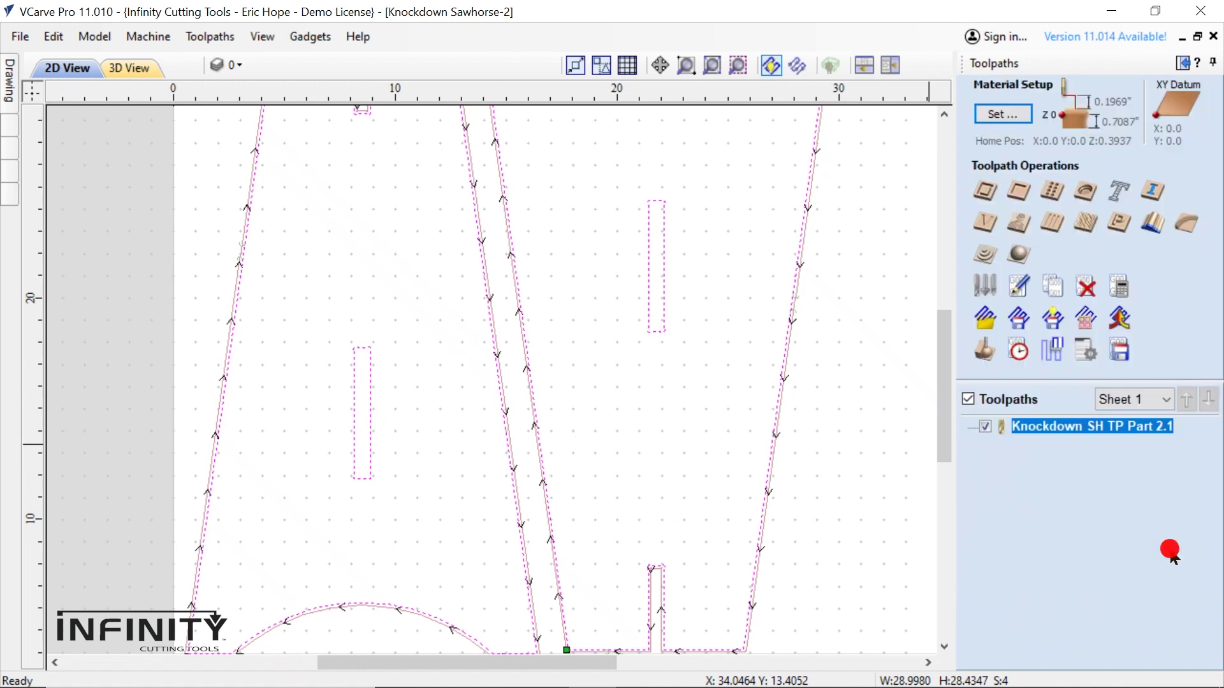
Start a second profile toolpath with the same cutter and 4 passes
left_click(986, 191)
left_click(1071, 245)
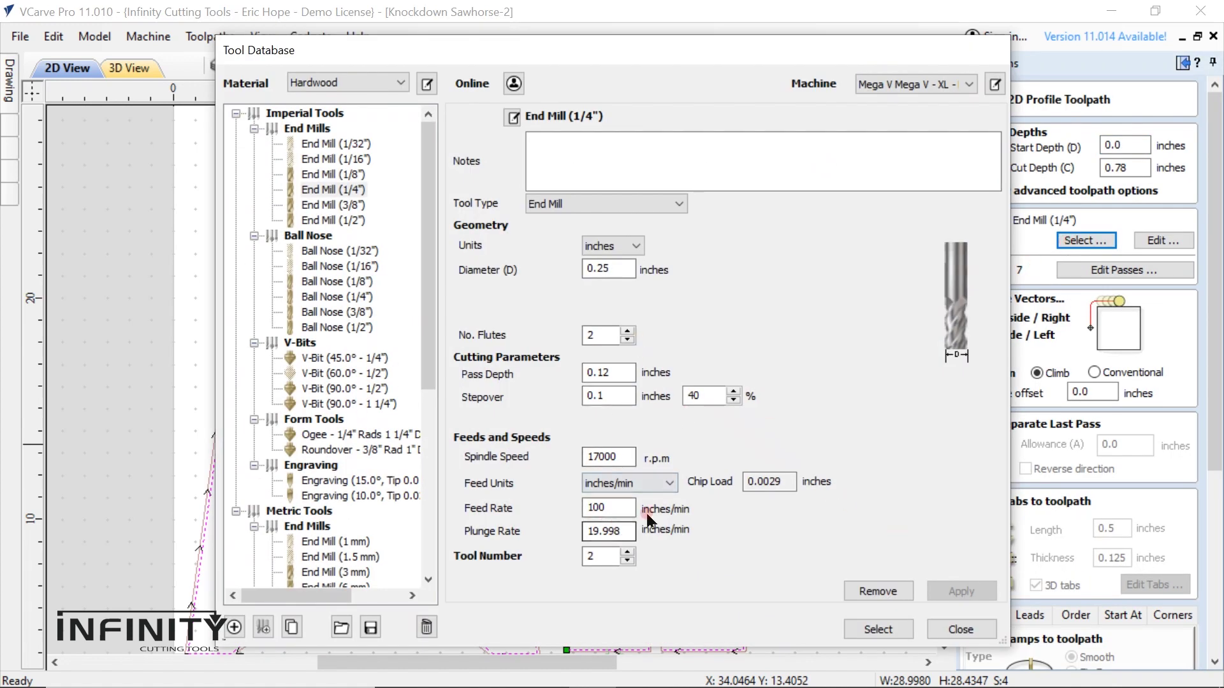
left_click(948, 630)
left_click(1092, 271)
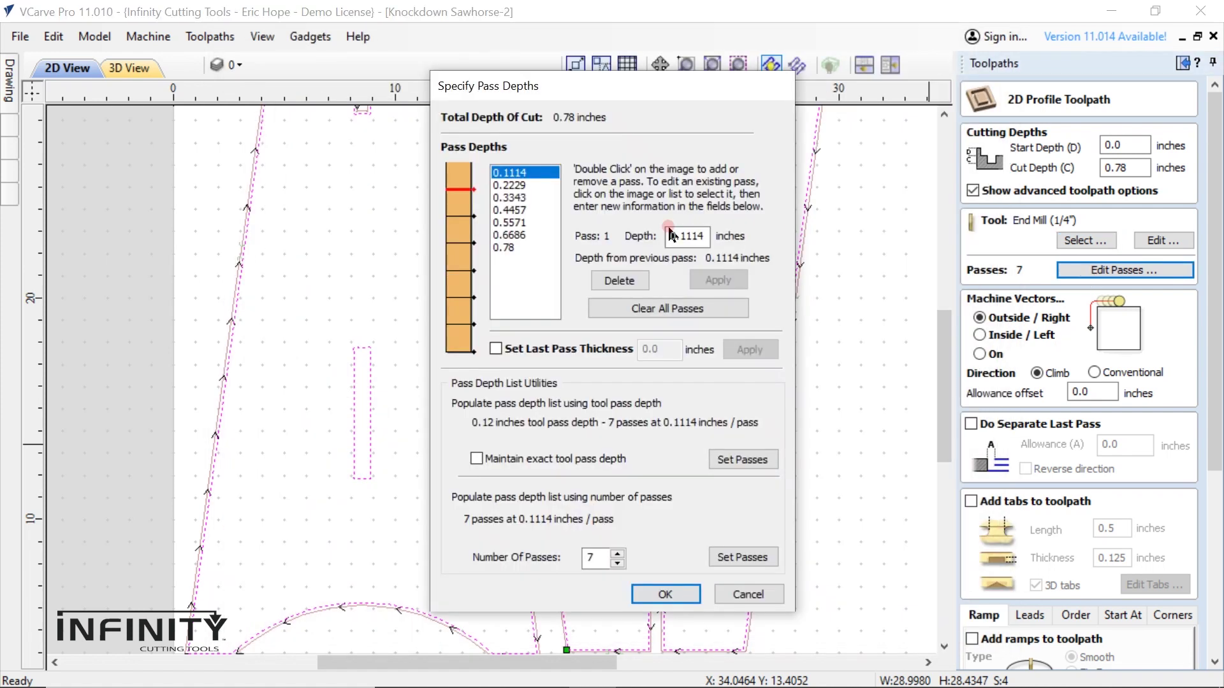
left_click(617, 564)
left_click(617, 563)
left_click(617, 563)
left_click(665, 594)
Select both slots, cut Inside, and name the toolpath Knockdown SH TP Part 2.2
left_click(314, 513)
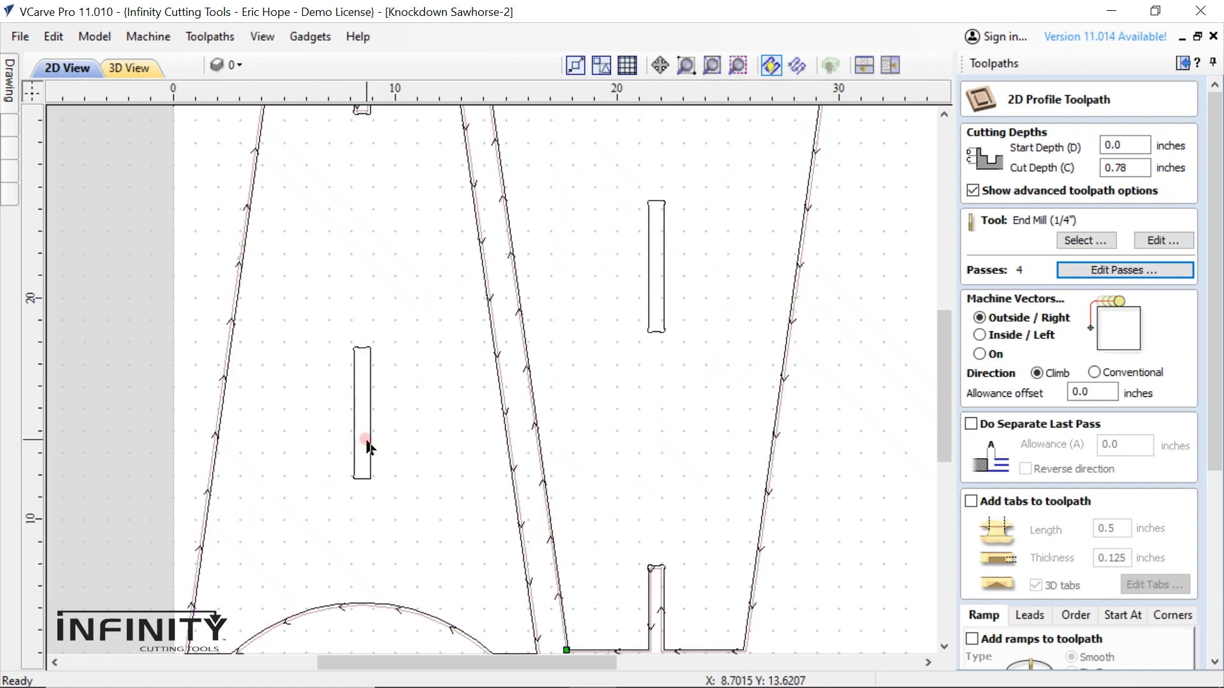
left_click(354, 437)
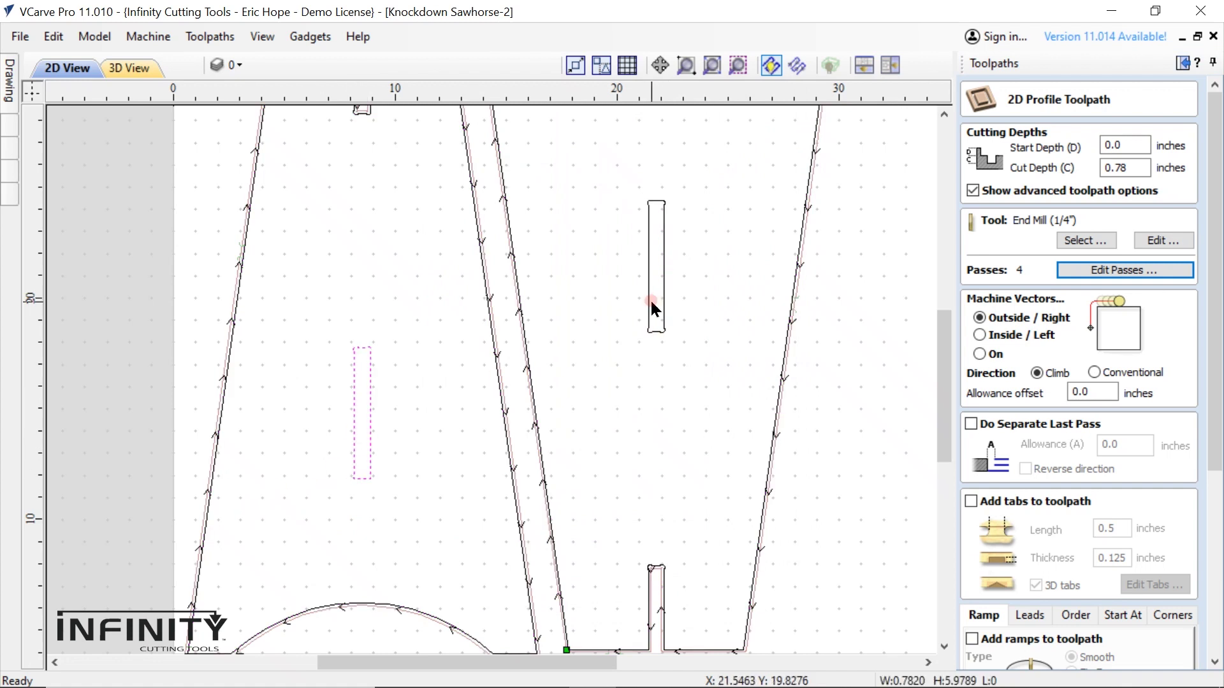
left_click(649, 316, "shift")
left_click(979, 336)
scroll(1061, 431, "down", 3)
scroll(1061, 431, "down", 2)
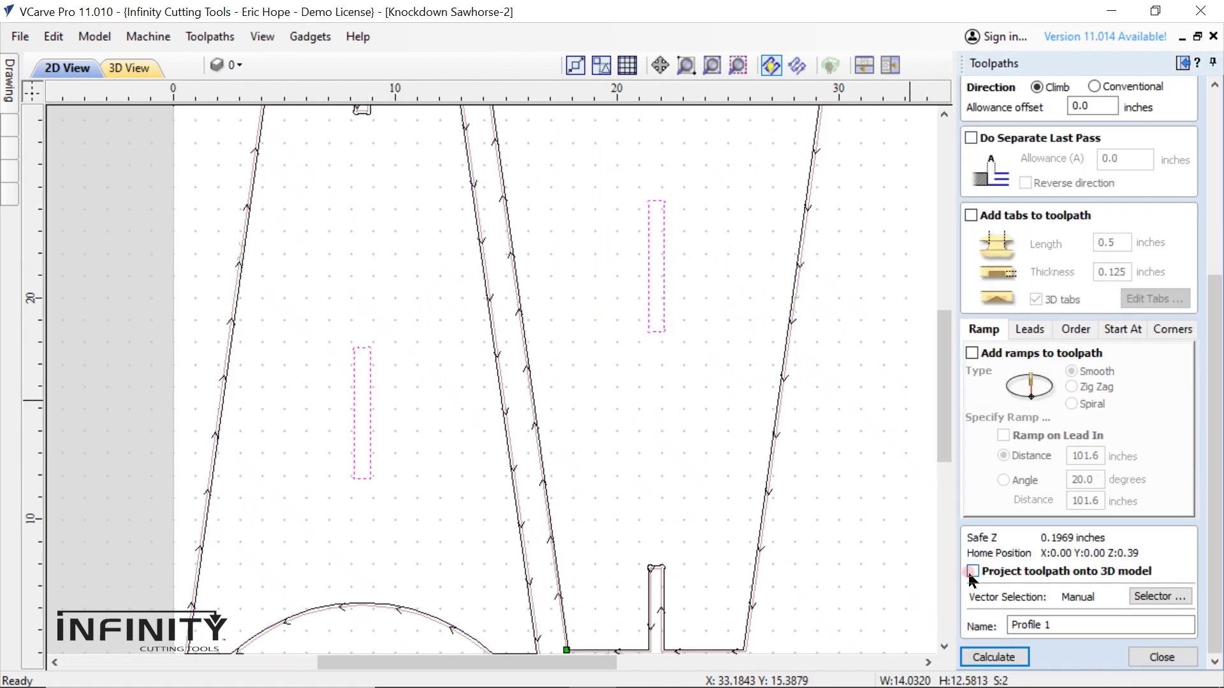
triple_click(1045, 625)
type("Knockdown SH")
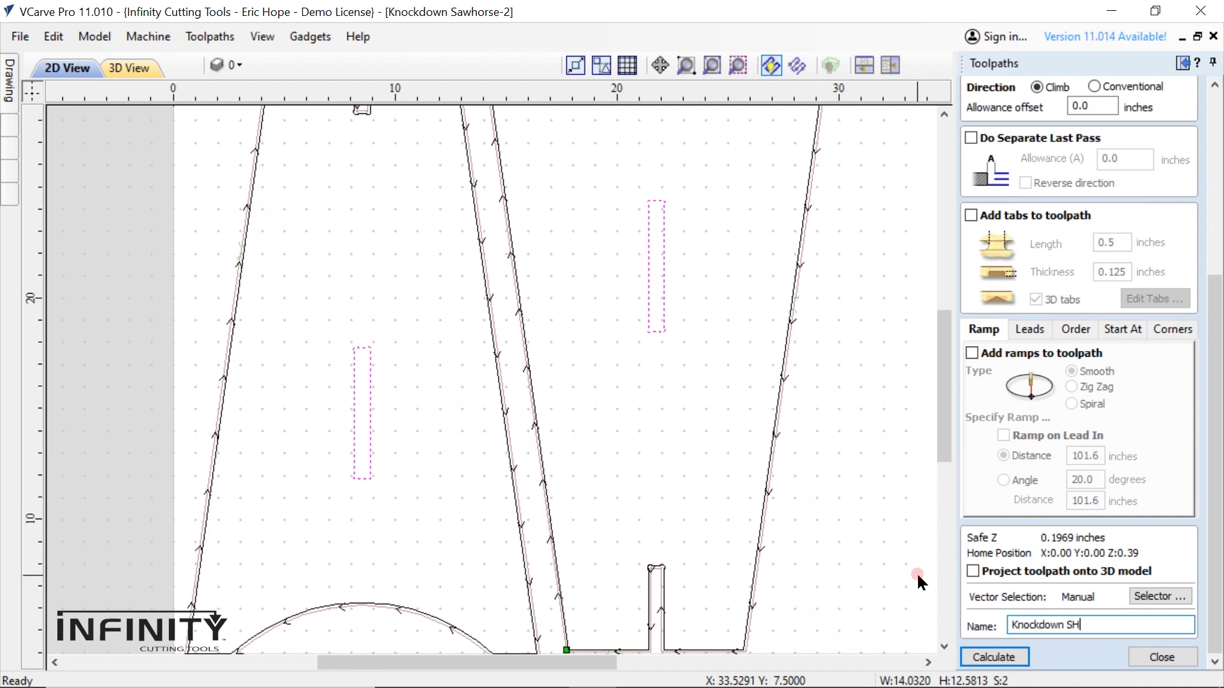
type(" TP Part 2.2")
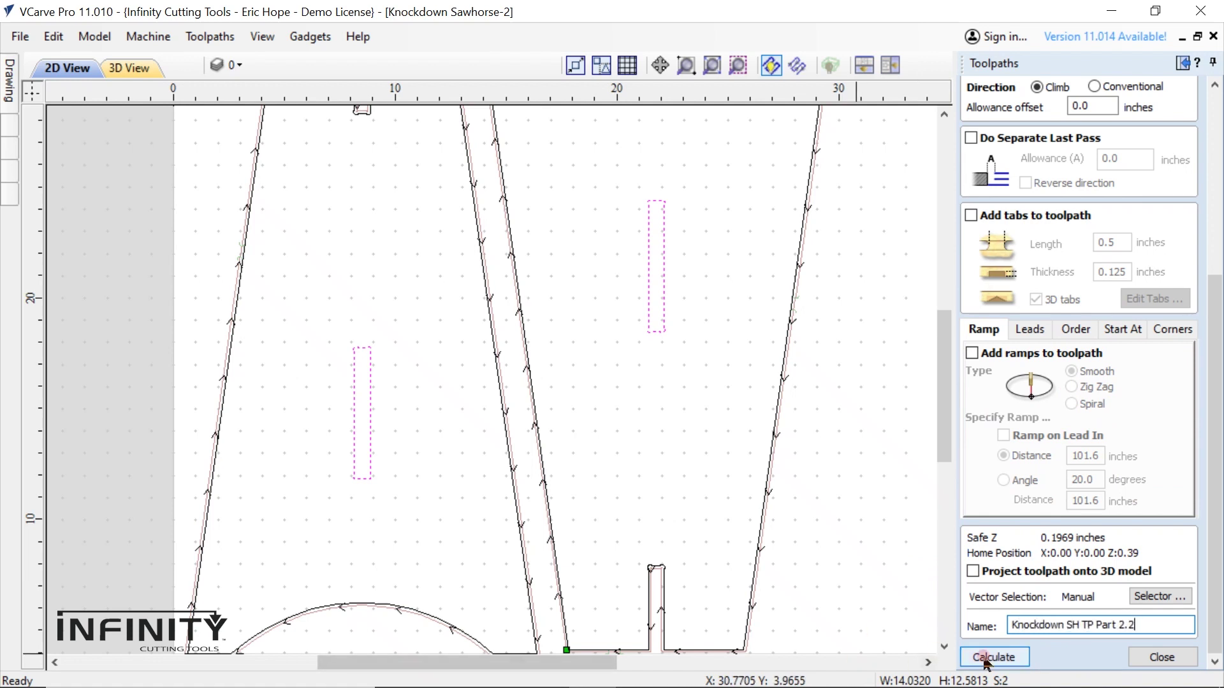
Calculate Knockdown SH TP Part 2.2 past the cut-through warning and simulate the slot cut
left_click(993, 658)
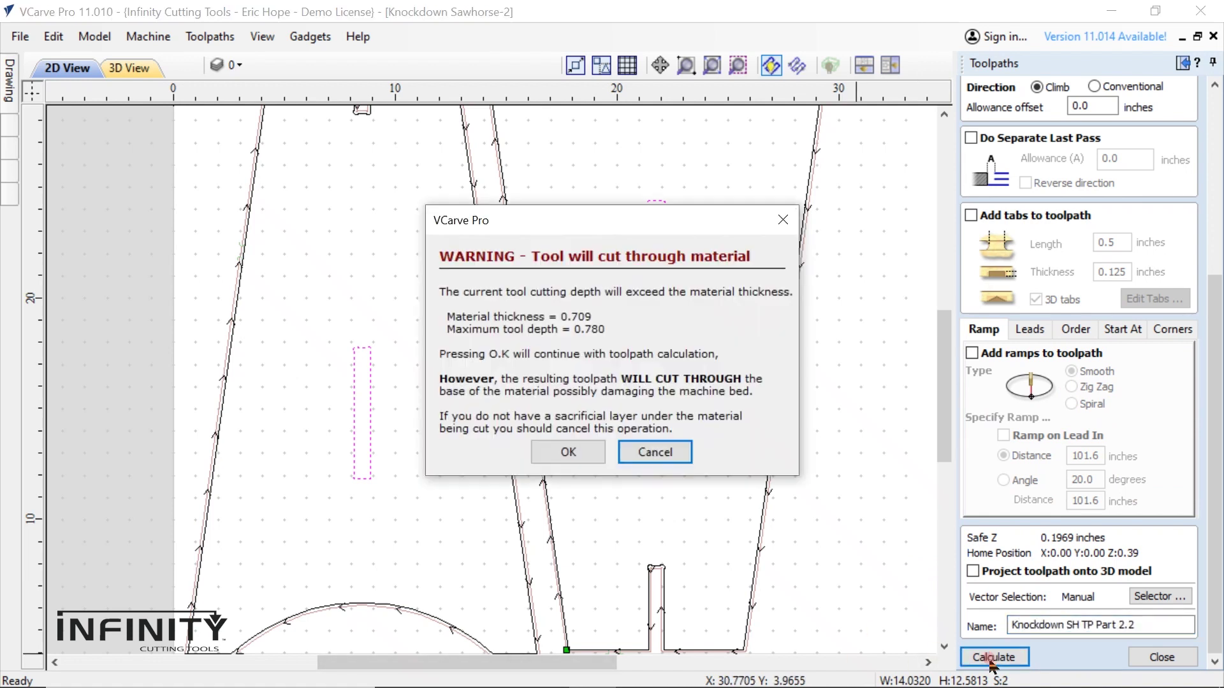
left_click(572, 451)
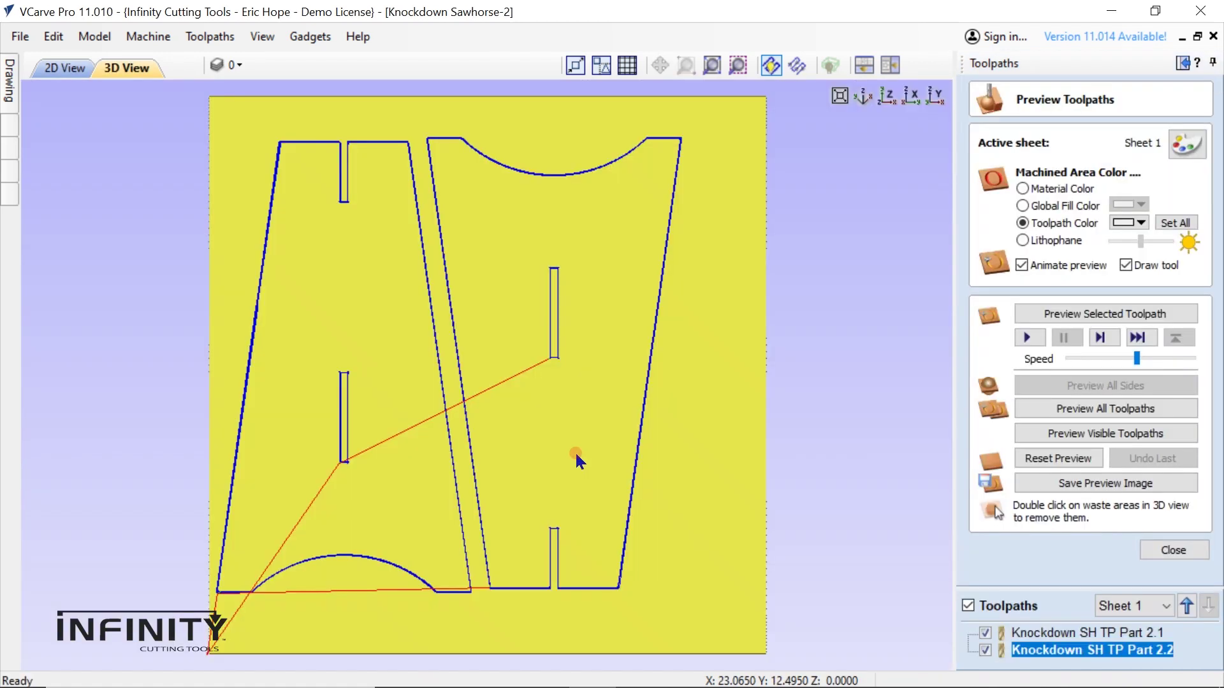
left_click(985, 633)
left_click(984, 633)
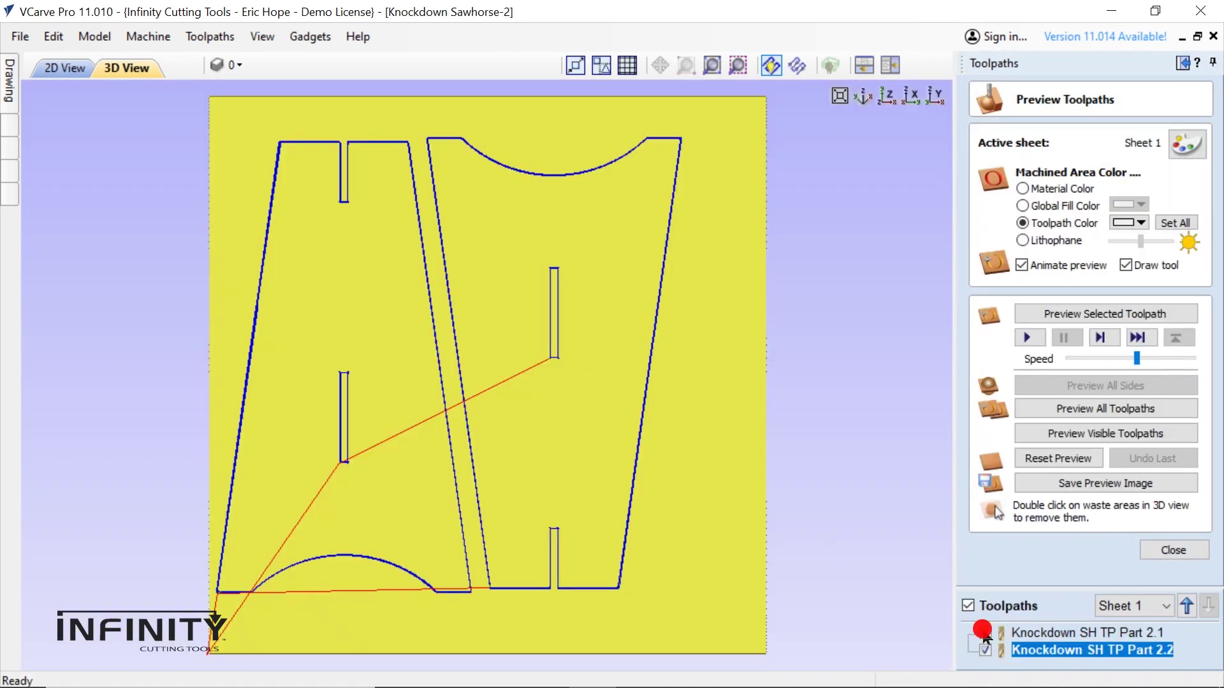
left_click(1028, 337)
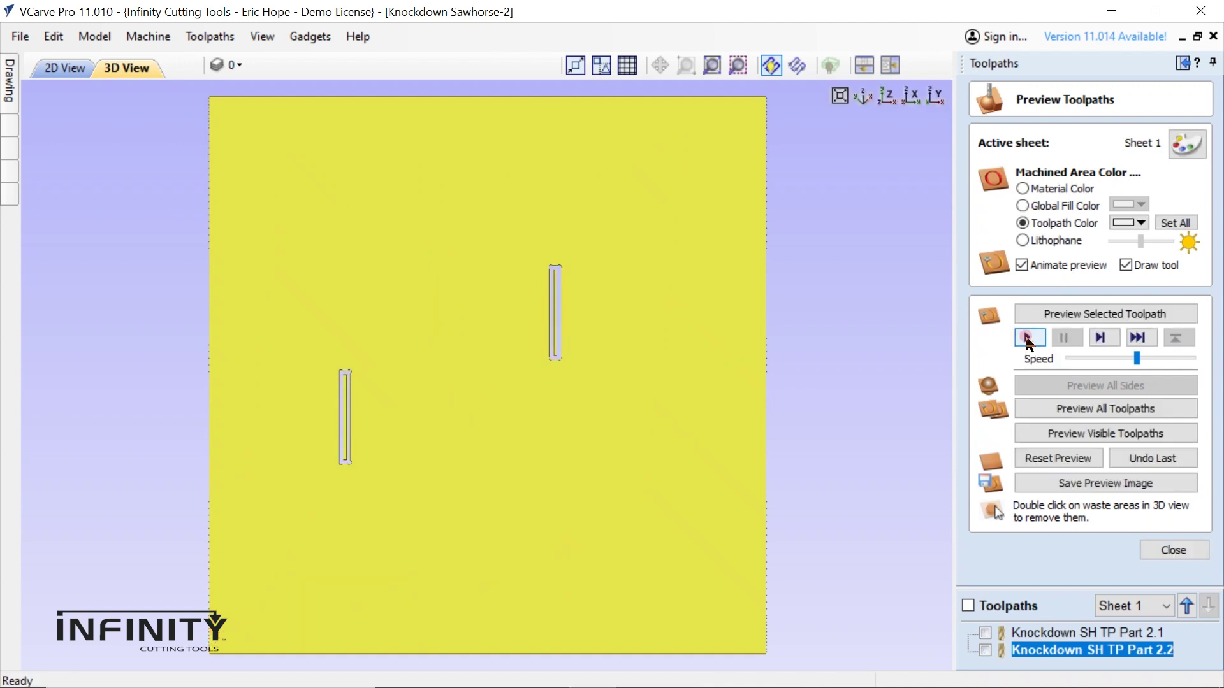
left_click(968, 606)
left_click(1026, 338)
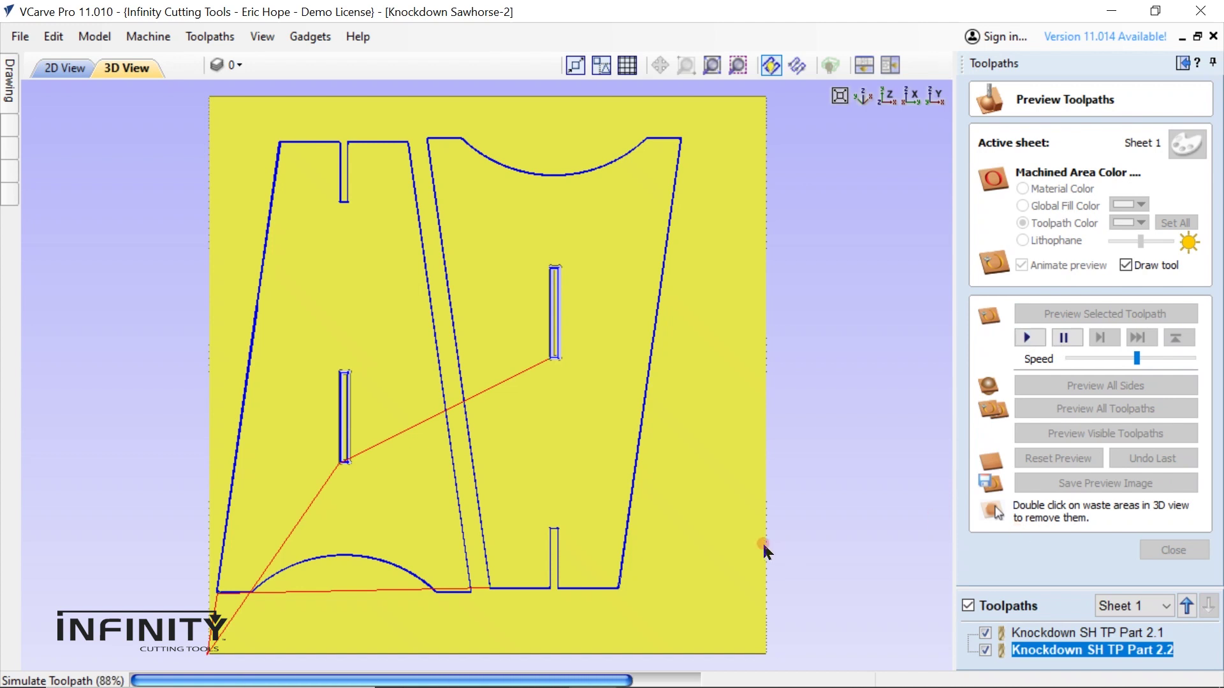
Simulate all toolpaths cutting both legs together
left_click(1034, 633)
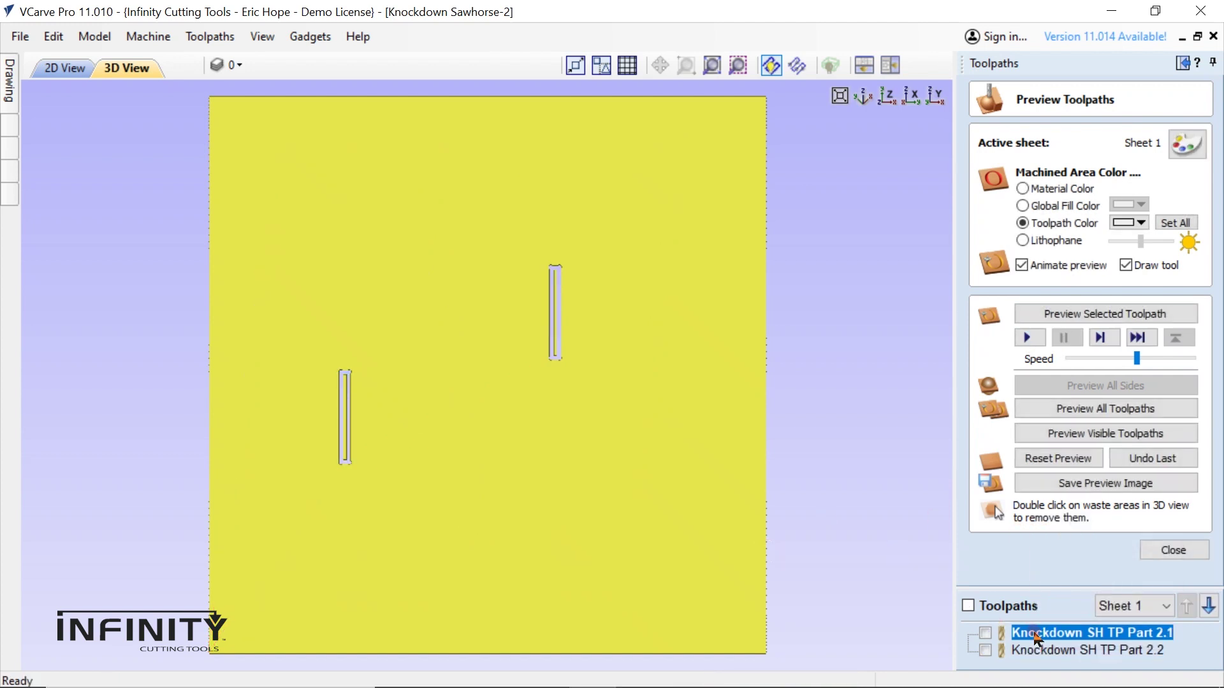
left_click(1038, 407)
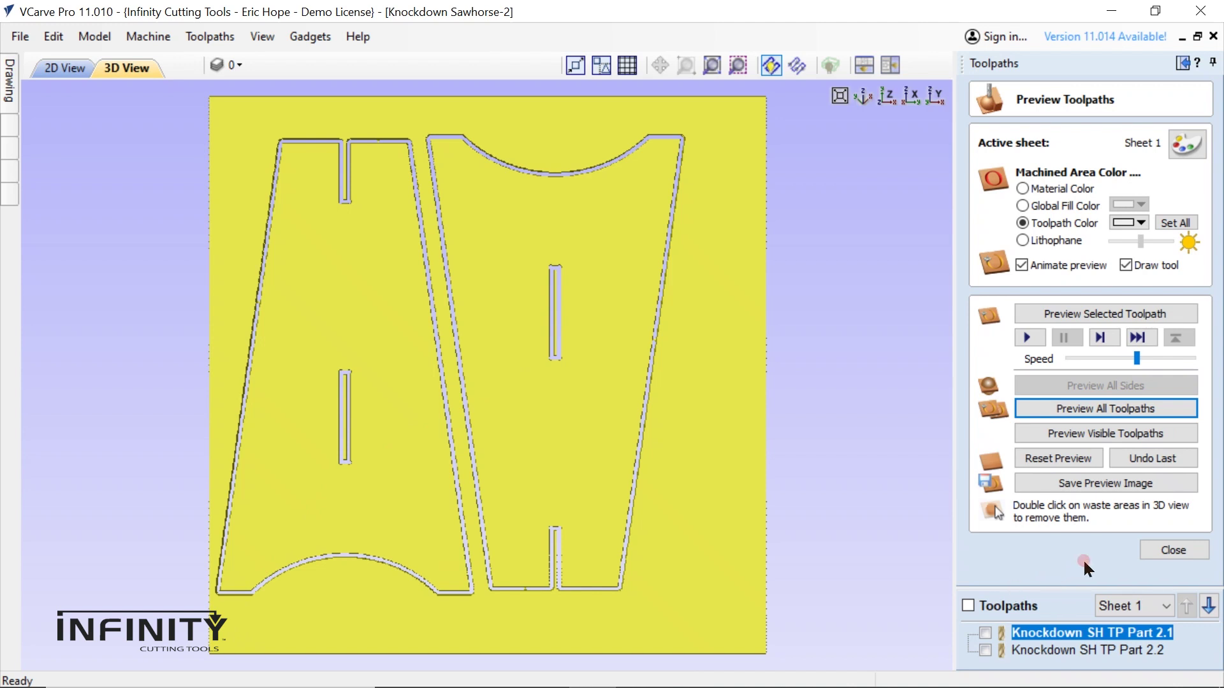
left_click(1175, 550)
Save both visible toolpaths as one Grbl inch G-code file named Knockdown SH TP2
left_click(967, 399)
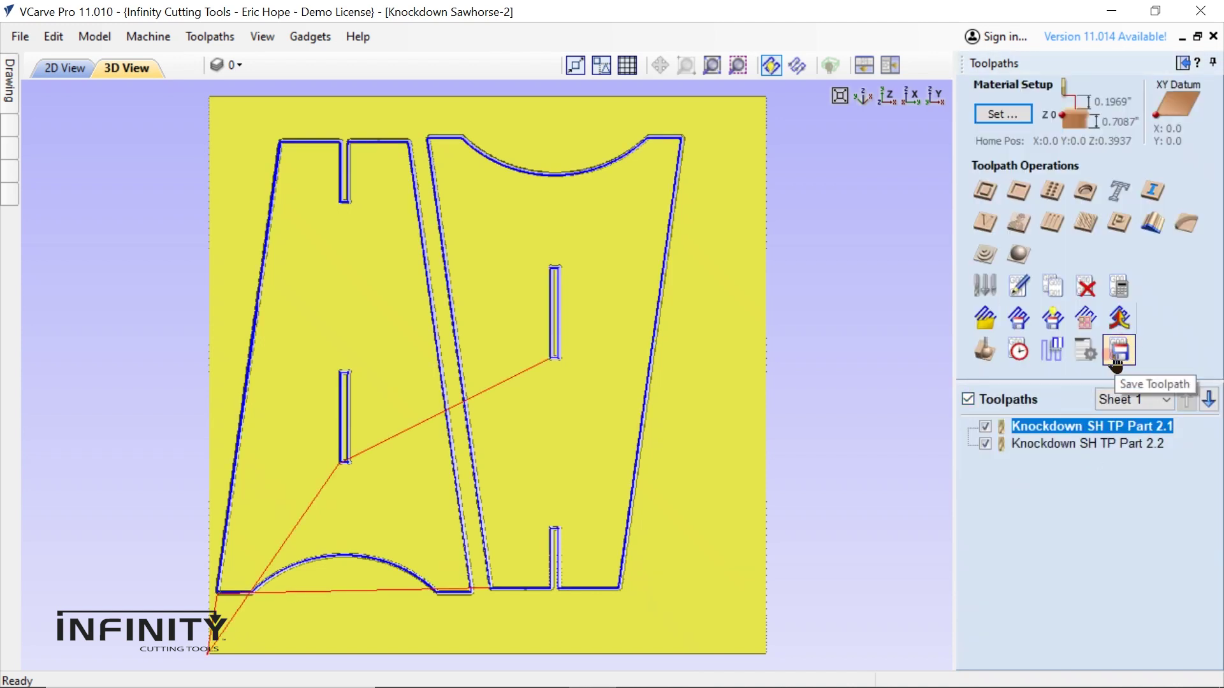
left_click(1120, 348)
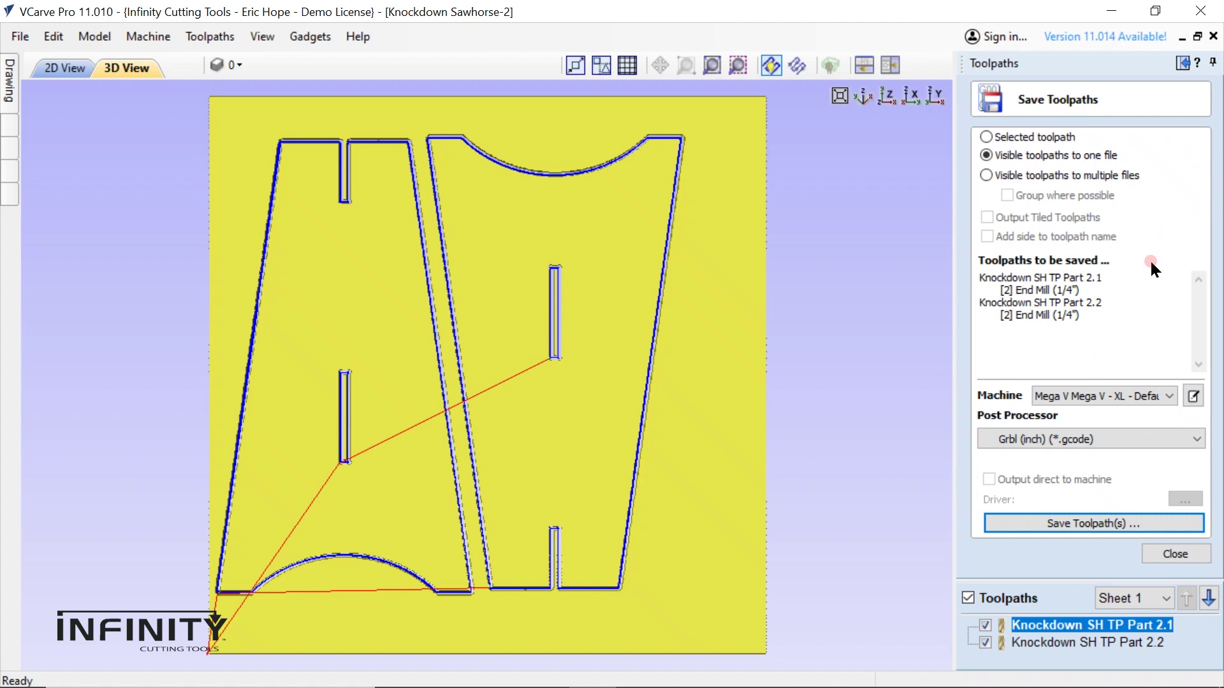
left_click(1078, 523)
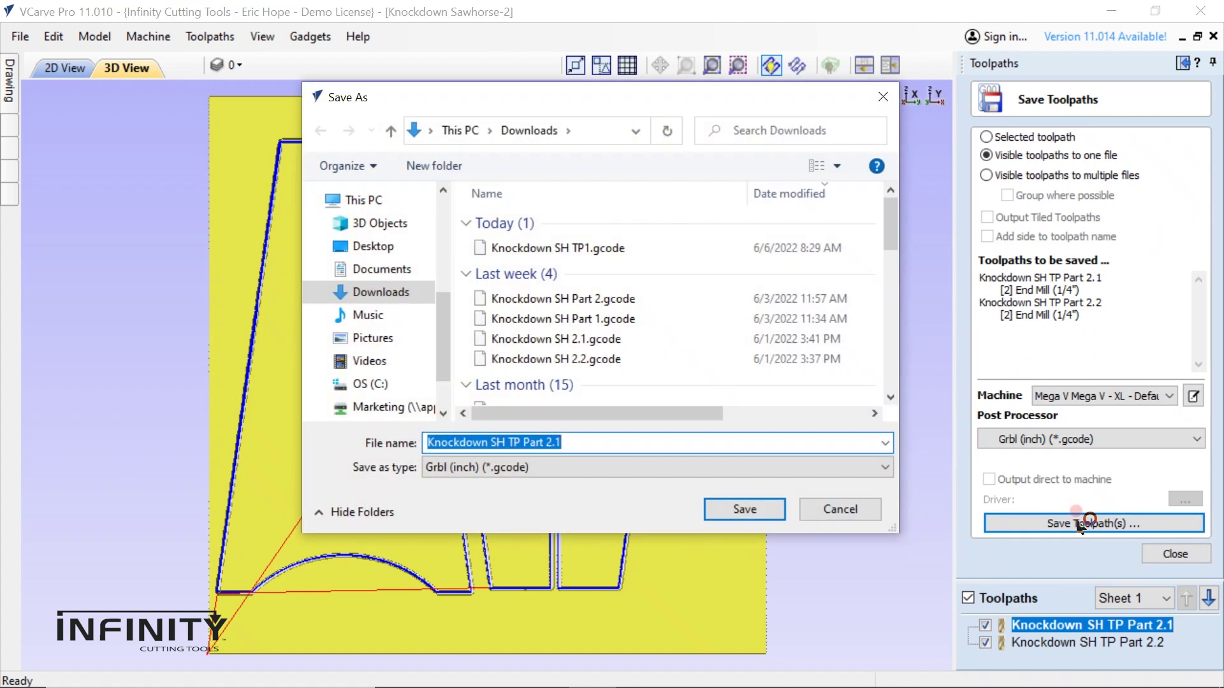
left_click(564, 444)
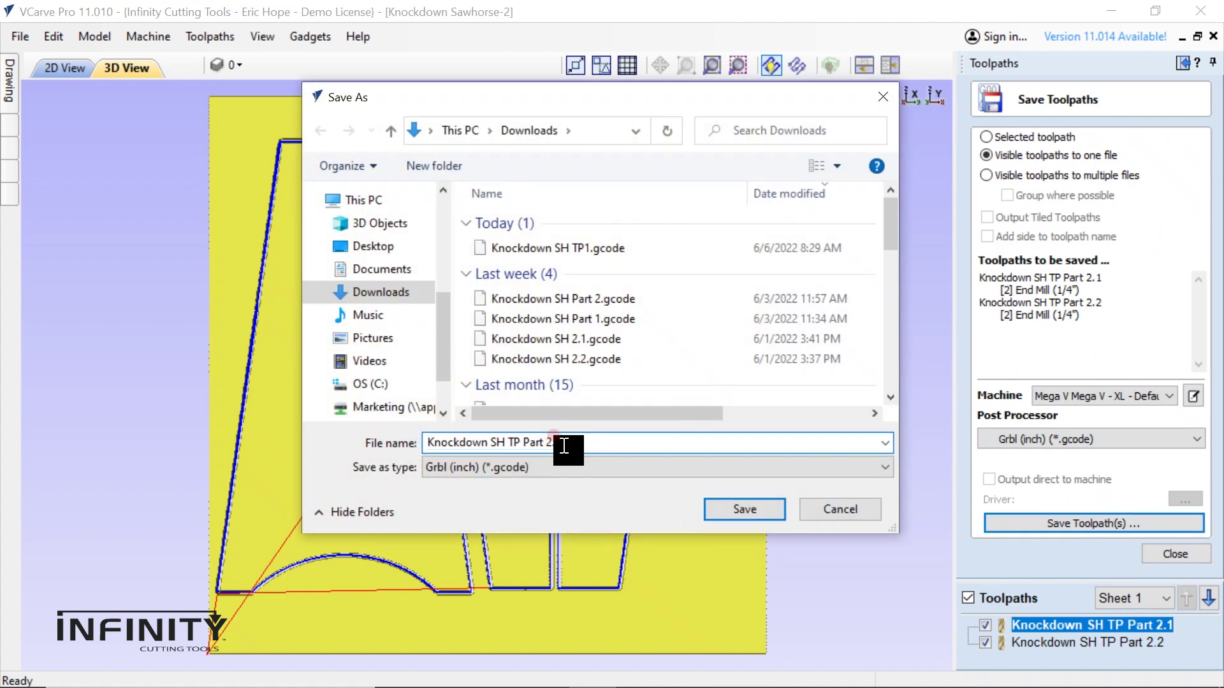
key("BackSpace")
key("BackSpace")
key("BackSpace")
key("BackSpace")
key("BackSpace")
key("BackSpace")
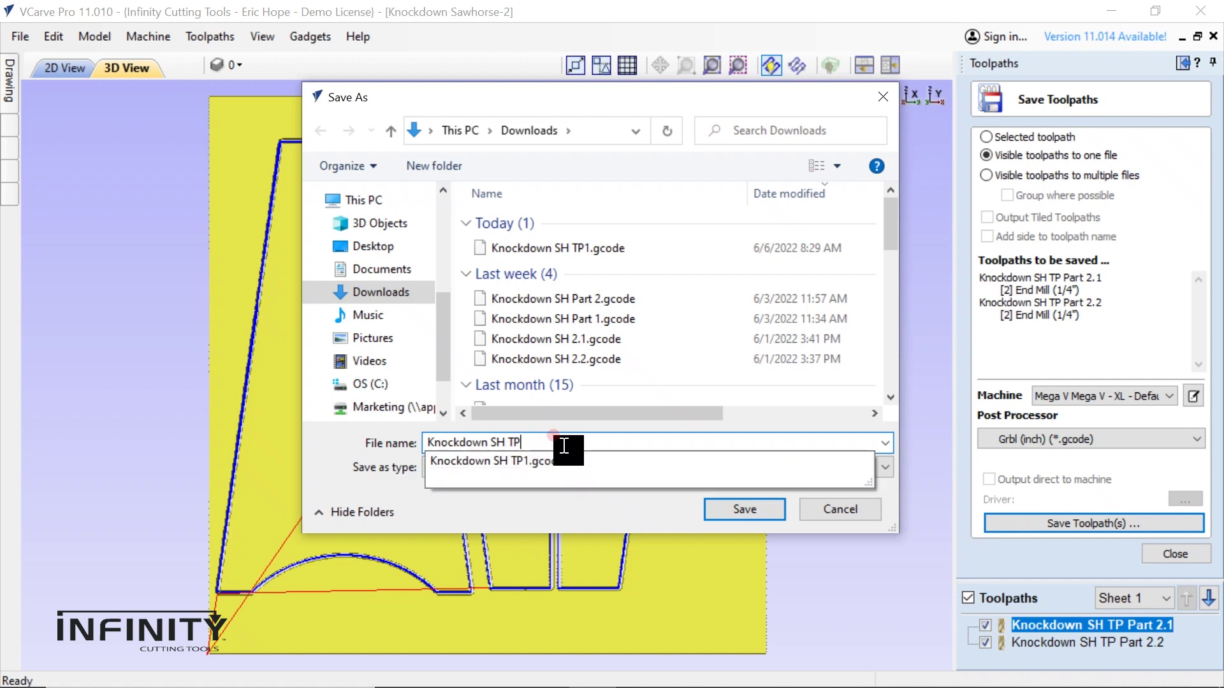
type("2")
left_click(744, 508)
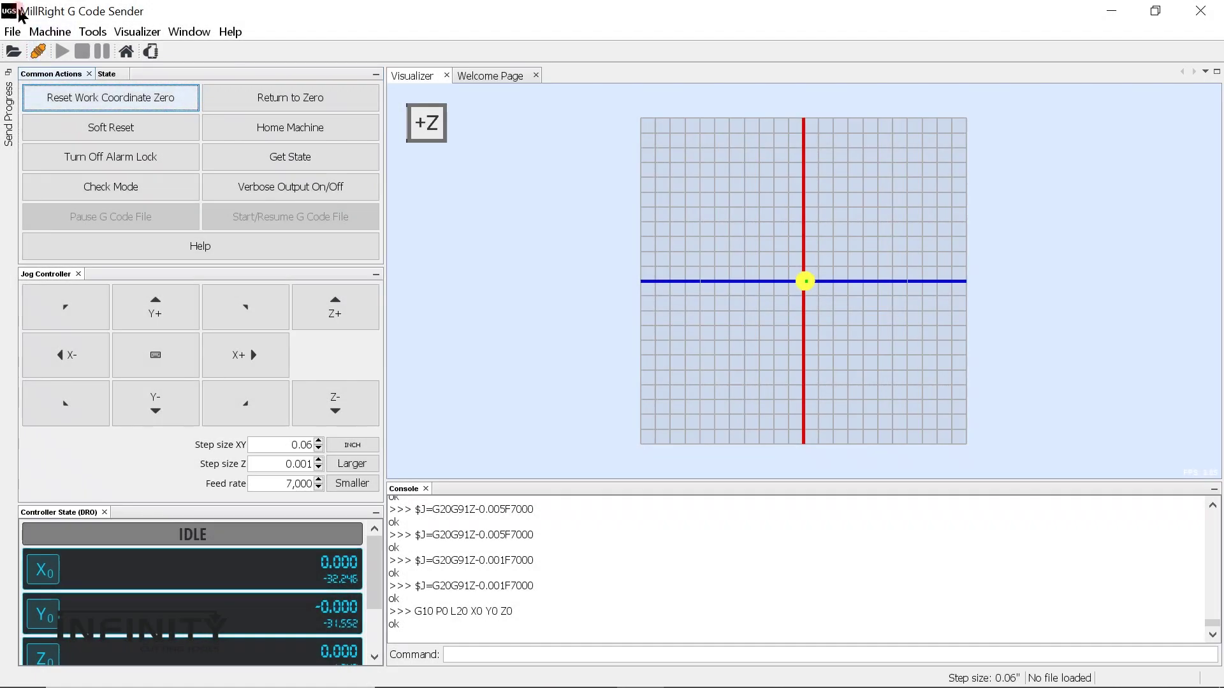
Open Knockdown SH Part 2.gcode from Downloads in the sender
left_click(14, 31)
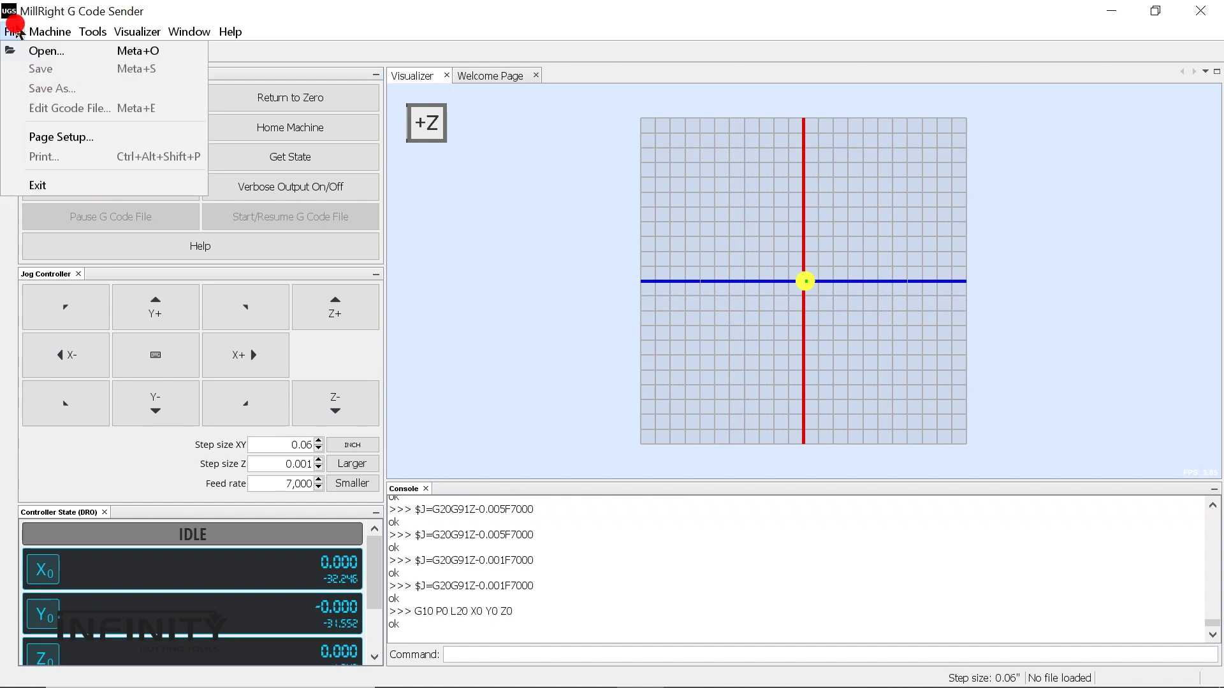
left_click(42, 57)
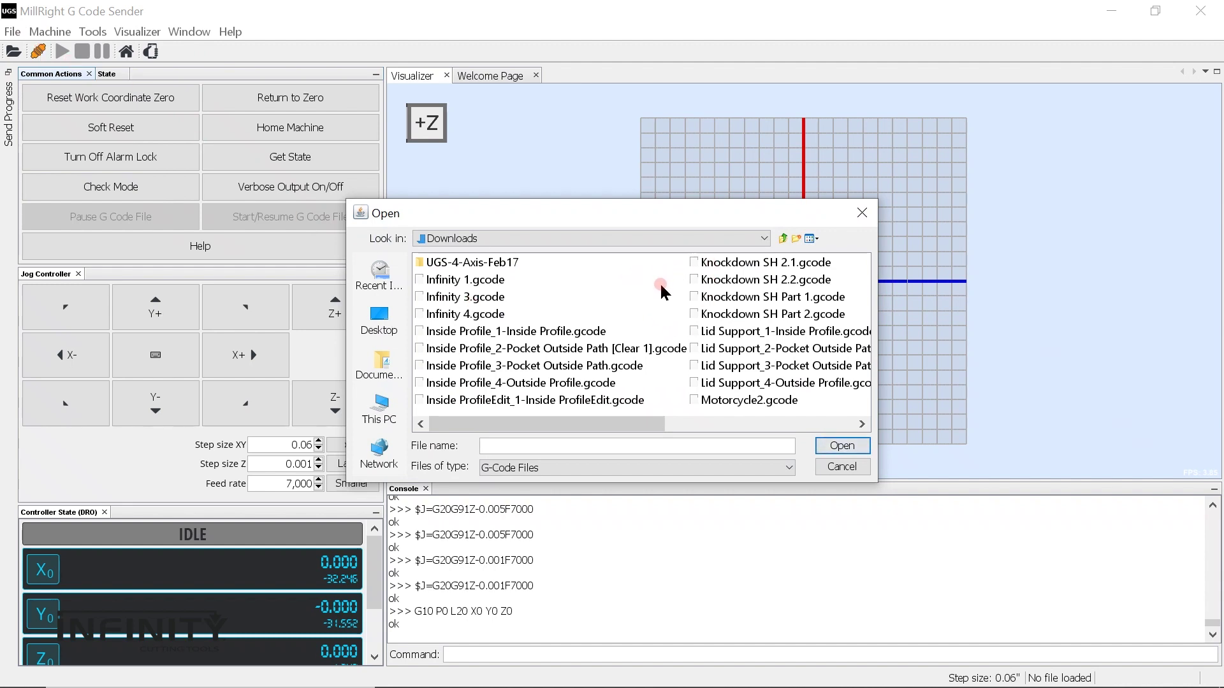
left_click(696, 314)
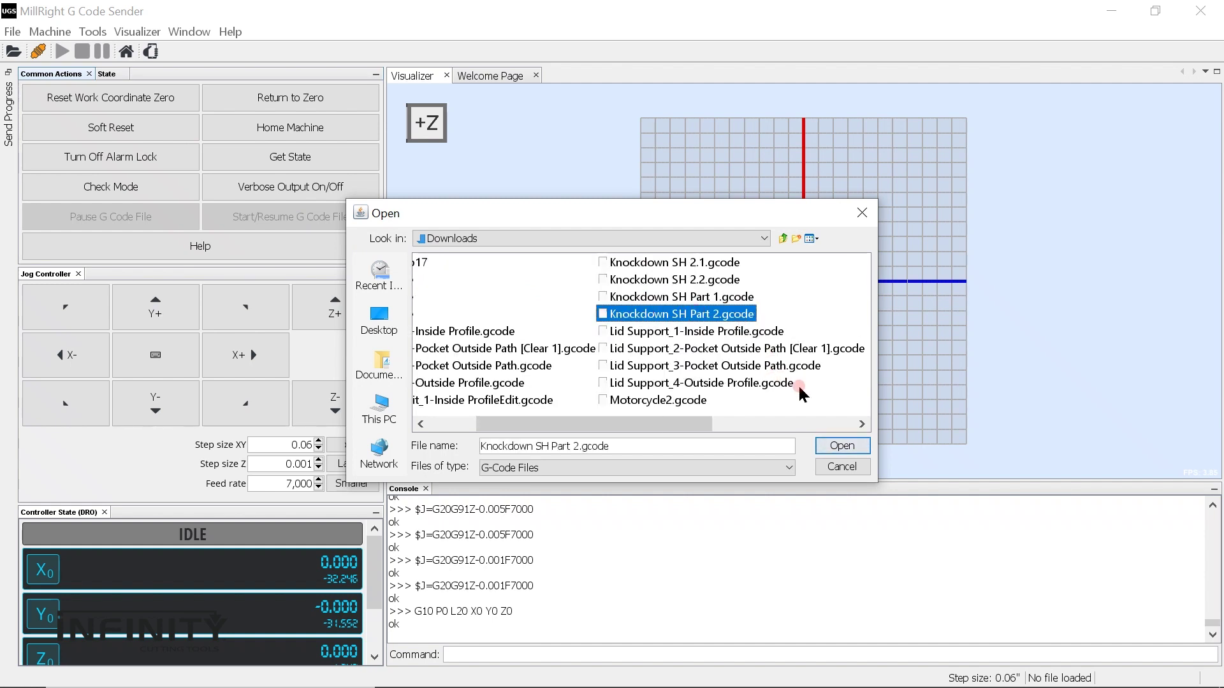
left_click(842, 445)
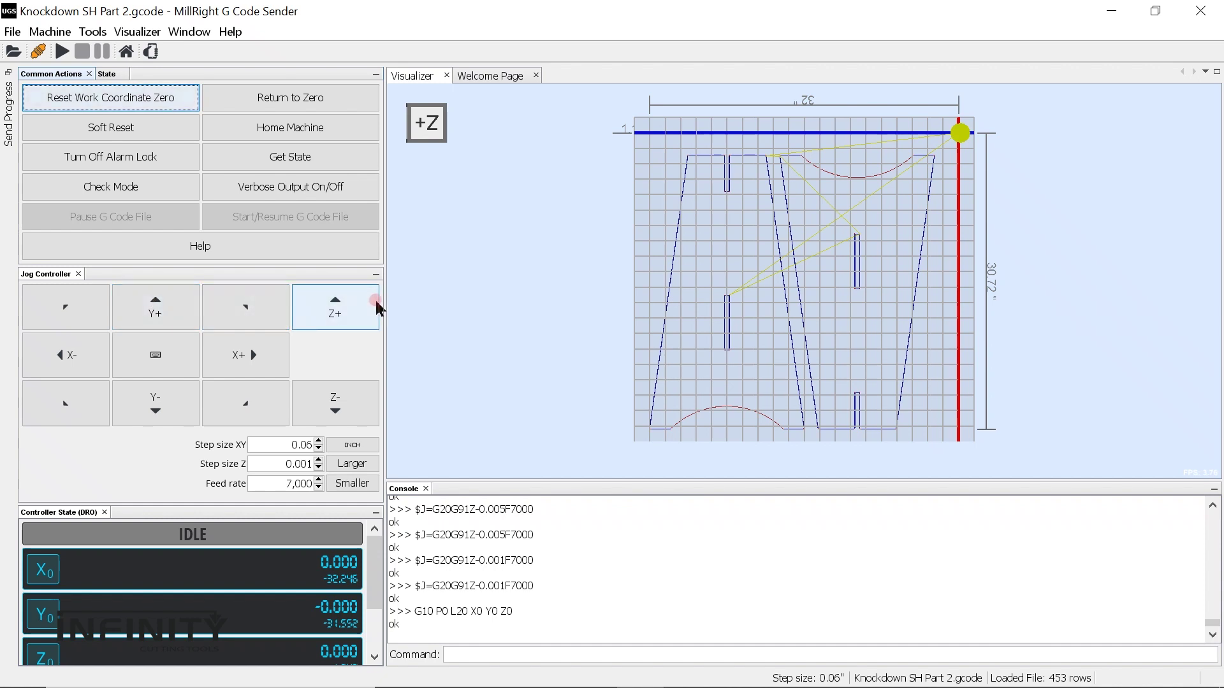
Jog Z up to 0.022 in small increments and start the Knockdown SH Part 2 job
left_click(336, 315)
left_click(336, 315)
left_click(336, 316)
left_click(336, 315)
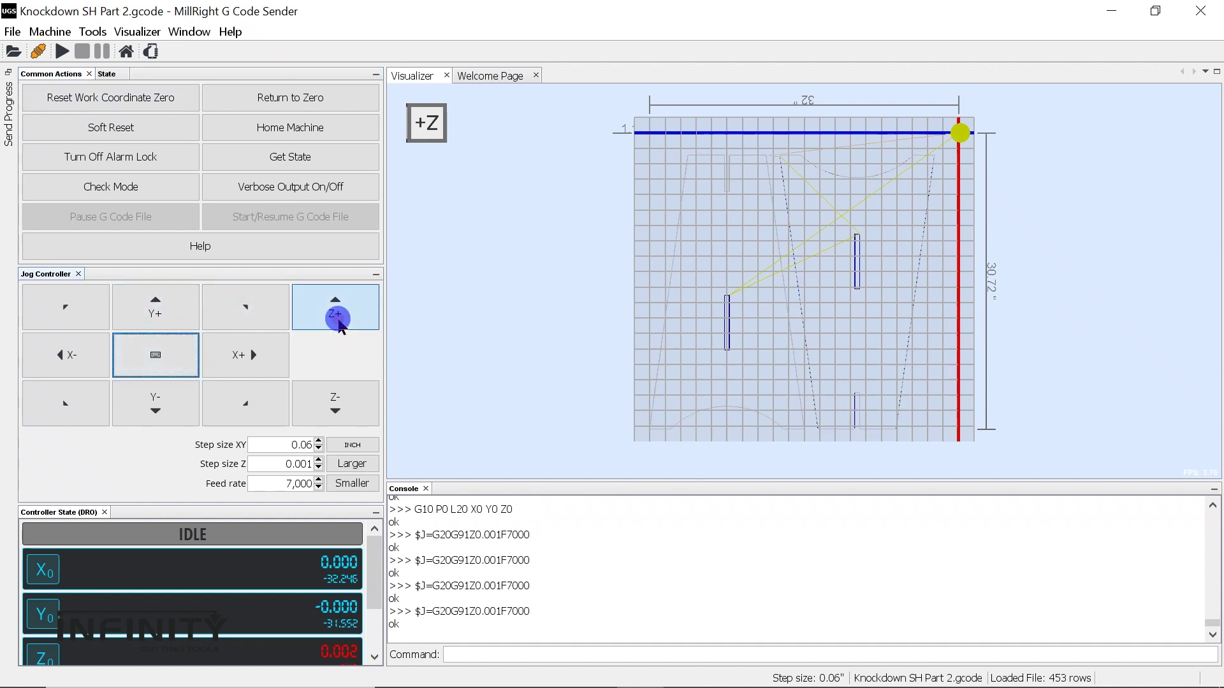
left_click(336, 316)
left_click(336, 316)
left_click(337, 317)
left_click(337, 317)
left_click(336, 317)
left_click(336, 317)
left_click(337, 317)
left_click(336, 317)
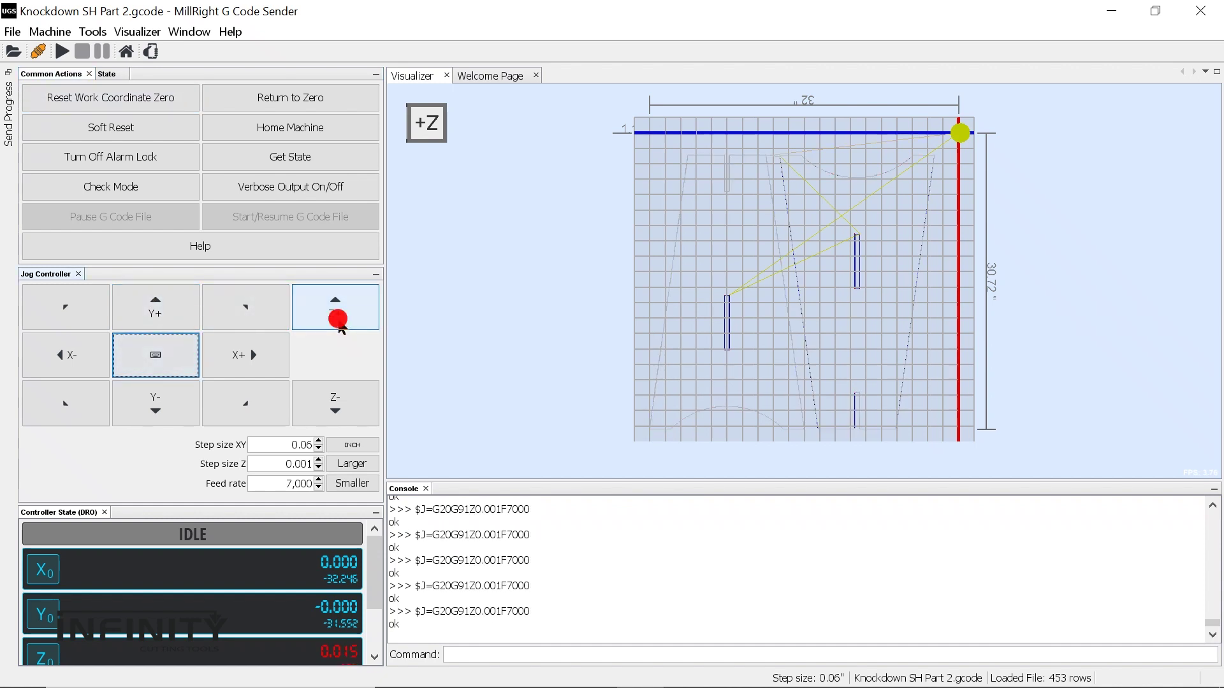
left_click(337, 316)
left_click(337, 317)
left_click(336, 316)
left_click(337, 316)
left_click(336, 317)
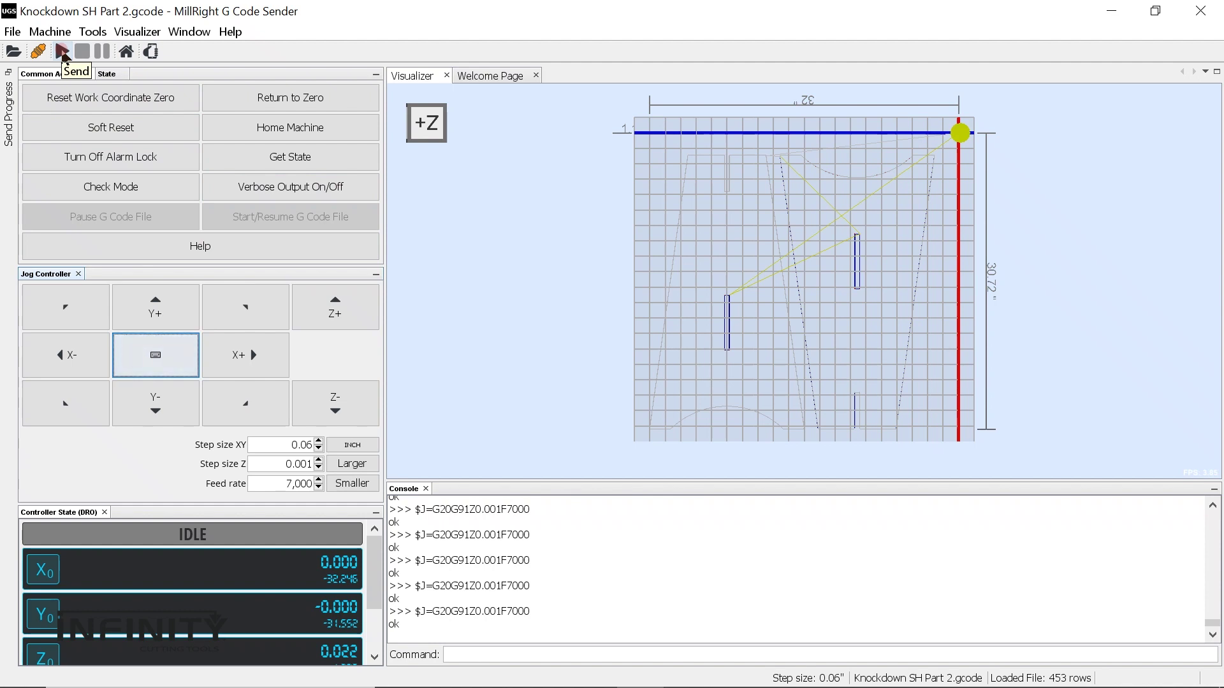
left_click(62, 52)
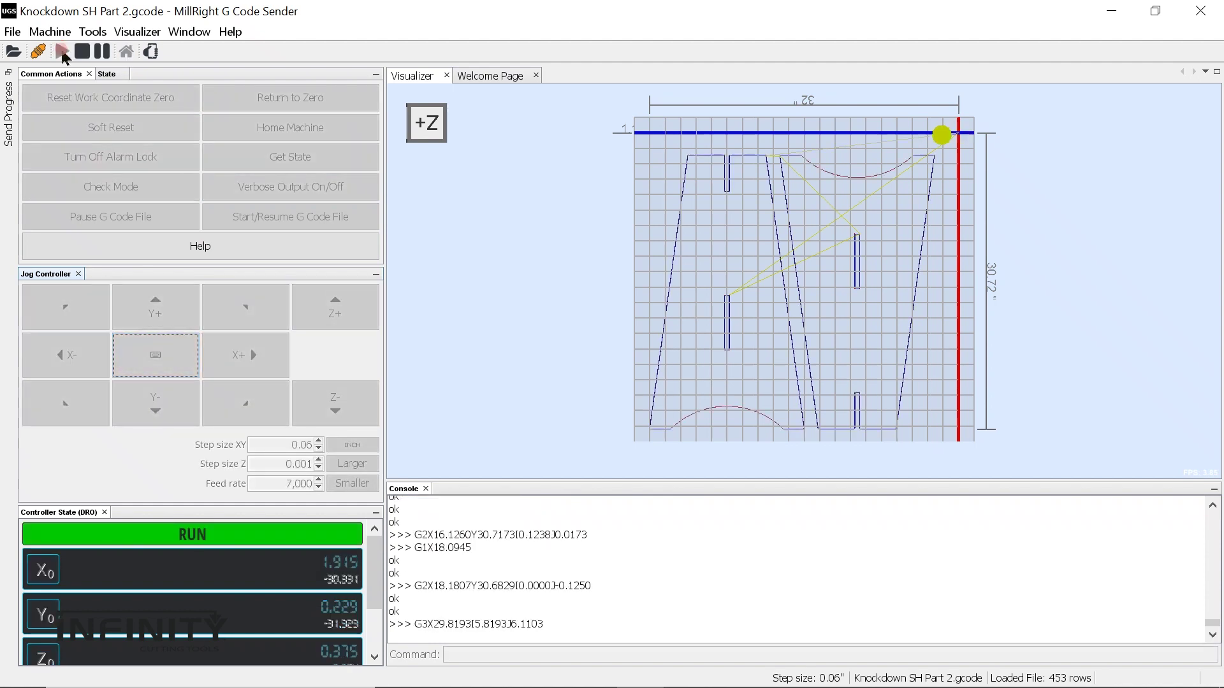